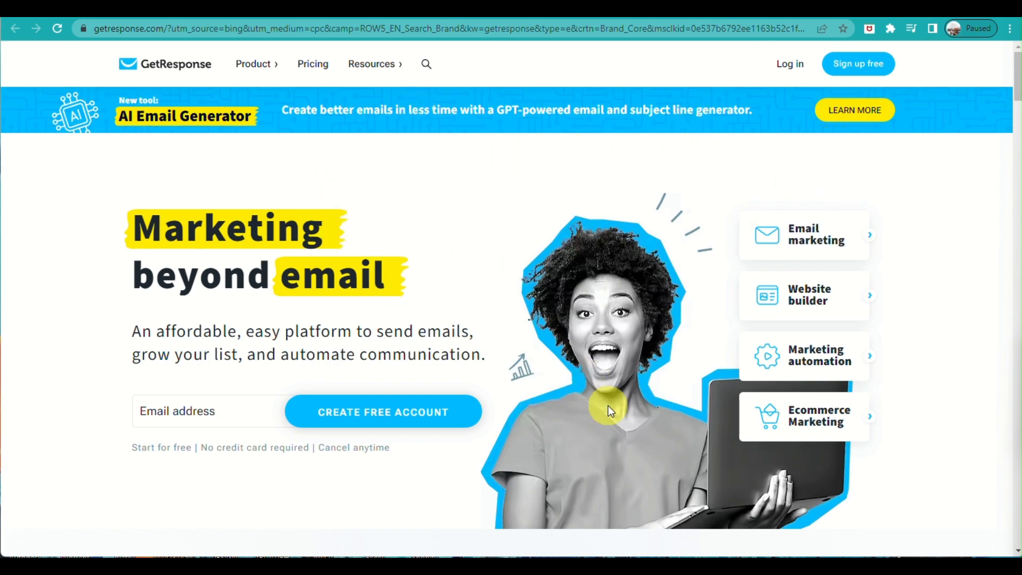
- Start a free GetResponse account via 'Sign up free' with full name, email and password filled in
{"action": "scroll", "coordinate": [585, 396], "scroll_direction": "down", "scroll_amount": 4}
{"action": "scroll", "coordinate": [631, 392], "scroll_direction": "up", "scroll_amount": 4}
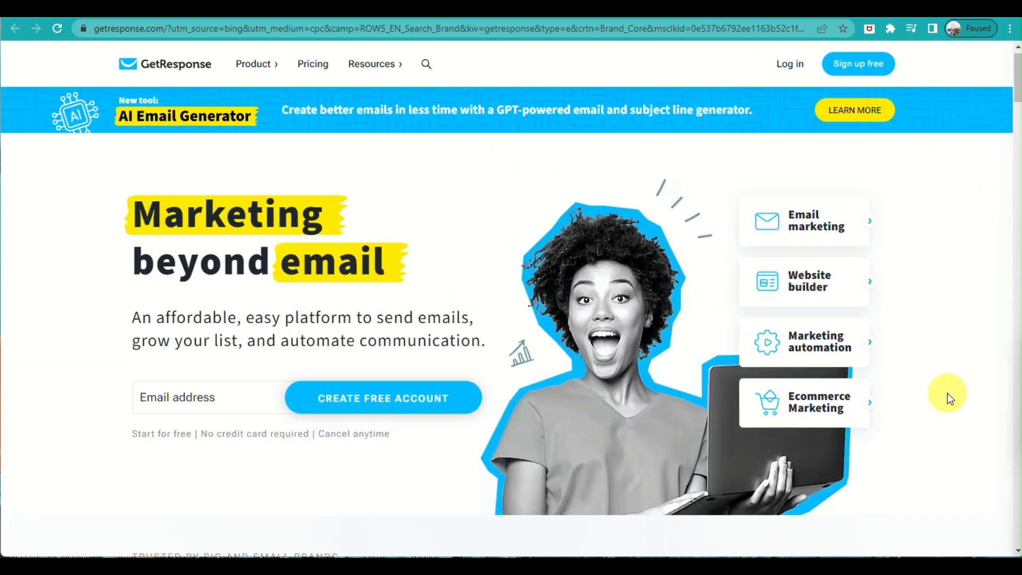
{"action": "left_click", "coordinate": [868, 68]}
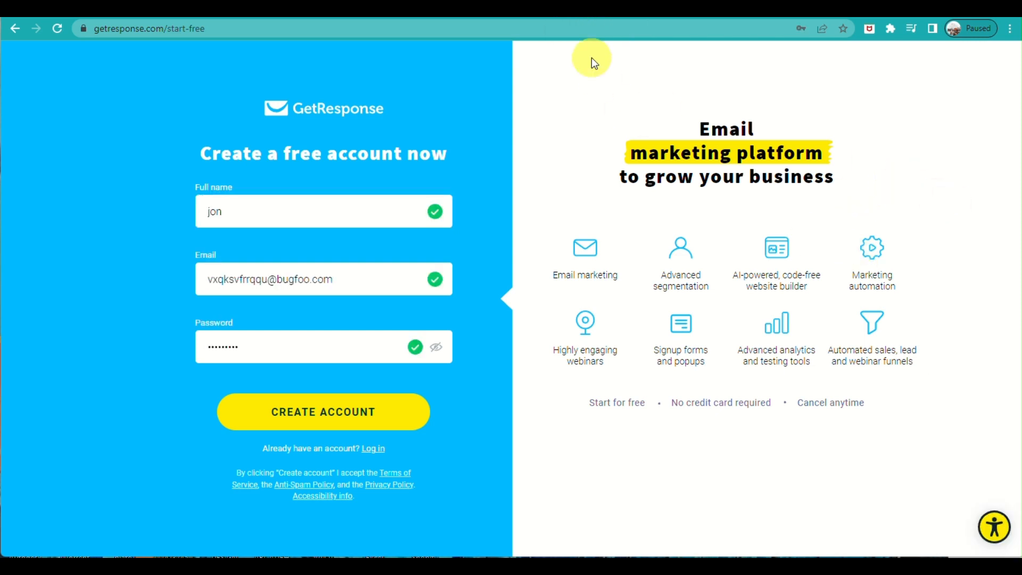
- Submit the sign-up form with CREATE ACCOUNT to reach the activation-email thank-you screen
{"action": "left_click", "coordinate": [479, 477]}
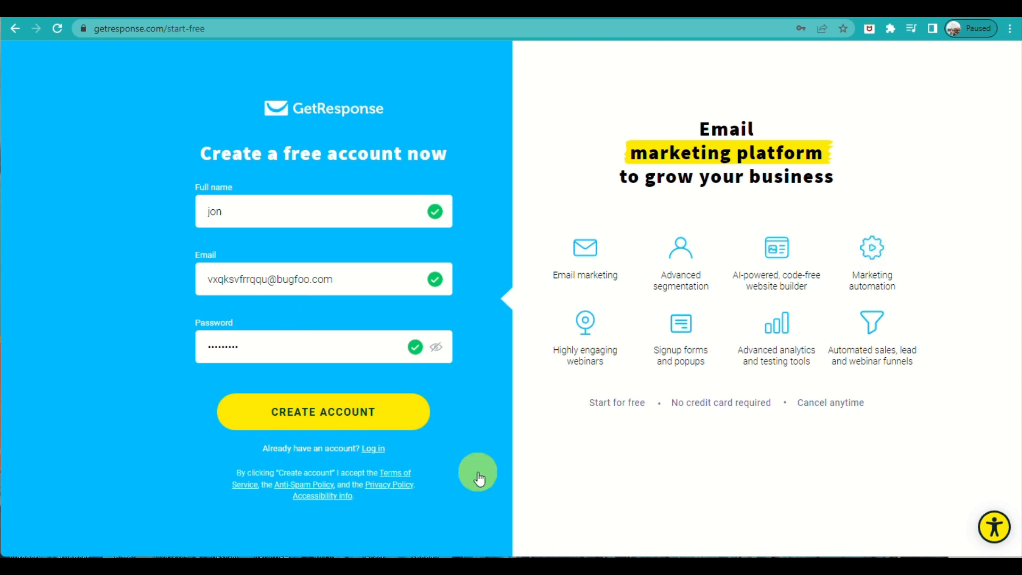
{"action": "left_click", "coordinate": [325, 409]}
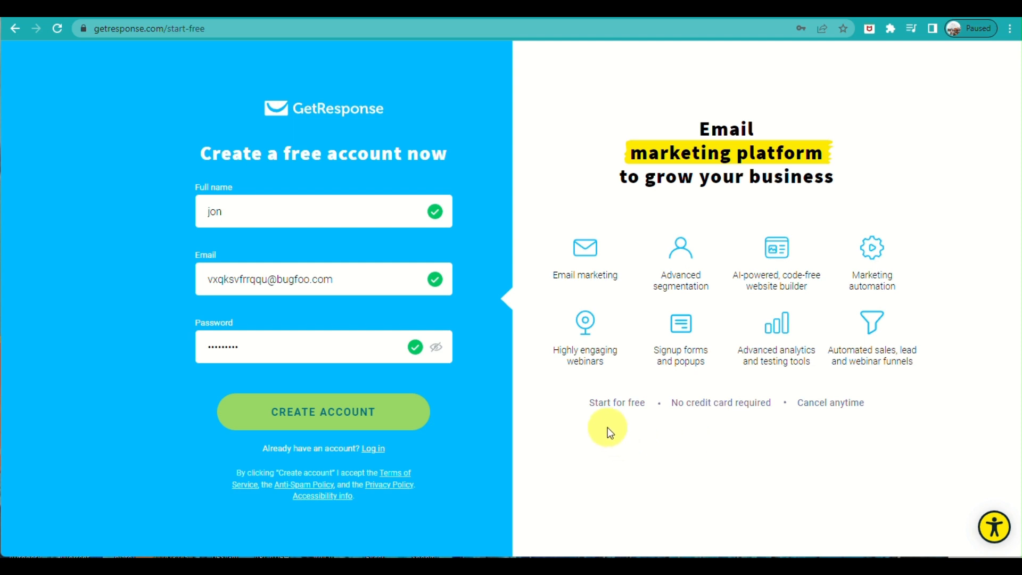
{"action": "left_click", "coordinate": [307, 382]}
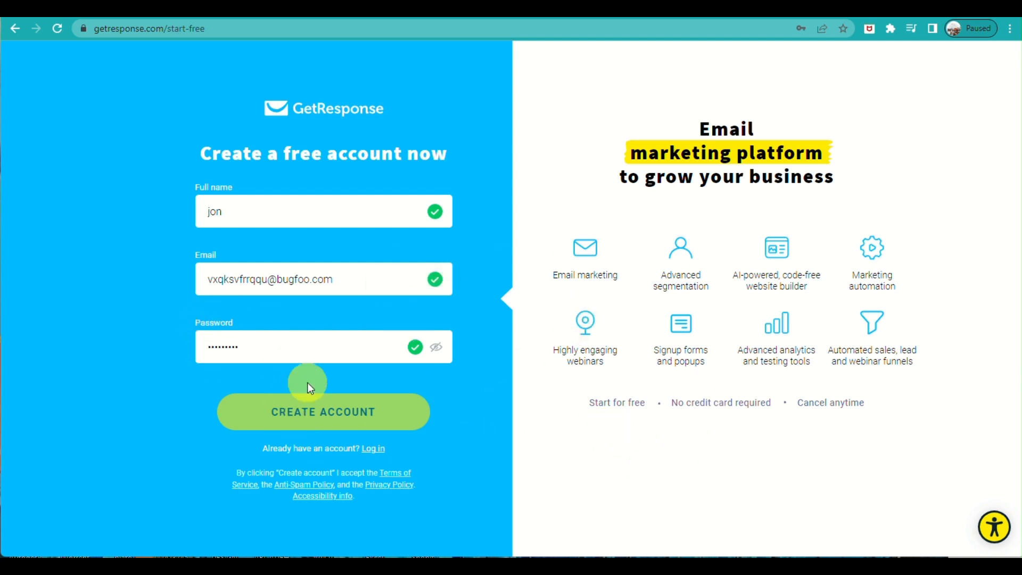
{"action": "left_click", "coordinate": [494, 460]}
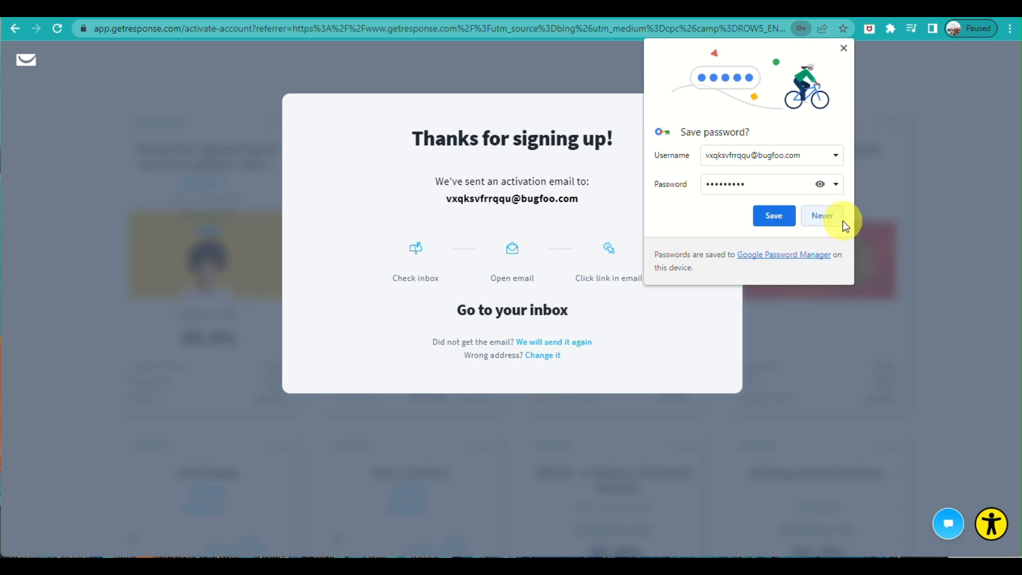
- Decline the browser password save, then enter the last name and company J.site
{"action": "left_click", "coordinate": [820, 217]}
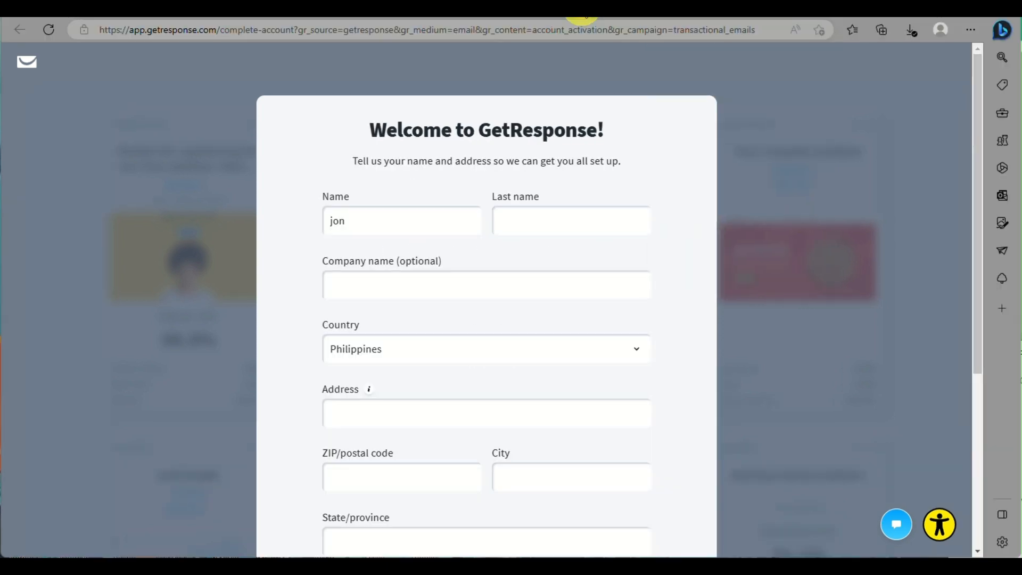
{"action": "left_click", "coordinate": [559, 220]}
{"action": "scroll", "coordinate": [538, 360], "scroll_direction": "down", "scroll_amount": 4}
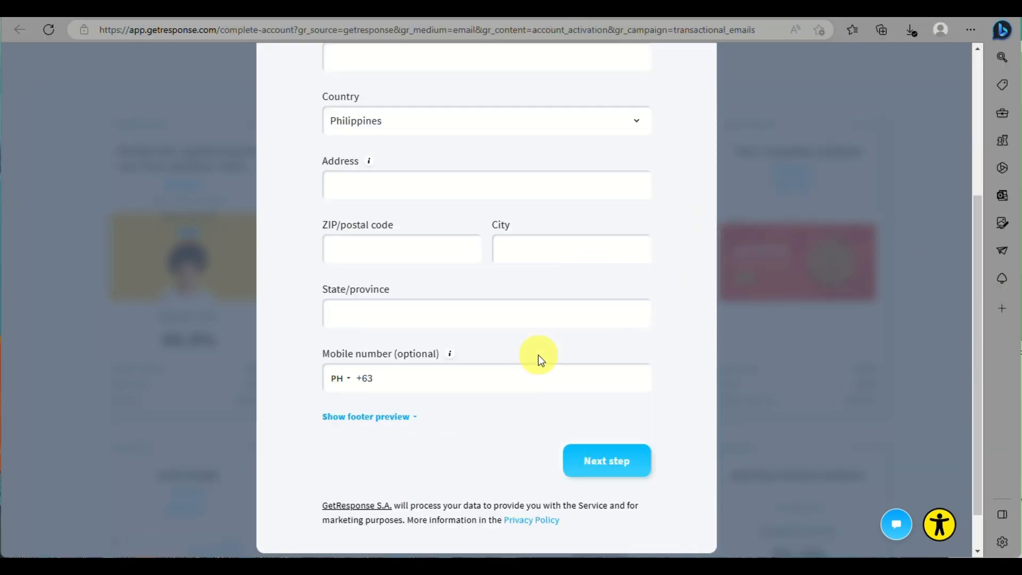
{"action": "scroll", "coordinate": [538, 360], "scroll_direction": "up", "scroll_amount": 4}
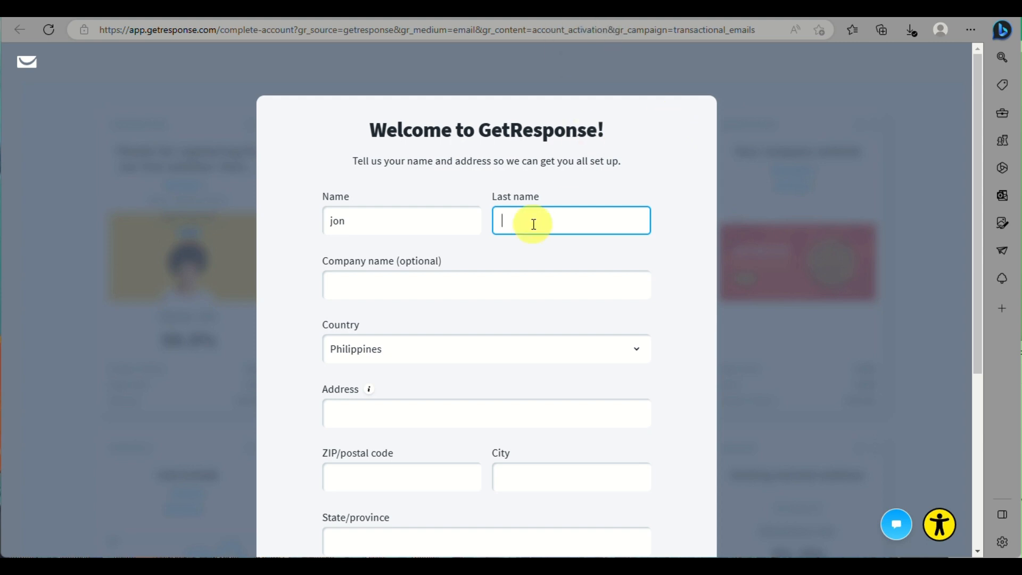
{"action": "type", "text": "Jon"}
{"action": "left_click", "coordinate": [472, 279]}
{"action": "type", "text": "J"}
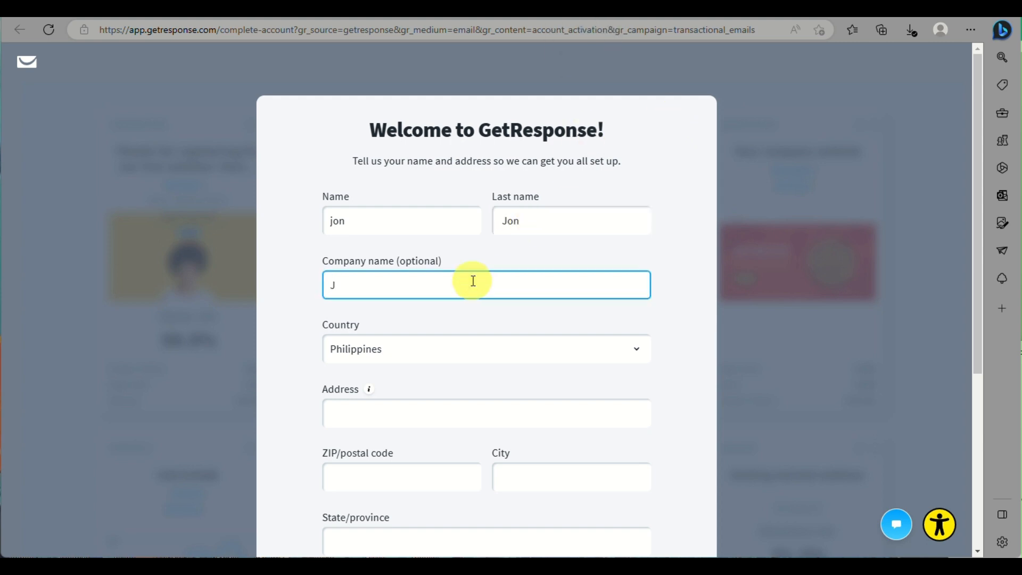
{"action": "type", "text": ".site"}
- Confirm the Philippines country and fill in the address, ZIP code, city and state fields
{"action": "left_click", "coordinate": [413, 346]}
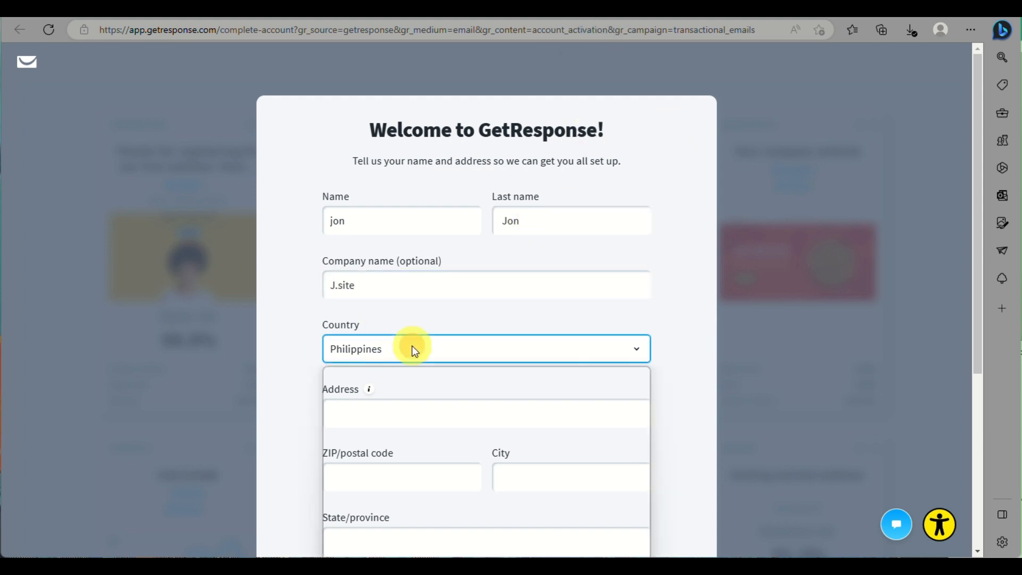
{"action": "scroll", "coordinate": [394, 270], "scroll_direction": "down", "scroll_amount": 3}
{"action": "left_click", "coordinate": [438, 260]}
{"action": "type", "text": "cebu"}
{"action": "left_click", "coordinate": [433, 325]}
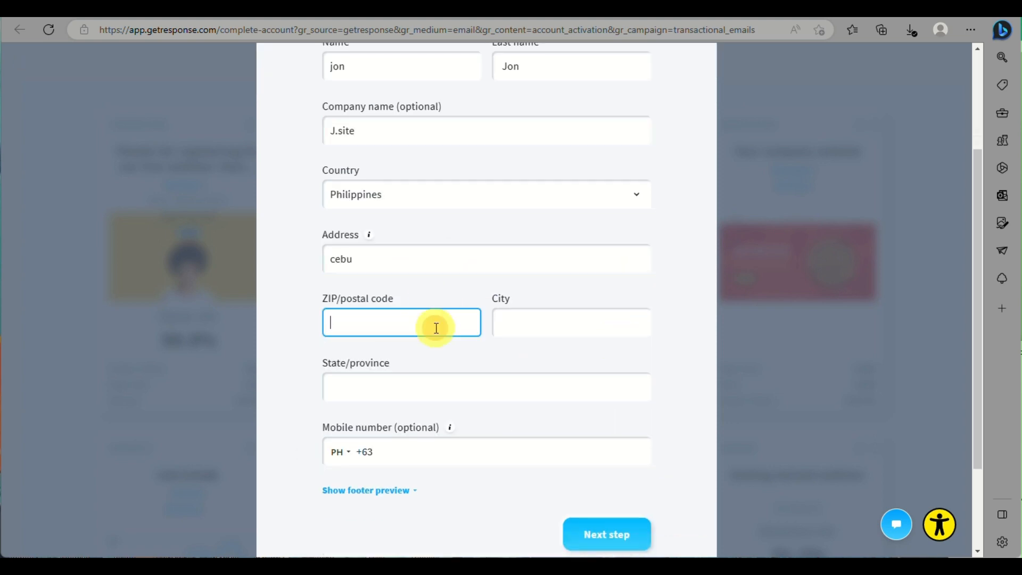
{"action": "type", "text": "6"}
{"action": "key", "text": "BackSpace"}
{"action": "type", "text": "6000"}
{"action": "left_click", "coordinate": [533, 323]}
{"action": "type", "text": "cebu"}
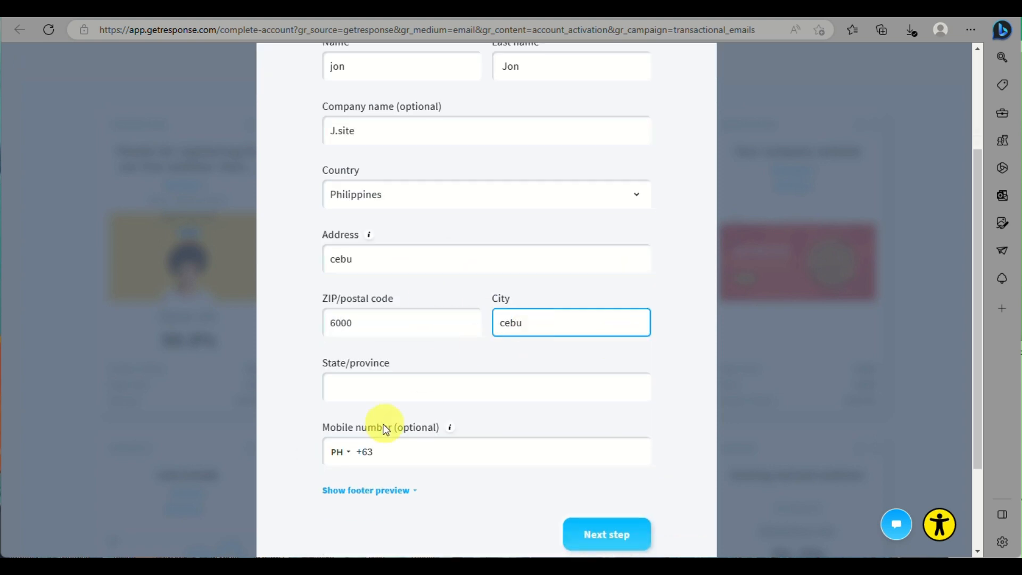
{"action": "left_click", "coordinate": [422, 385]}
{"action": "type", "text": "cebu"}
- Enter the mobile number and submit the Welcome profile form with Next step
{"action": "left_click", "coordinate": [530, 446]}
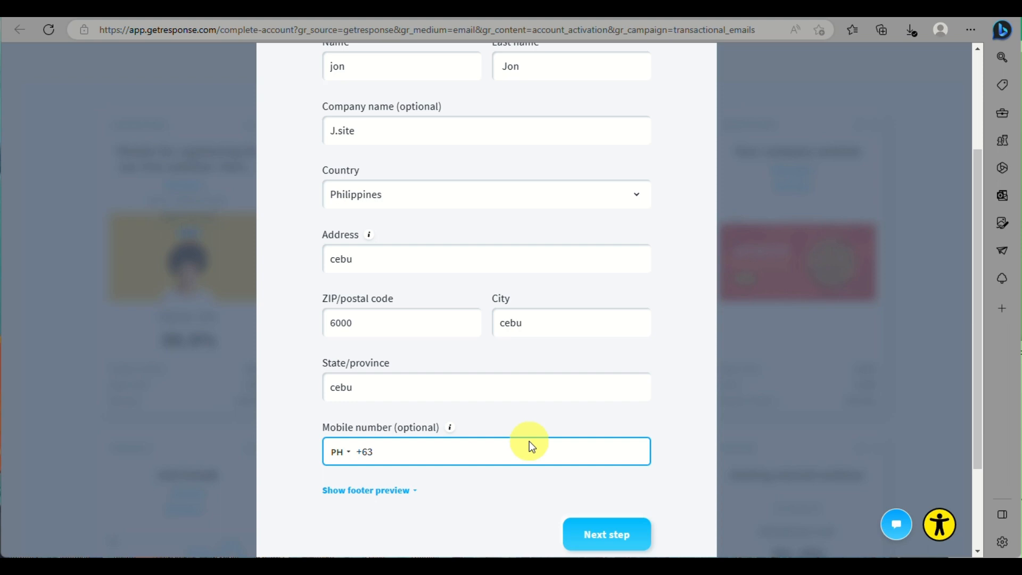
{"action": "scroll", "coordinate": [404, 367], "scroll_direction": "down", "scroll_amount": 2}
{"action": "left_click", "coordinate": [418, 369]}
{"action": "left_click", "coordinate": [419, 368]}
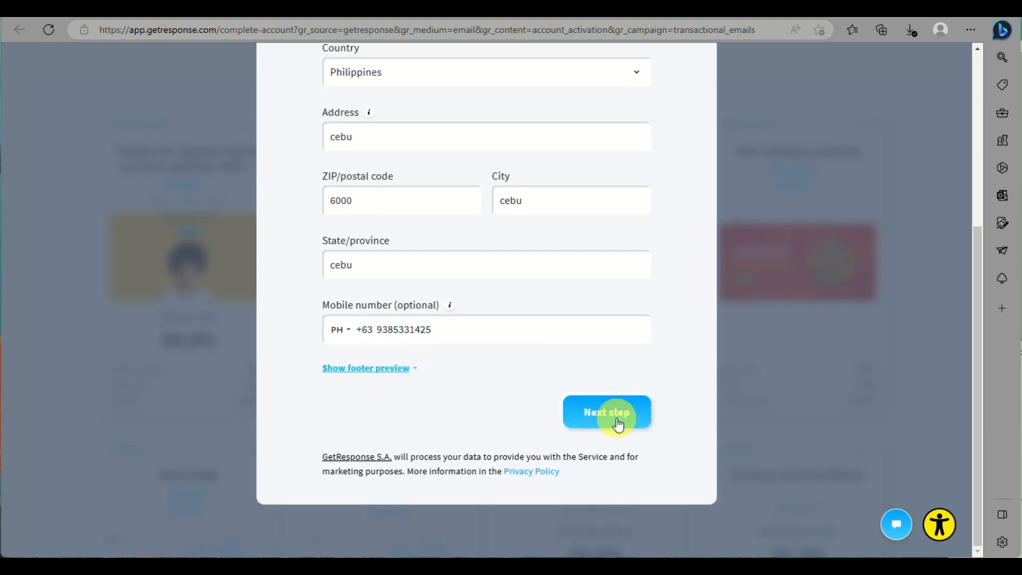
{"action": "left_click", "coordinate": [608, 412]}
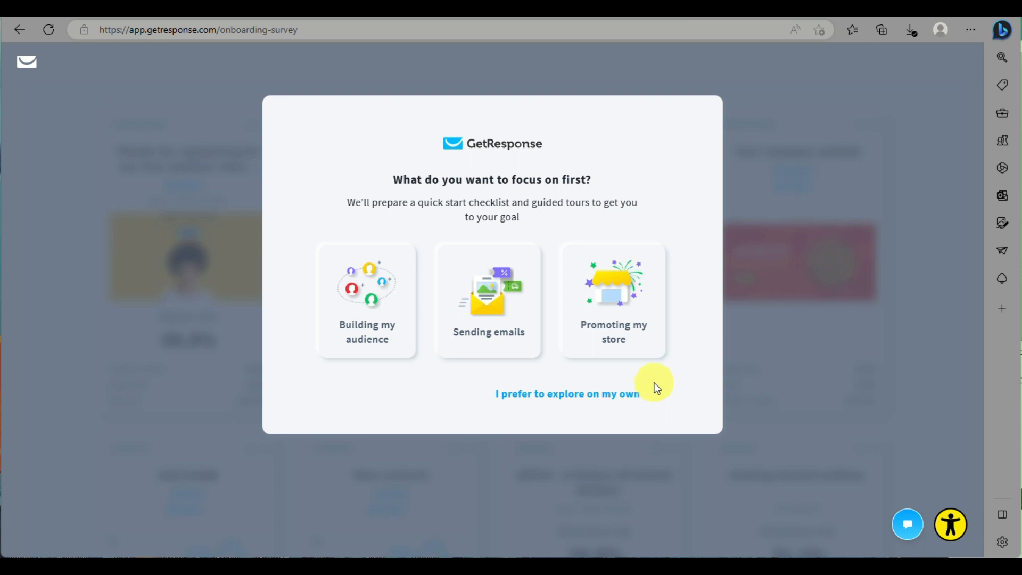
- Choose 'Building my audience' as the first focus and review the setup checklist dashboard
{"action": "left_click", "coordinate": [366, 319]}
{"action": "left_click", "coordinate": [623, 393]}
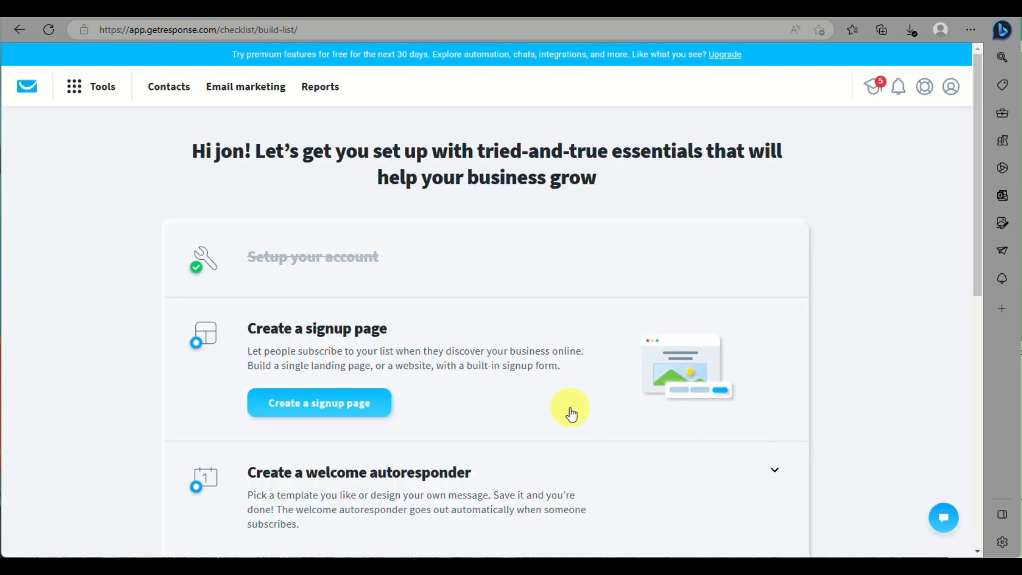
{"action": "scroll", "coordinate": [621, 470], "scroll_direction": "down", "scroll_amount": 4}
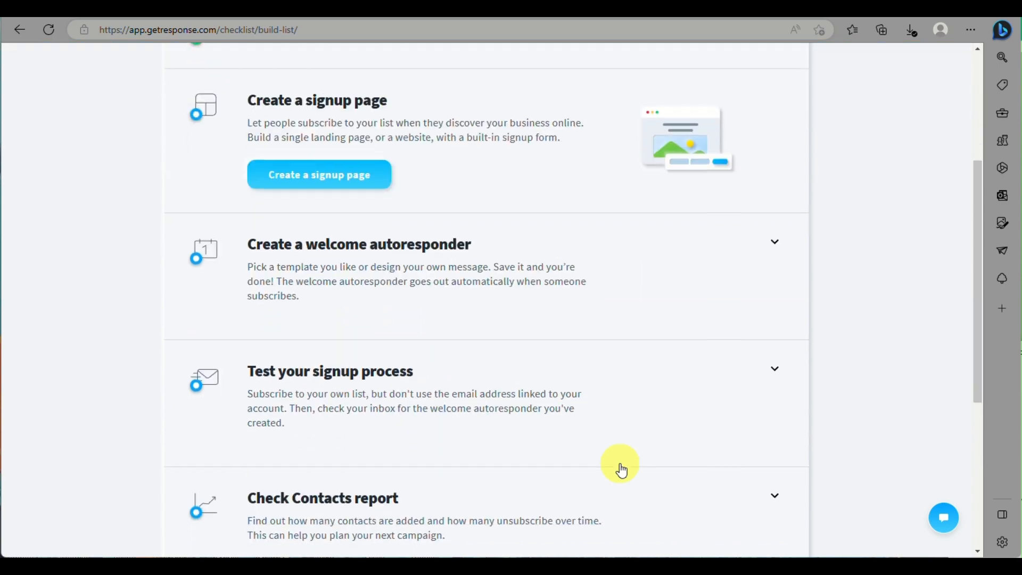
{"action": "scroll", "coordinate": [618, 468], "scroll_direction": "down", "scroll_amount": 5}
{"action": "scroll", "coordinate": [619, 462], "scroll_direction": "up", "scroll_amount": 10}
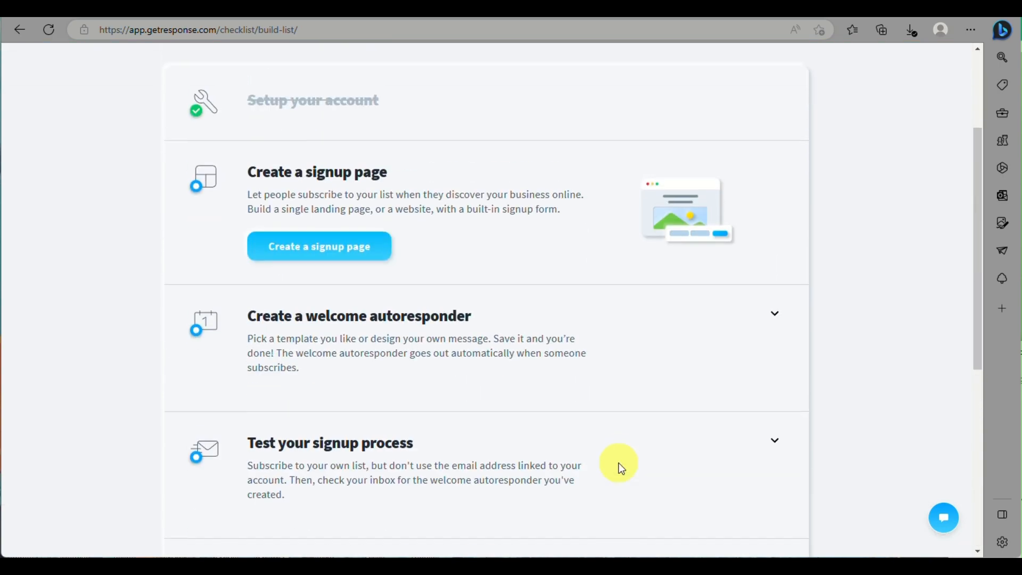
{"action": "scroll", "coordinate": [644, 277], "scroll_direction": "down", "scroll_amount": 5}
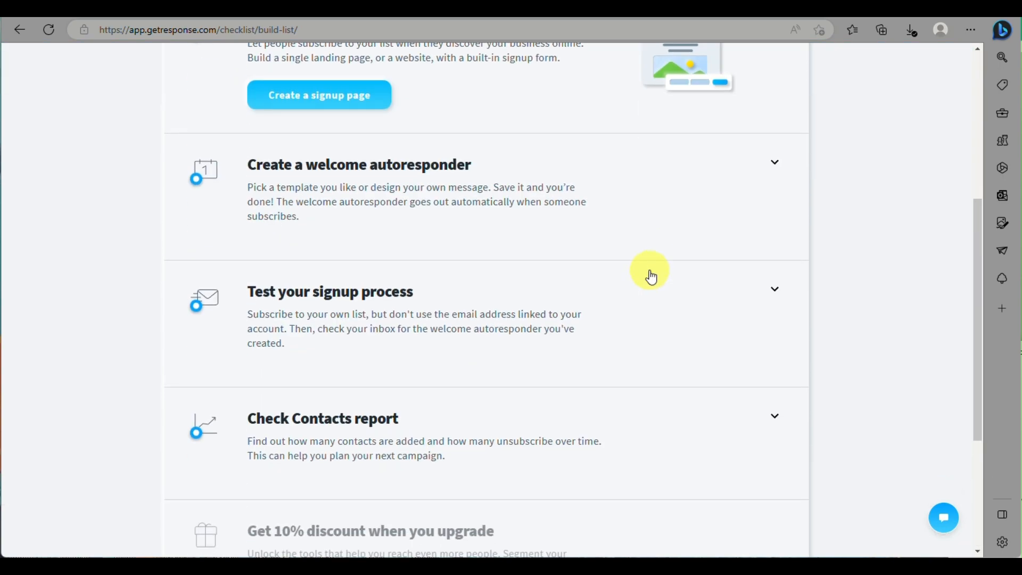
{"action": "scroll", "coordinate": [647, 276], "scroll_direction": "up", "scroll_amount": 5}
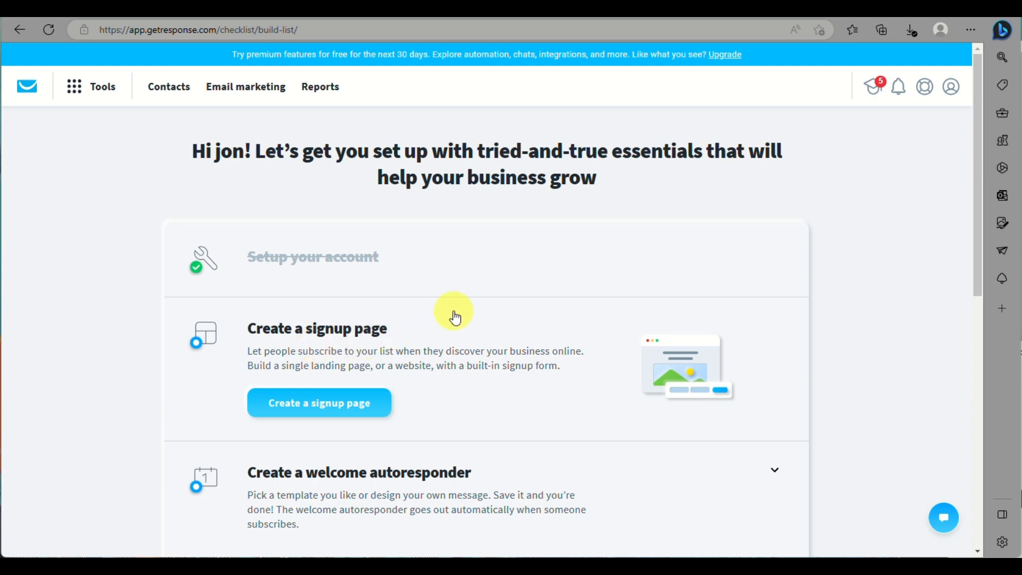
{"action": "scroll", "coordinate": [489, 282], "scroll_direction": "down", "scroll_amount": 5}
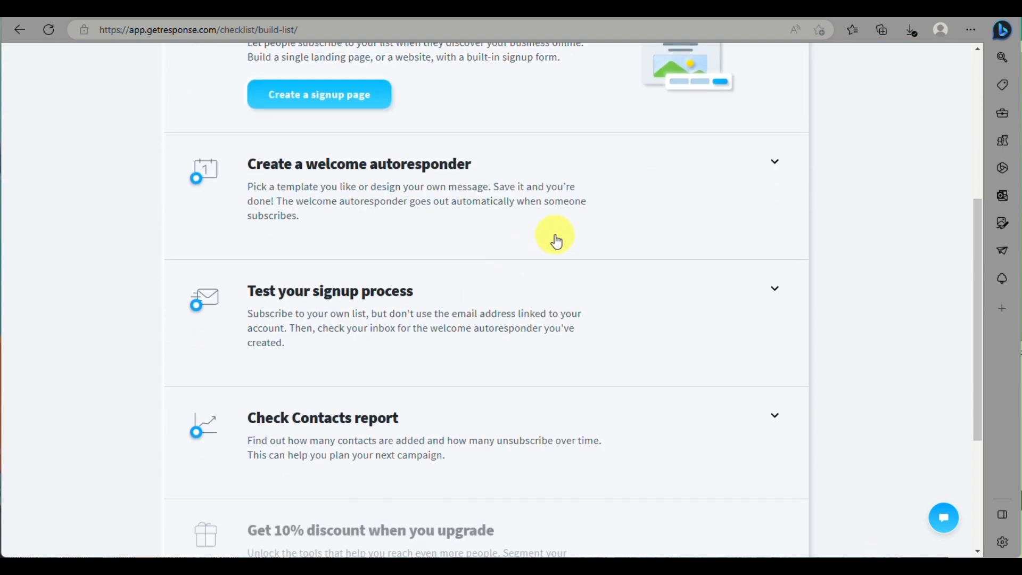
{"action": "scroll", "coordinate": [554, 237], "scroll_direction": "down", "scroll_amount": 4}
{"action": "scroll", "coordinate": [588, 367], "scroll_direction": "up", "scroll_amount": 10}
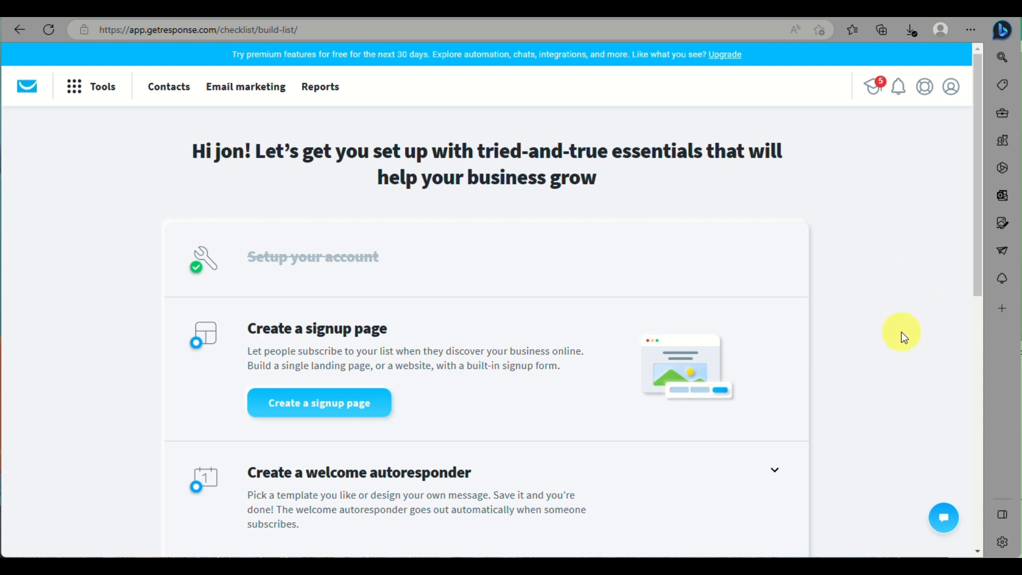
- Go to Tools > Landing pages and choose Create landing page
{"action": "left_click", "coordinate": [92, 94]}
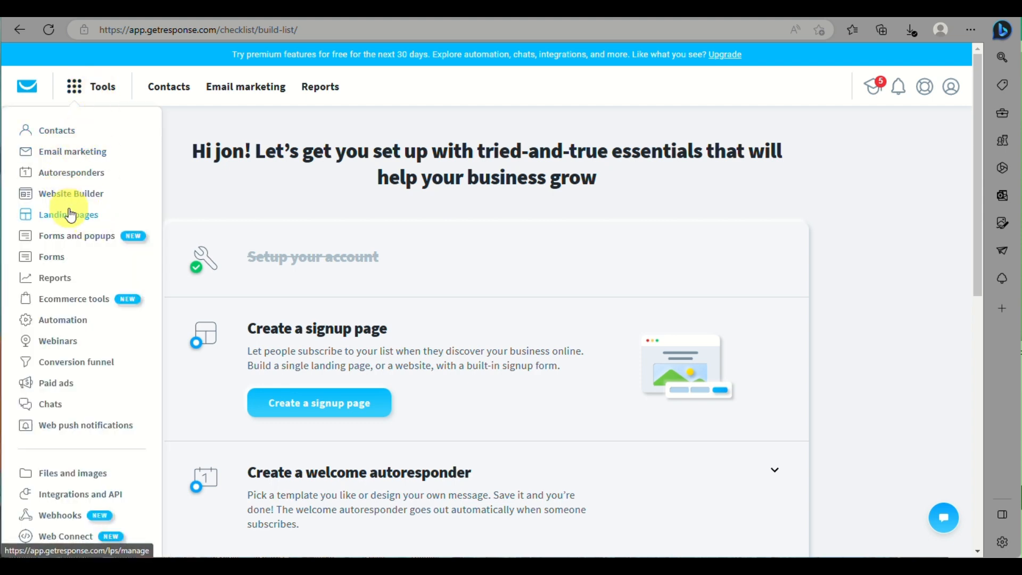
{"action": "left_click", "coordinate": [67, 212]}
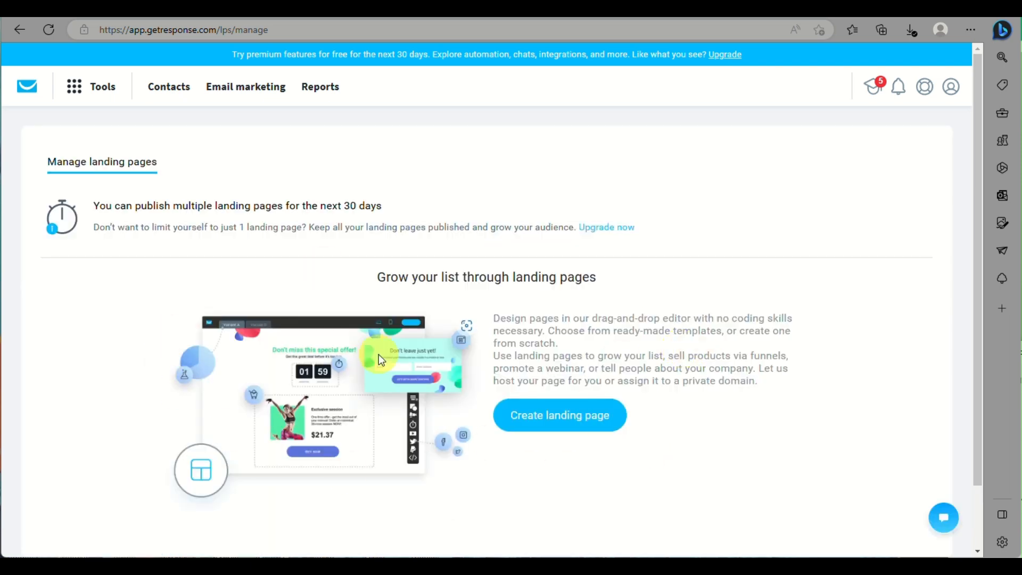
{"action": "scroll", "coordinate": [755, 281], "scroll_direction": "down", "scroll_amount": 2}
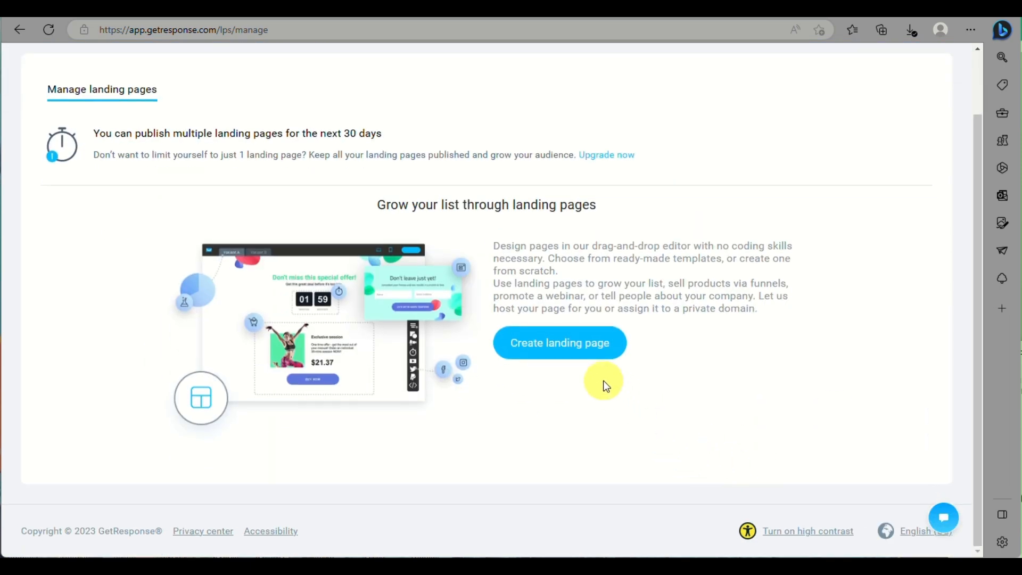
{"action": "left_click", "coordinate": [569, 343]}
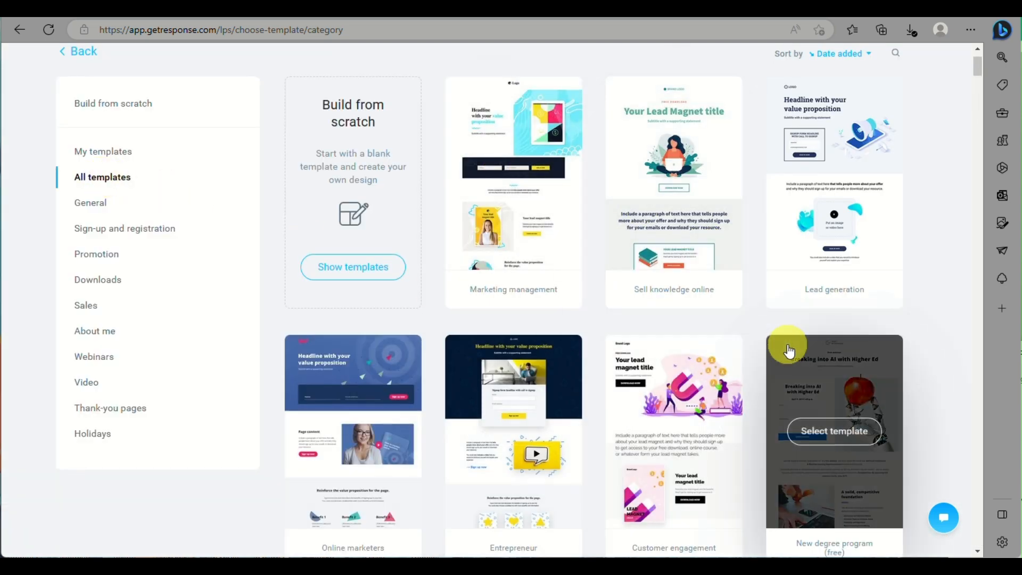
- Browse the template gallery, open the About me category and select Interior Design
{"action": "scroll", "coordinate": [784, 346], "scroll_direction": "down", "scroll_amount": 4}
{"action": "scroll", "coordinate": [787, 346], "scroll_direction": "down", "scroll_amount": 3}
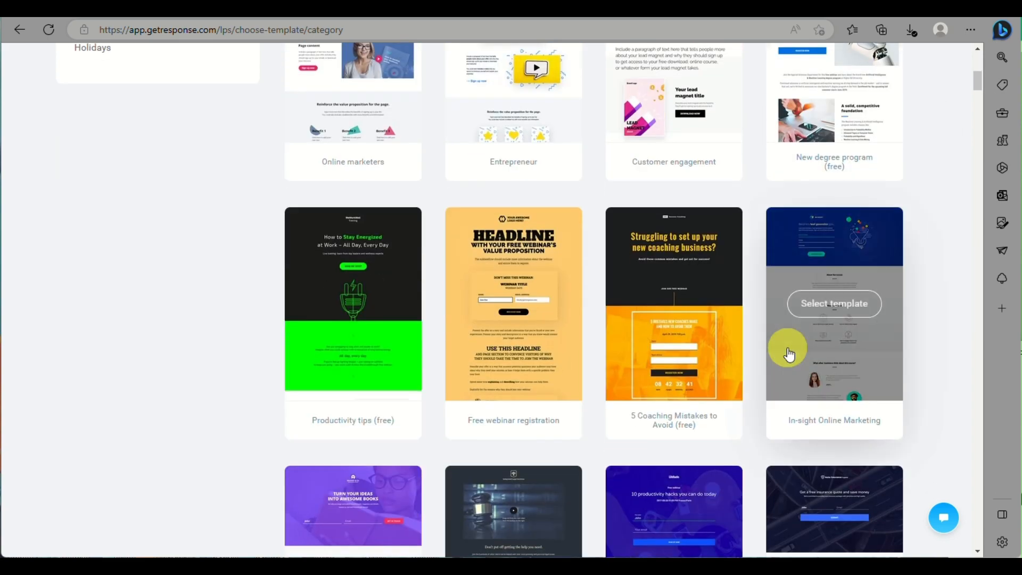
{"action": "scroll", "coordinate": [717, 405], "scroll_direction": "down", "scroll_amount": 5}
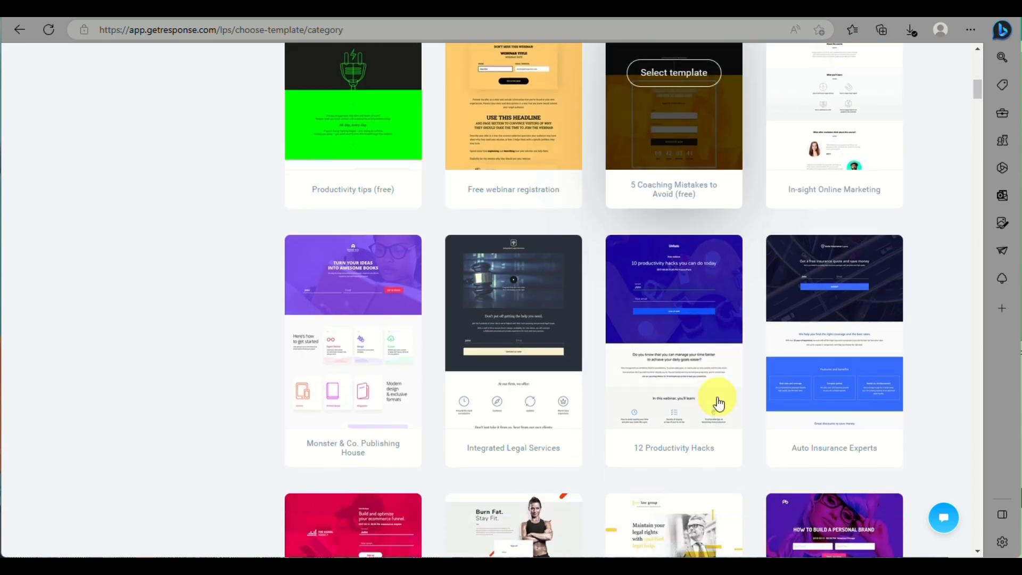
{"action": "scroll", "coordinate": [739, 392], "scroll_direction": "up", "scroll_amount": 1}
{"action": "scroll", "coordinate": [743, 392], "scroll_direction": "up", "scroll_amount": 10}
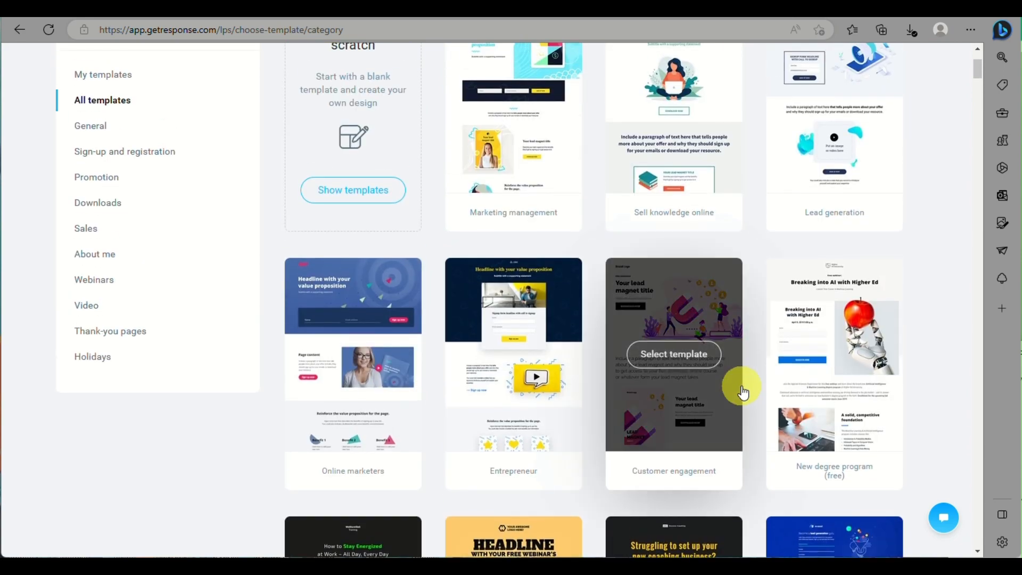
{"action": "scroll", "coordinate": [743, 392], "scroll_direction": "up", "scroll_amount": 2}
{"action": "scroll", "coordinate": [743, 391], "scroll_direction": "down", "scroll_amount": 1}
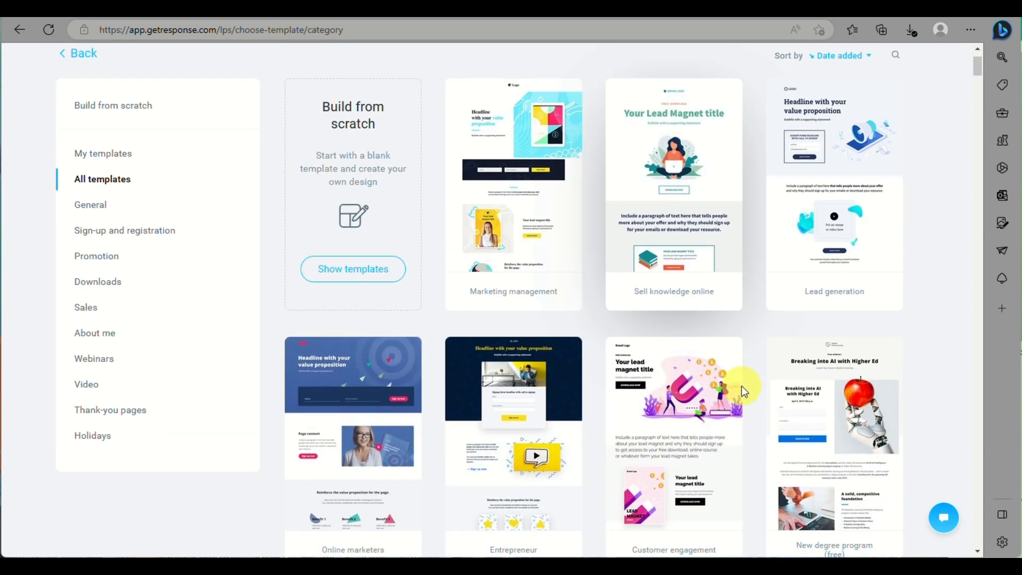
{"action": "scroll", "coordinate": [742, 385], "scroll_direction": "down", "scroll_amount": 15}
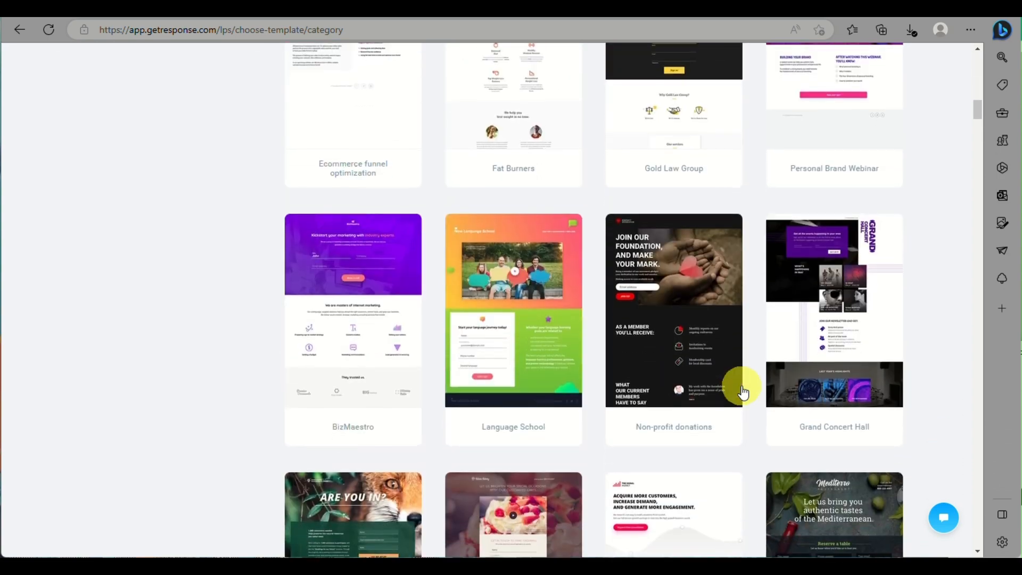
{"action": "scroll", "coordinate": [743, 392], "scroll_direction": "down", "scroll_amount": 5}
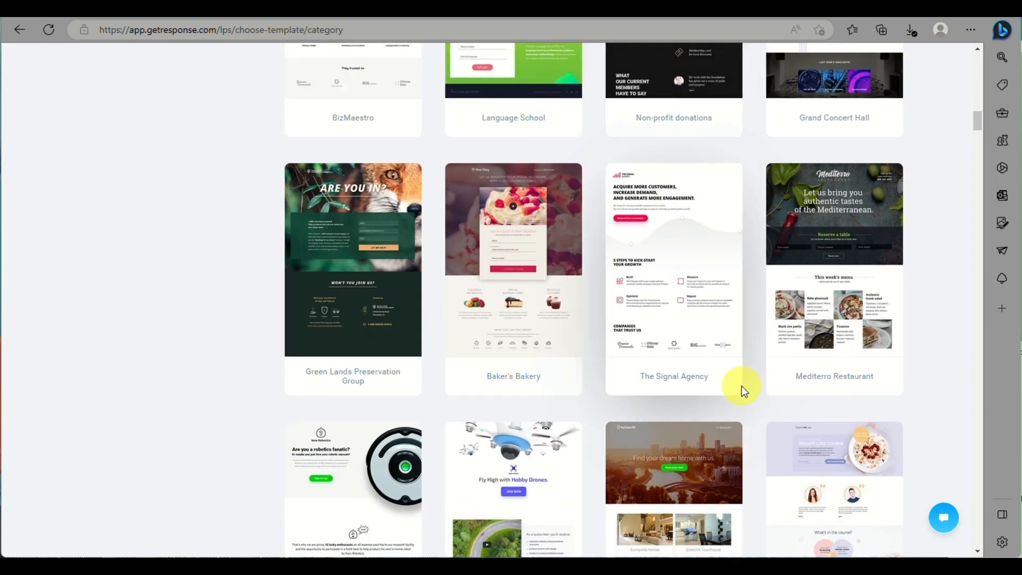
{"action": "scroll", "coordinate": [742, 385], "scroll_direction": "down", "scroll_amount": 5}
{"action": "scroll", "coordinate": [743, 392], "scroll_direction": "down", "scroll_amount": 4}
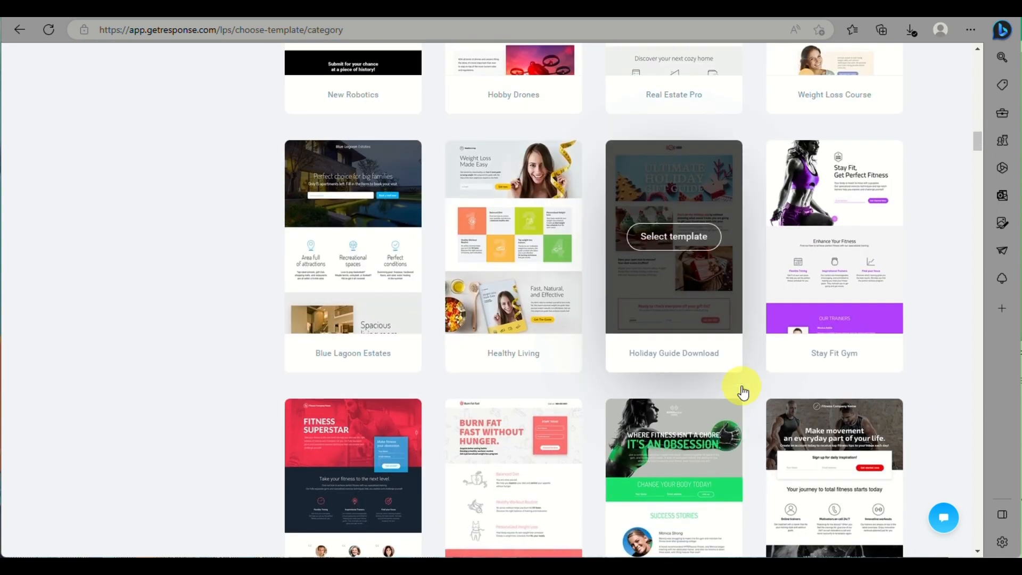
{"action": "scroll", "coordinate": [742, 385], "scroll_direction": "up", "scroll_amount": 18}
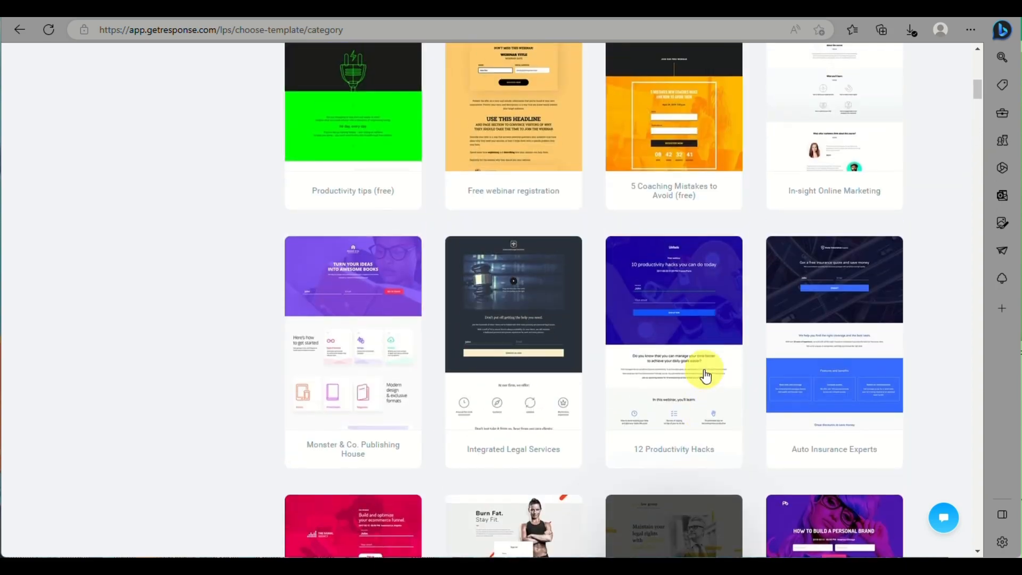
{"action": "scroll", "coordinate": [698, 338], "scroll_direction": "up", "scroll_amount": 6}
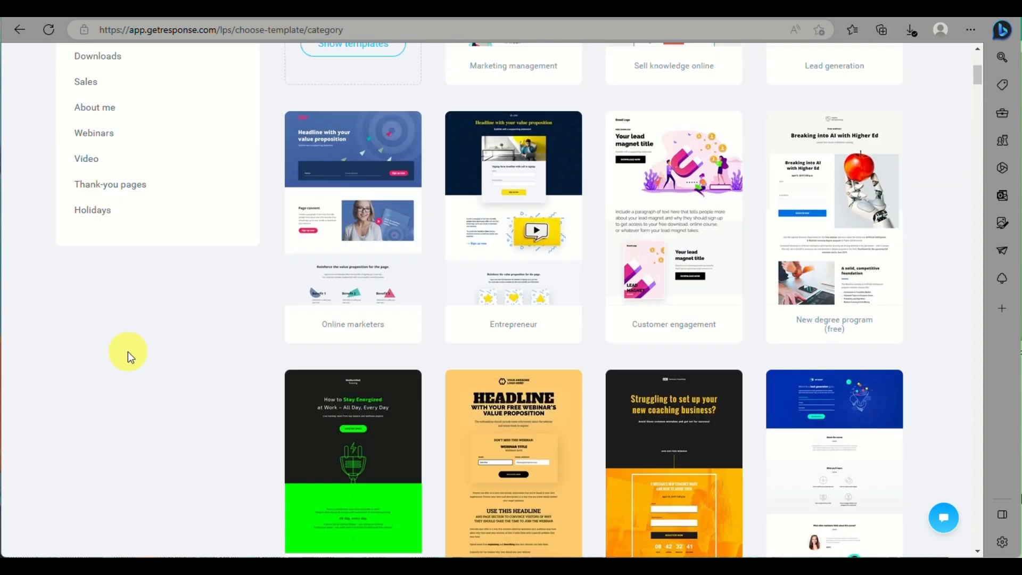
{"action": "scroll", "coordinate": [128, 352], "scroll_direction": "up", "scroll_amount": 5}
{"action": "left_click", "coordinate": [94, 409]}
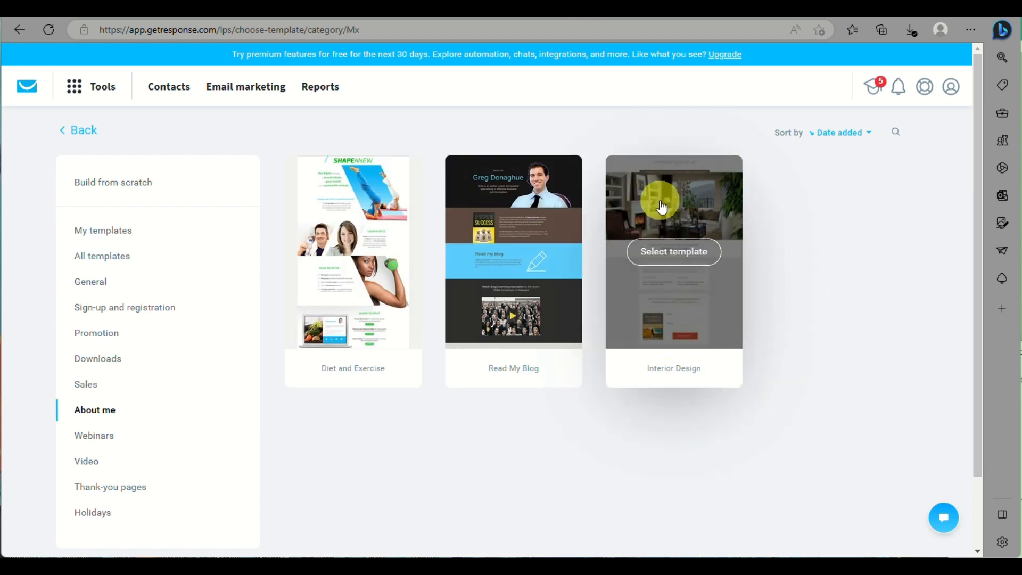
{"action": "left_click", "coordinate": [678, 246]}
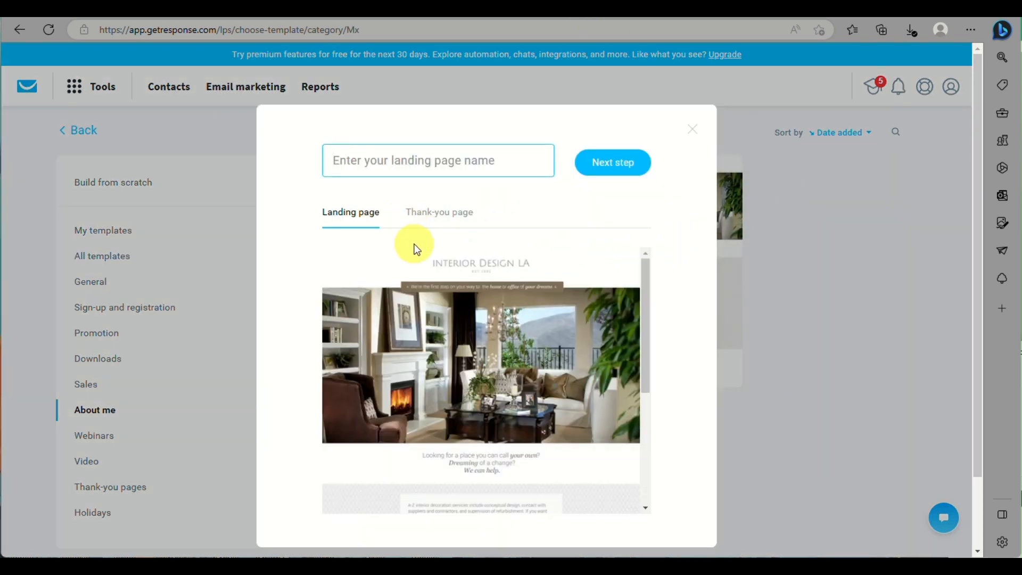
- Look over the Interior Design template preview in the naming dialog
{"action": "scroll", "coordinate": [493, 396], "scroll_direction": "down", "scroll_amount": 3}
{"action": "scroll", "coordinate": [498, 381], "scroll_direction": "down", "scroll_amount": 2}
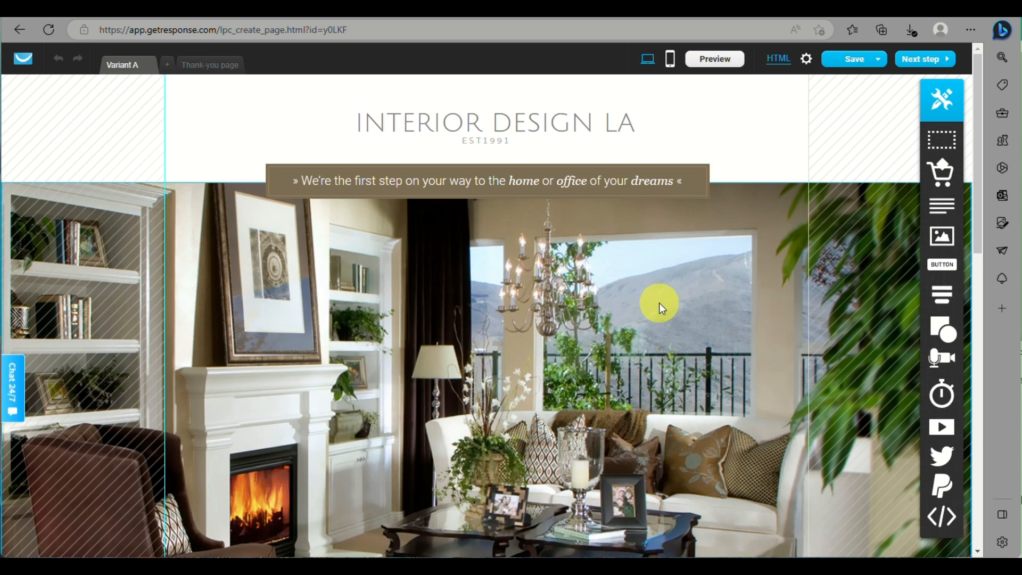
- Scroll through the Interior Design page, then nudge the INTERIOR DESIGN LA heading and return it centred
{"action": "scroll", "coordinate": [691, 258], "scroll_direction": "down", "scroll_amount": 10}
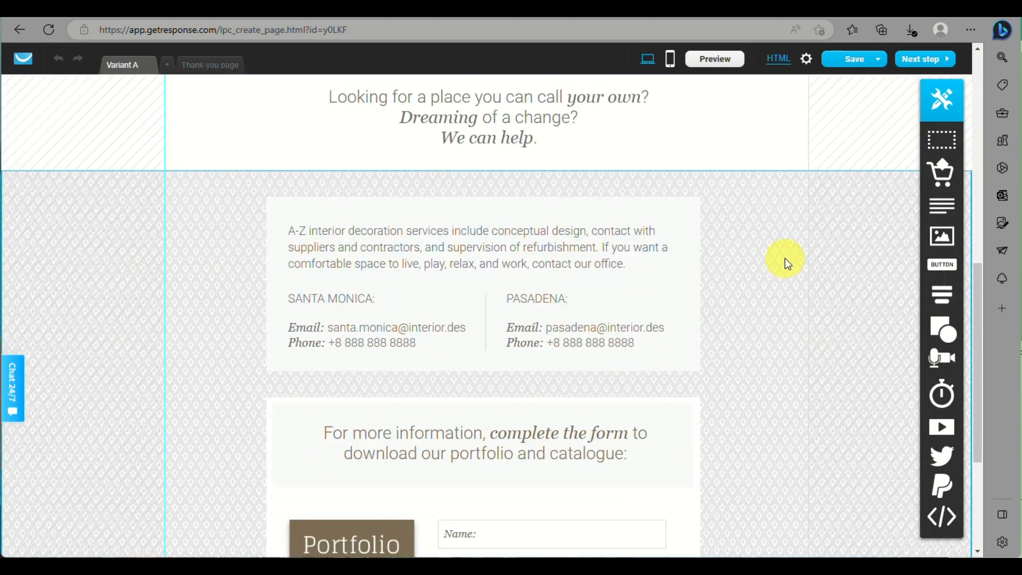
{"action": "scroll", "coordinate": [787, 256], "scroll_direction": "up", "scroll_amount": 5}
{"action": "scroll", "coordinate": [790, 241], "scroll_direction": "up", "scroll_amount": 4}
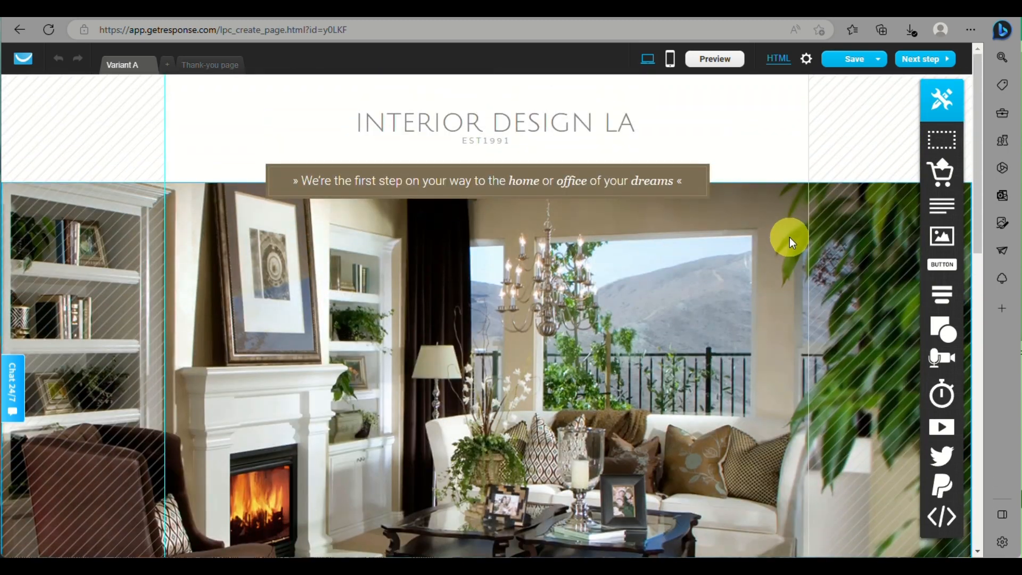
{"action": "scroll", "coordinate": [790, 238], "scroll_direction": "down", "scroll_amount": 10}
{"action": "scroll", "coordinate": [789, 234], "scroll_direction": "up", "scroll_amount": 10}
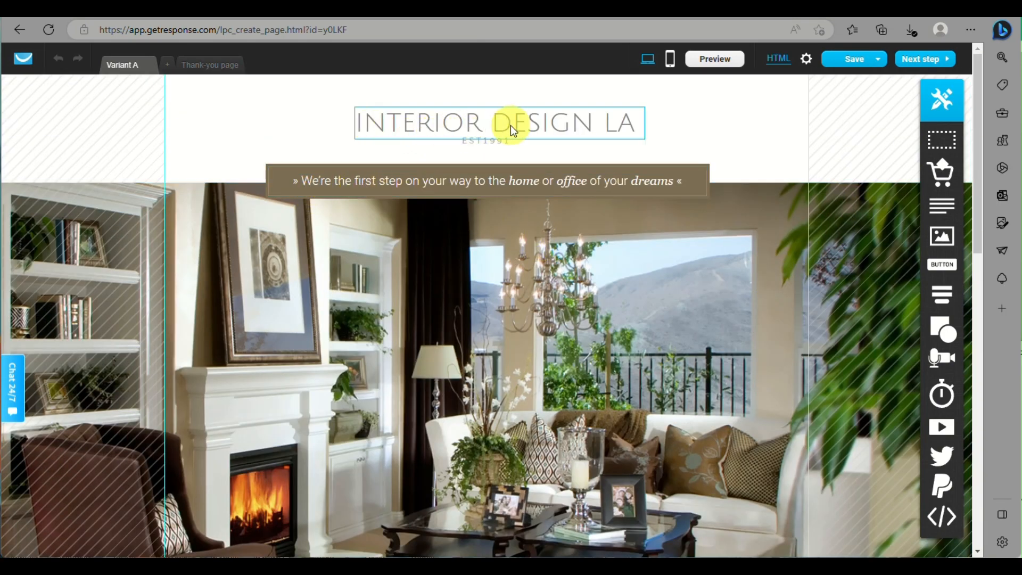
{"action": "left_click_drag", "start_coordinate": [510, 127], "coordinate": [533, 123]}
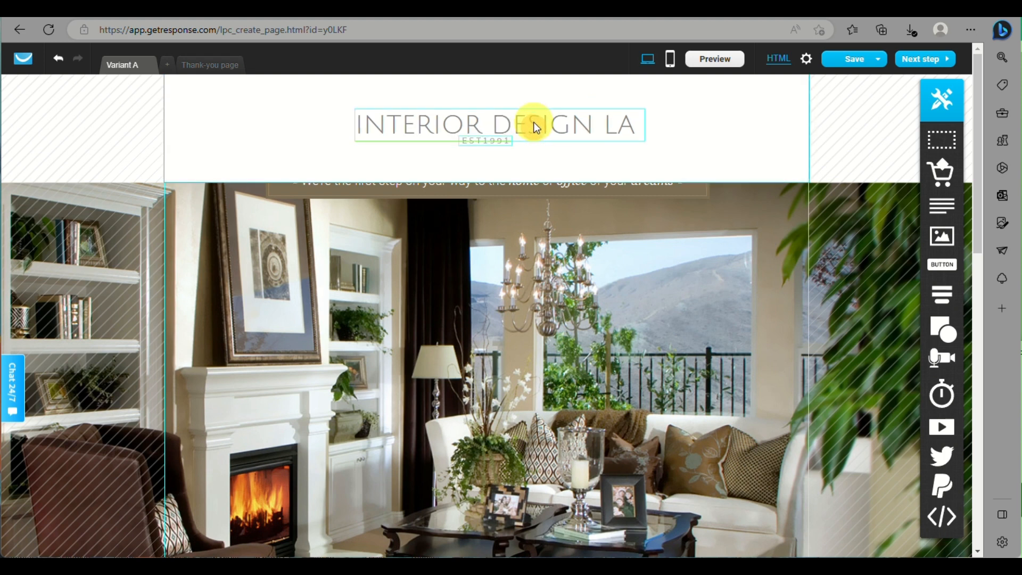
{"action": "left_click", "coordinate": [496, 124]}
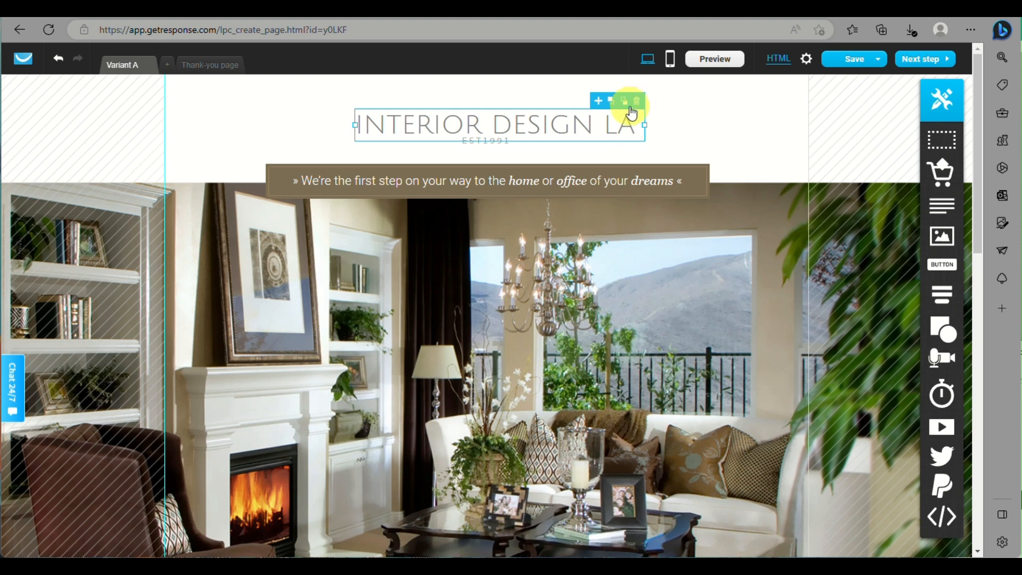
{"action": "left_click", "coordinate": [571, 122]}
{"action": "left_click_drag", "start_coordinate": [573, 124], "coordinate": [545, 123]}
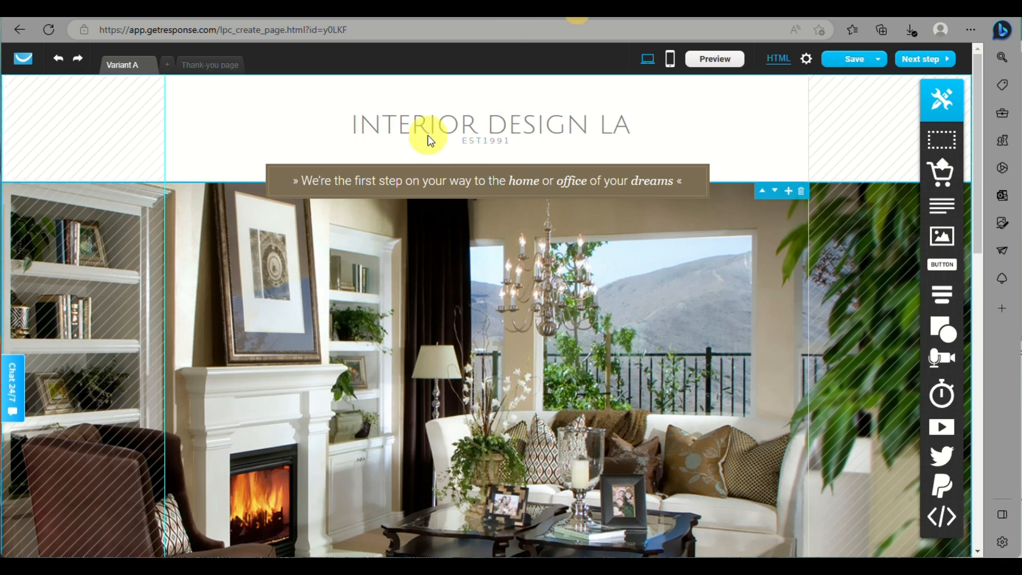
- Replace the heading with a centred 'In.Design' in the Courier font
{"action": "double_click", "coordinate": [461, 122]}
{"action": "key", "text": "BackSpace"}
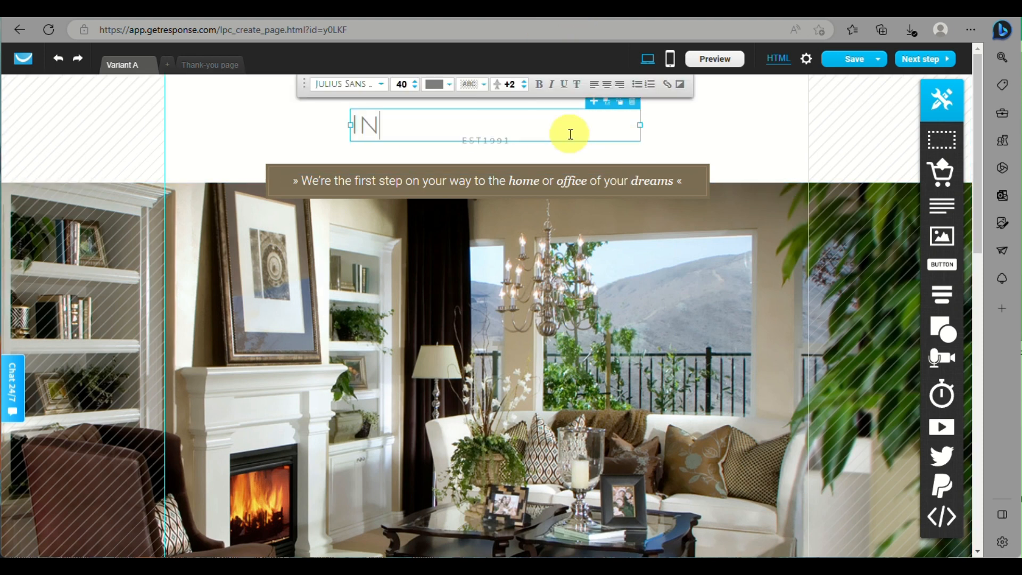
{"action": "key", "text": "ctrl+a"}
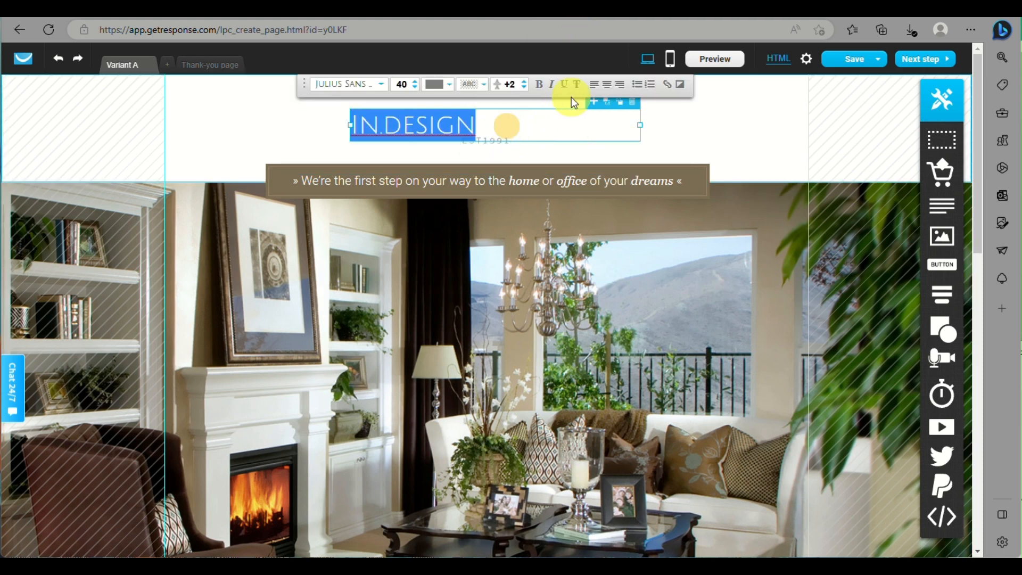
{"action": "left_click", "coordinate": [607, 84]}
{"action": "left_click", "coordinate": [382, 86]}
{"action": "left_click", "coordinate": [351, 135]}
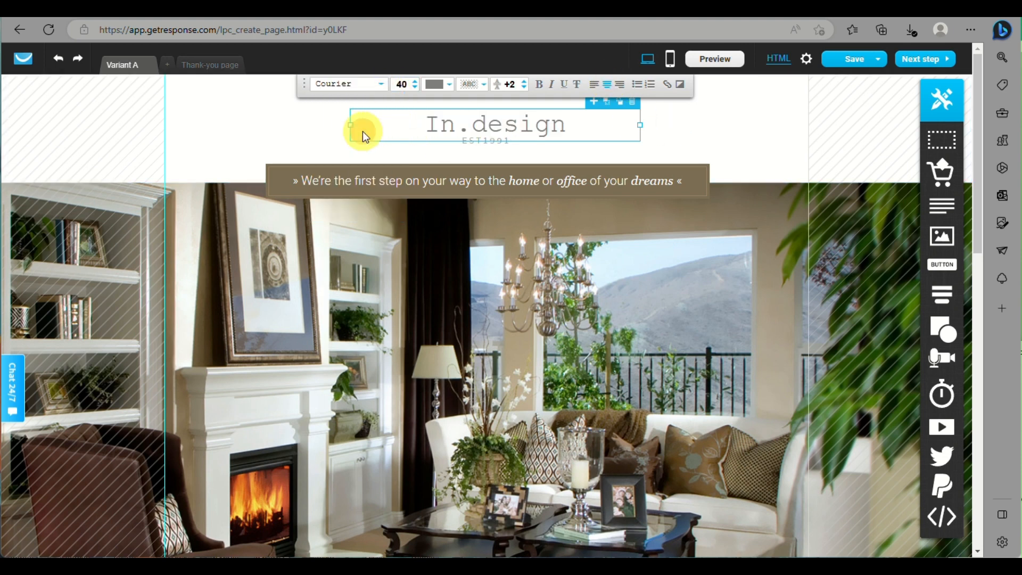
{"action": "left_click", "coordinate": [554, 114]}
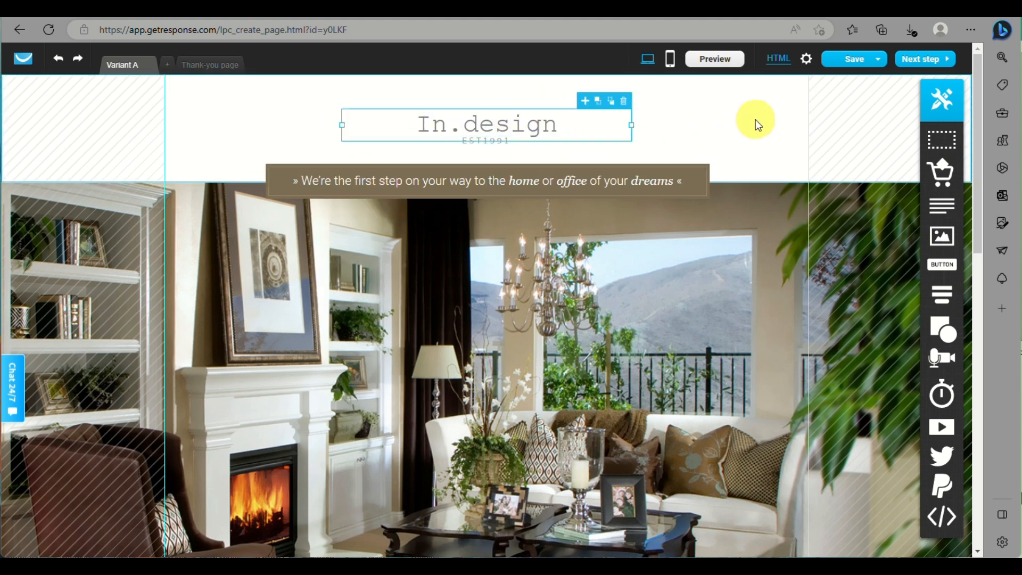
{"action": "double_click", "coordinate": [518, 124]}
{"action": "type", "text": "Design"}
- Change the EST1991 line beneath the heading to EST 2000
{"action": "left_click", "coordinate": [513, 144]}
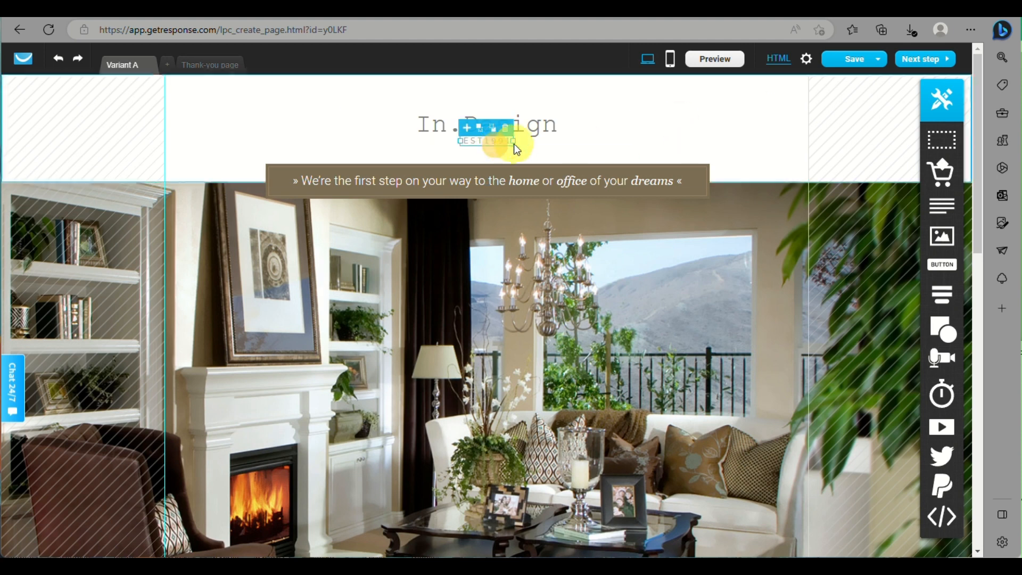
{"action": "double_click", "coordinate": [482, 140]}
{"action": "double_click", "coordinate": [496, 142]}
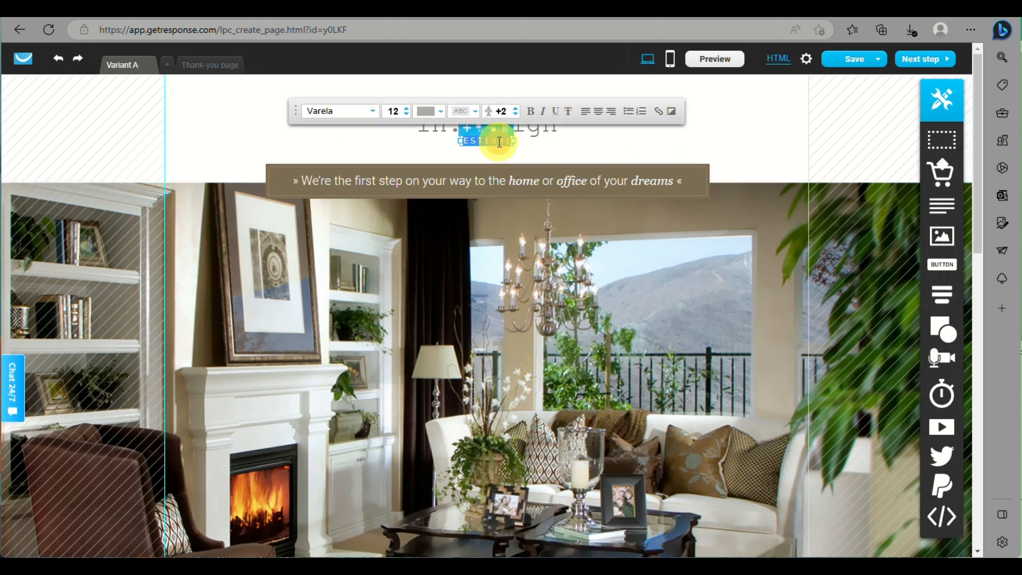
{"action": "left_click", "coordinate": [502, 142]}
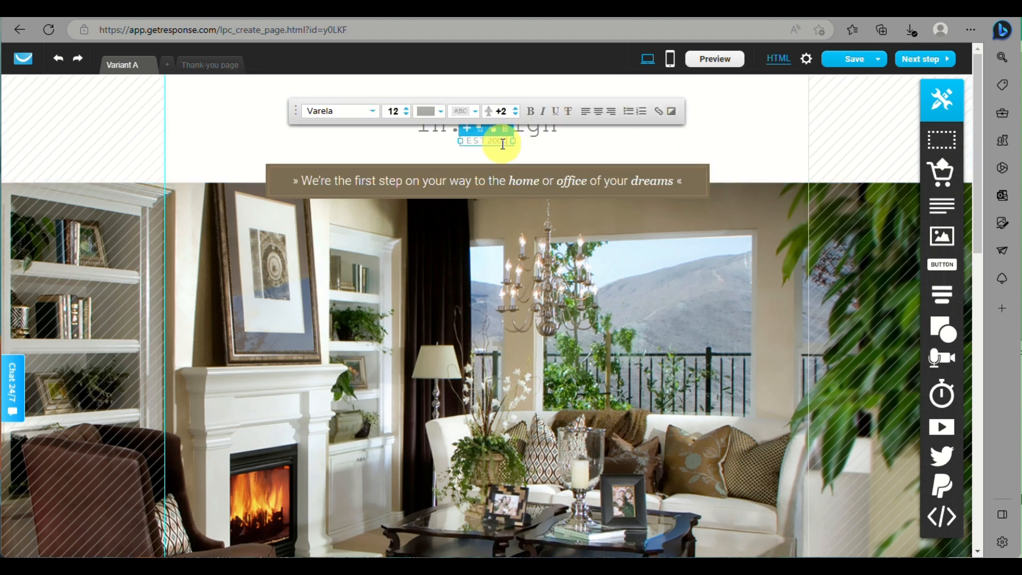
{"action": "left_click", "coordinate": [251, 148]}
{"action": "left_click", "coordinate": [374, 183]}
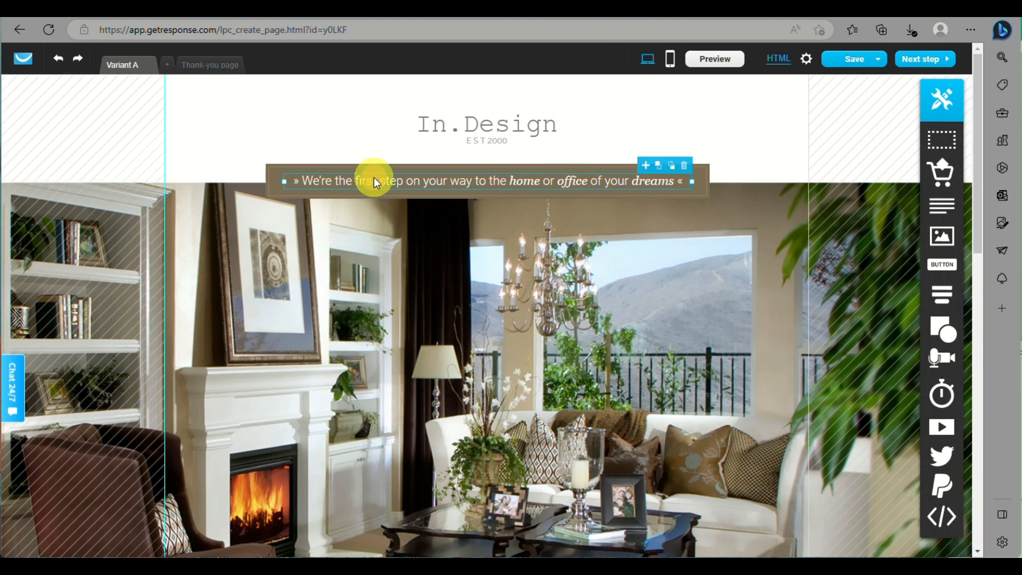
- Paste the new tagline text and format it in Courier at size 16
{"action": "triple_click", "coordinate": [420, 181]}
{"action": "type", "text": "Transform your space, transform your life with our expert interior design services."}
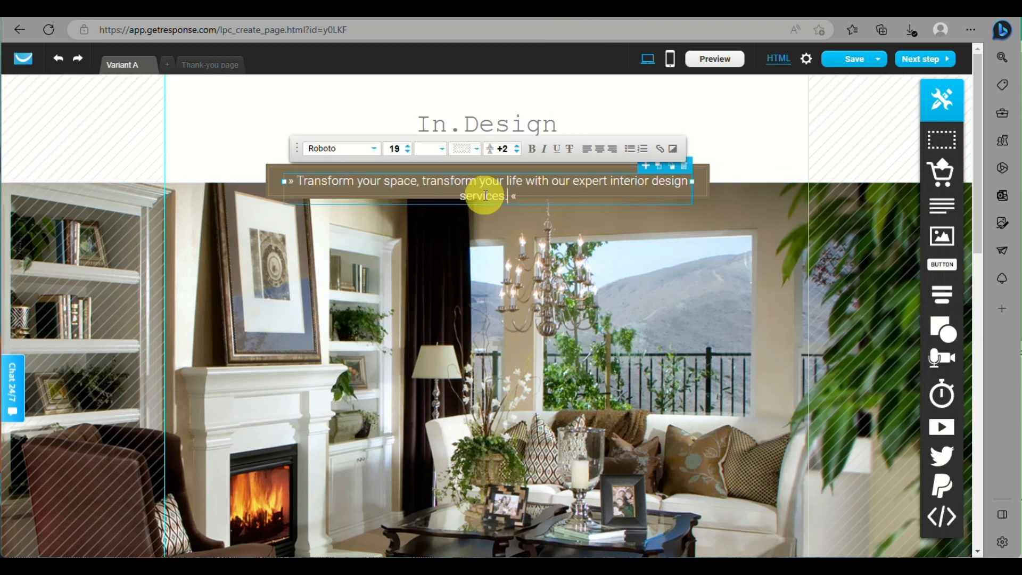
{"action": "left_click", "coordinate": [408, 151]}
{"action": "left_click", "coordinate": [408, 152]}
{"action": "left_click", "coordinate": [408, 152]}
{"action": "left_click", "coordinate": [373, 148]}
{"action": "left_click", "coordinate": [319, 185]}
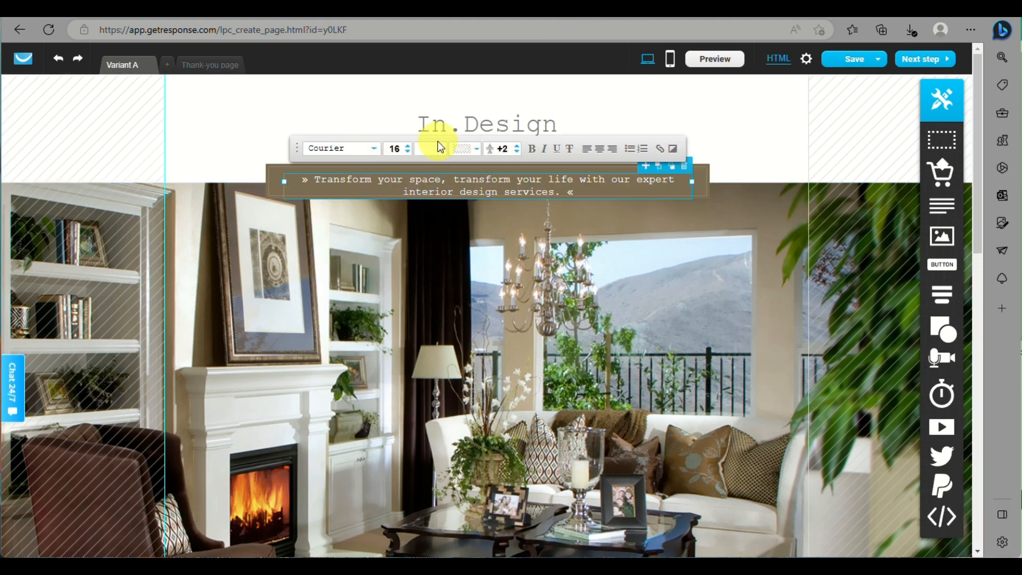
- Stretch the tagline box to full width and move it up into the brown band
{"action": "left_click_drag", "start_coordinate": [691, 181], "coordinate": [852, 181]}
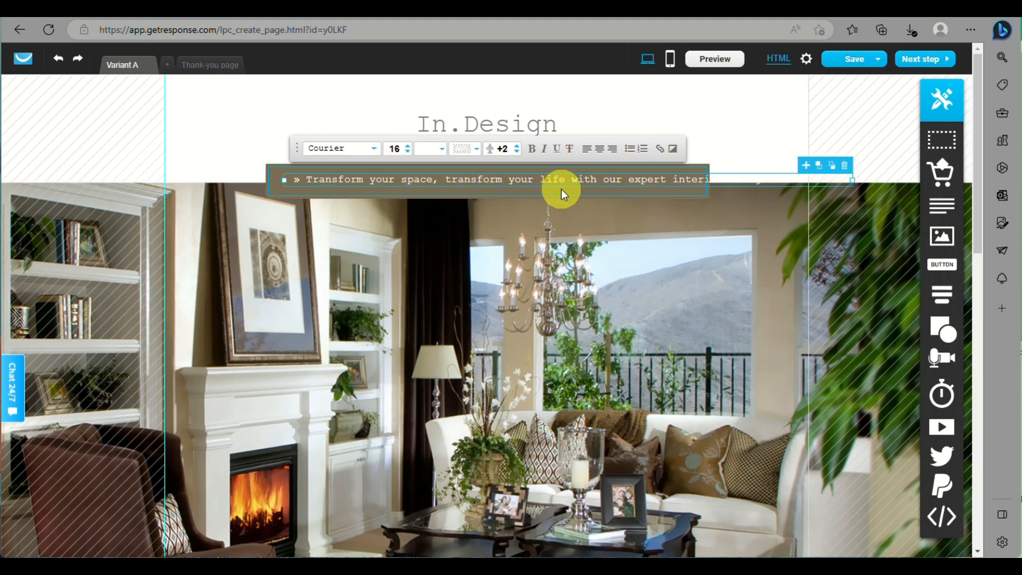
{"action": "left_click", "coordinate": [586, 183]}
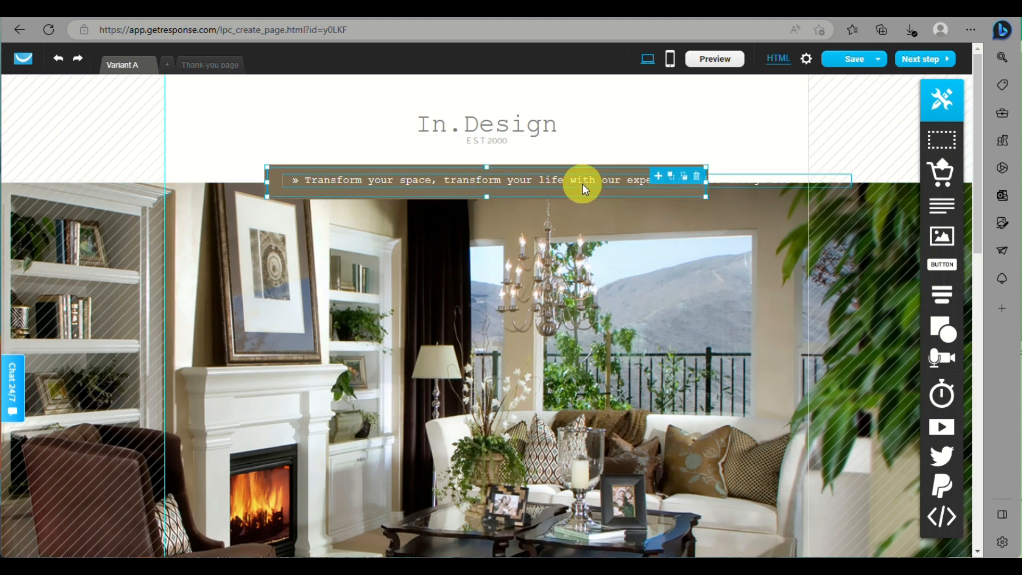
{"action": "left_click_drag", "start_coordinate": [582, 183], "coordinate": [529, 170]}
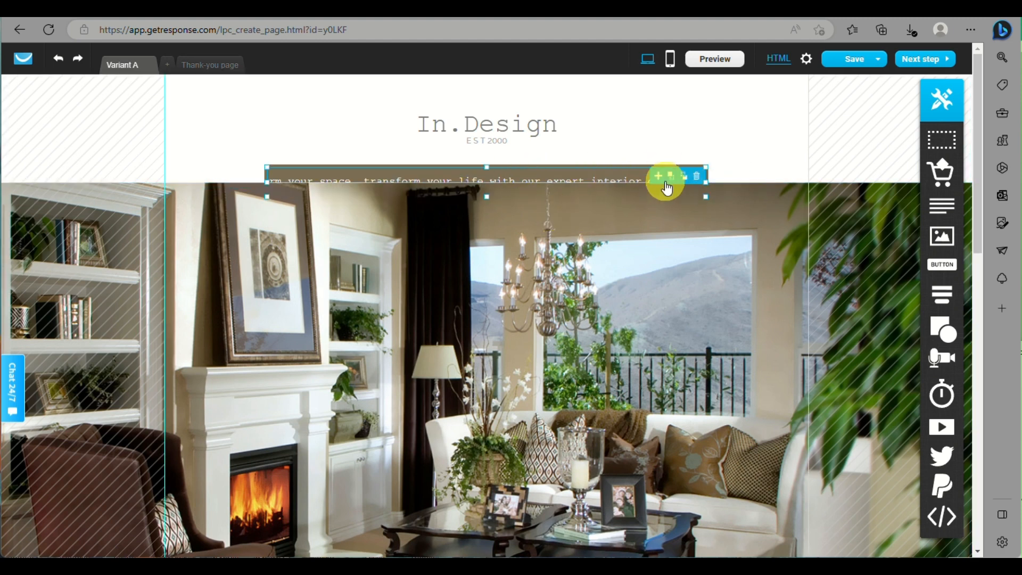
{"action": "left_click_drag", "start_coordinate": [267, 179], "coordinate": [3, 191]}
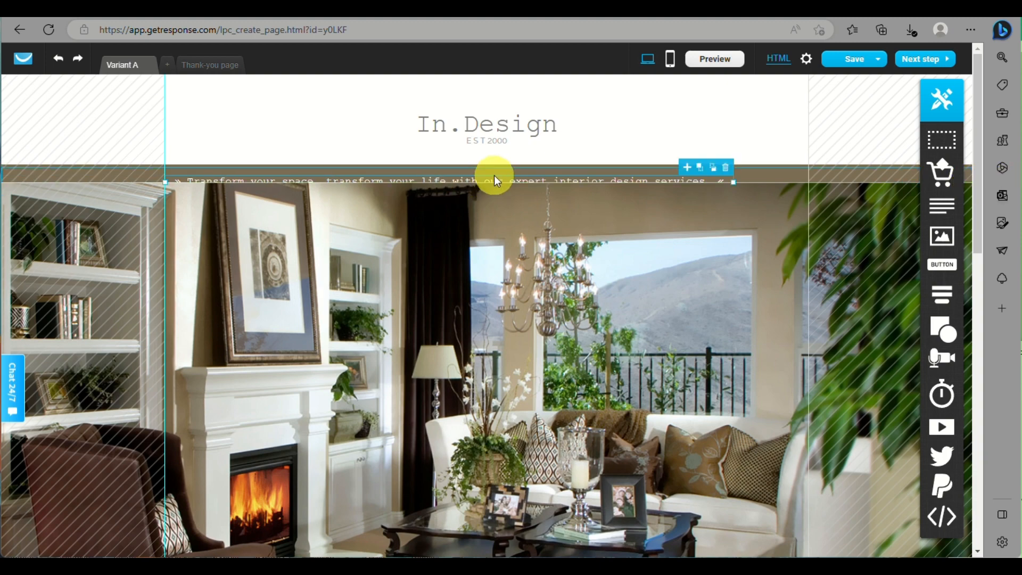
{"action": "left_click", "coordinate": [774, 192]}
{"action": "scroll", "coordinate": [548, 362], "scroll_direction": "down", "scroll_amount": 5}
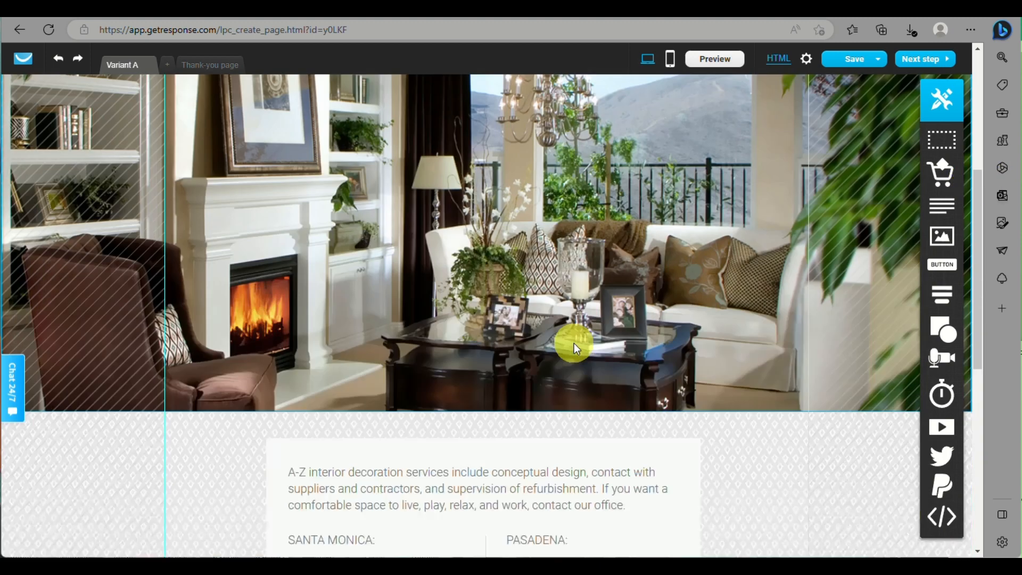
{"action": "scroll", "coordinate": [564, 266], "scroll_direction": "up", "scroll_amount": 5}
{"action": "left_click", "coordinate": [548, 173]}
{"action": "left_click_drag", "start_coordinate": [560, 169], "coordinate": [338, 165]}
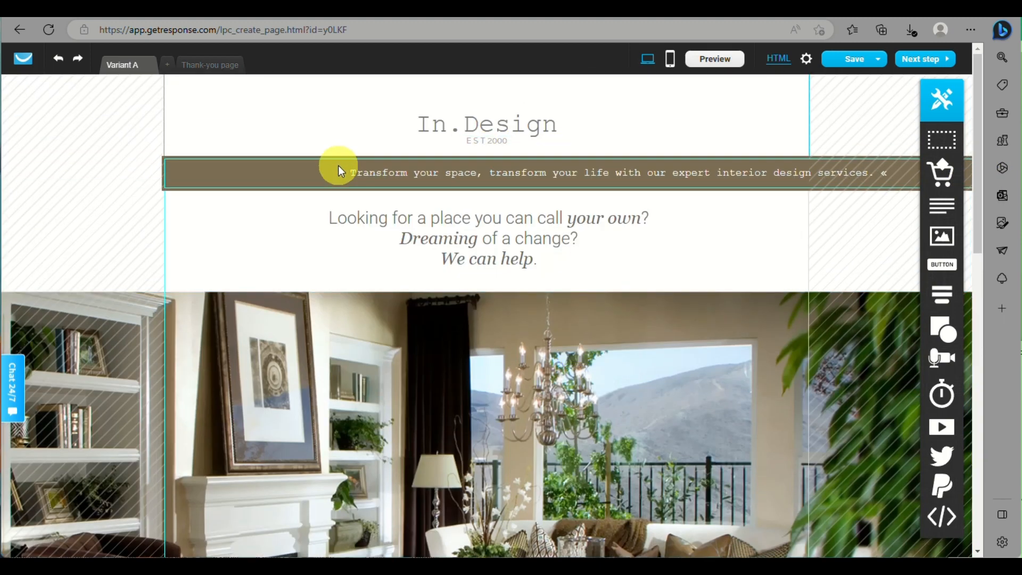
{"action": "scroll", "coordinate": [553, 266], "scroll_direction": "down", "scroll_amount": 2}
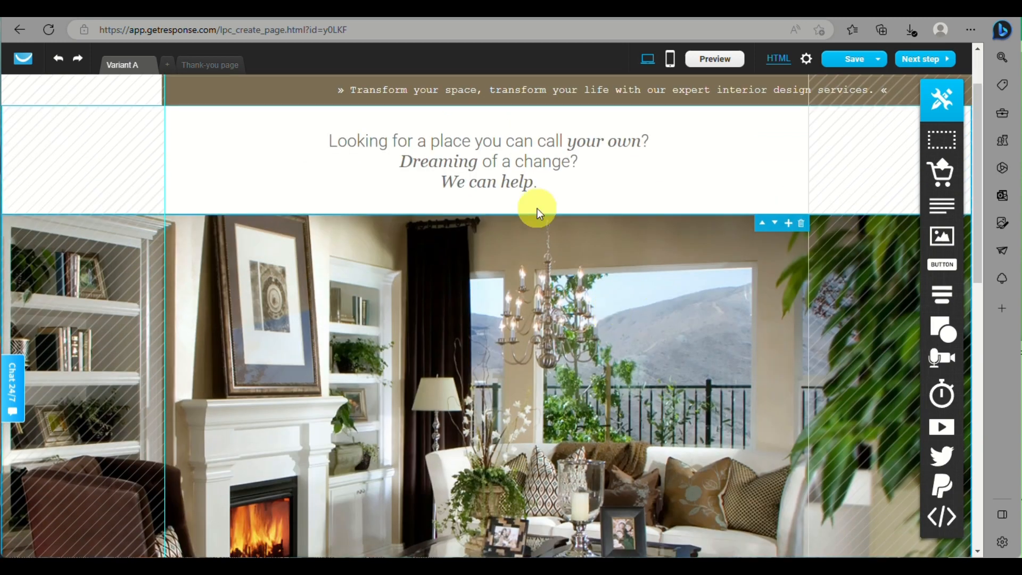
{"action": "scroll", "coordinate": [649, 319], "scroll_direction": "down", "scroll_amount": 6}
{"action": "scroll", "coordinate": [612, 212], "scroll_direction": "up", "scroll_amount": 5}
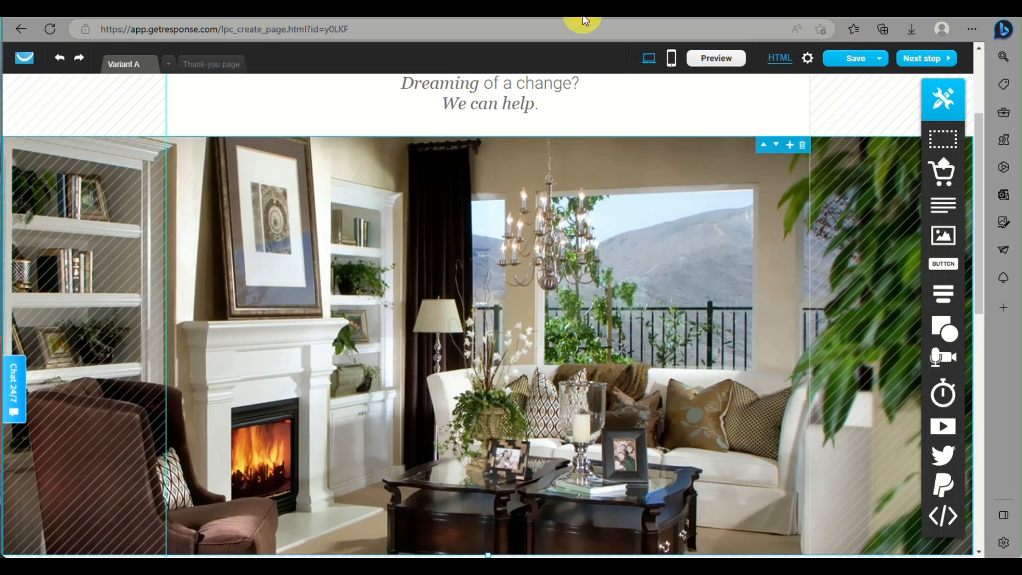
- Open the section's background image library, drop in the downloaded photos and remove the rejected webp files
{"action": "double_click", "coordinate": [524, 303]}
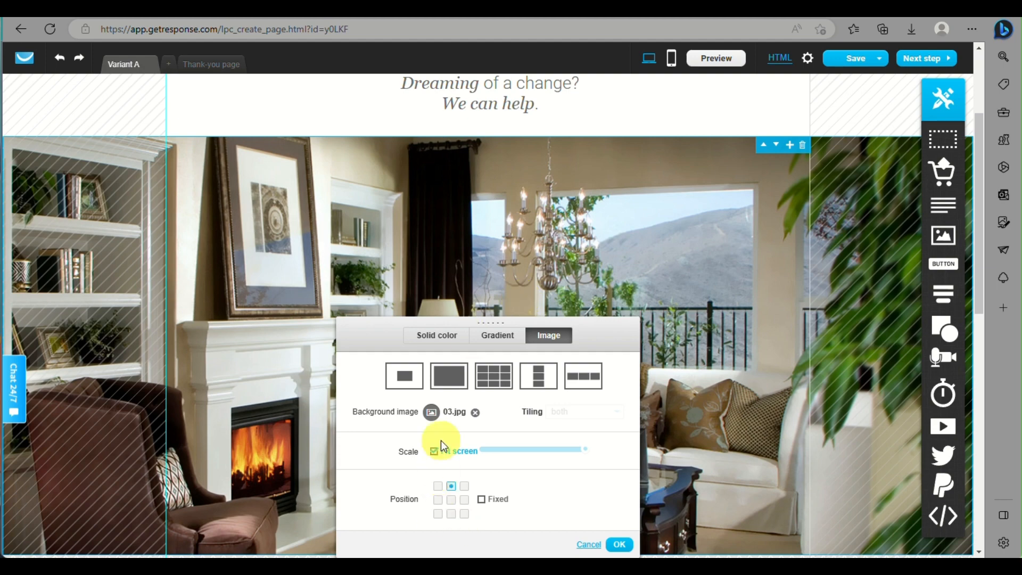
{"action": "left_click", "coordinate": [433, 415]}
{"action": "left_click", "coordinate": [461, 422]}
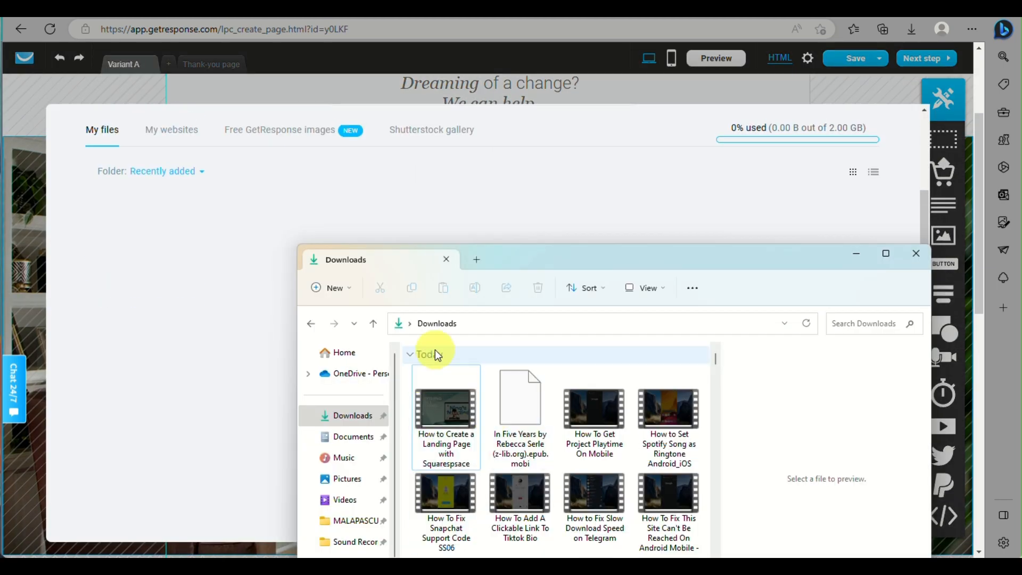
{"action": "left_click_drag", "start_coordinate": [450, 514], "coordinate": [142, 297]}
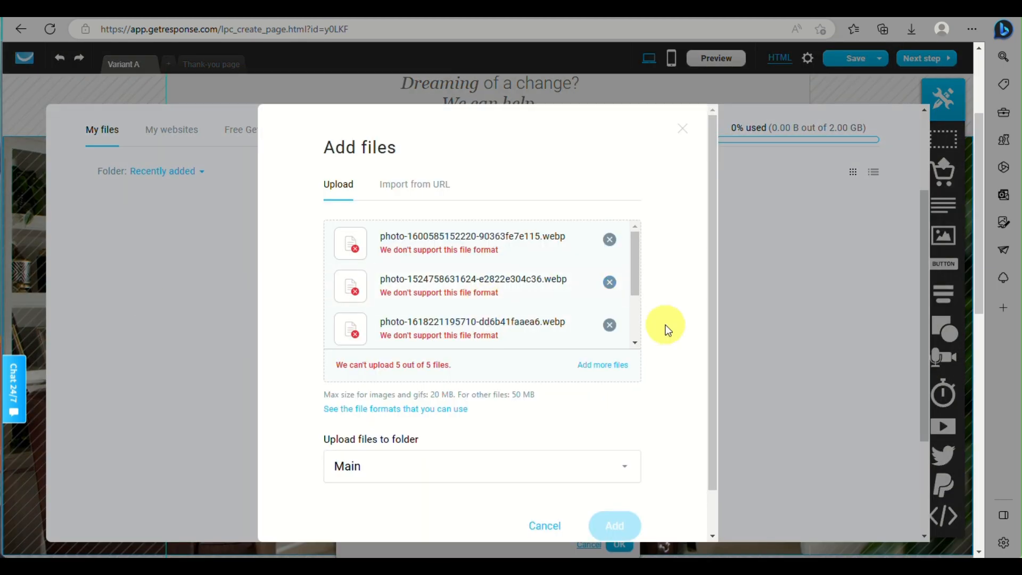
{"action": "scroll", "coordinate": [567, 323], "scroll_direction": "down", "scroll_amount": 2}
{"action": "left_click", "coordinate": [609, 325]}
{"action": "left_click", "coordinate": [609, 282]}
{"action": "left_click", "coordinate": [609, 282]}
{"action": "left_click", "coordinate": [631, 240]}
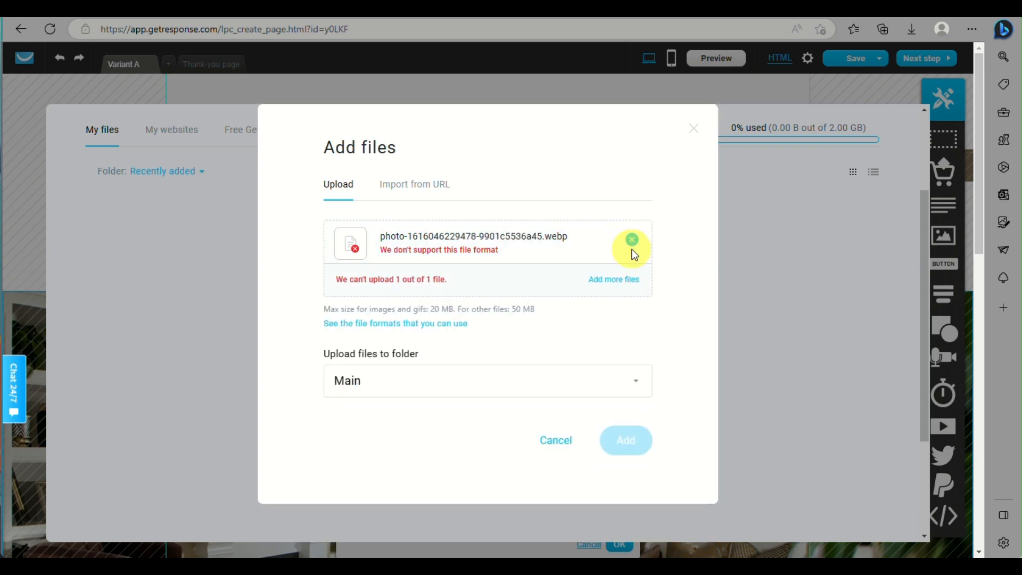
{"action": "left_click", "coordinate": [632, 241]}
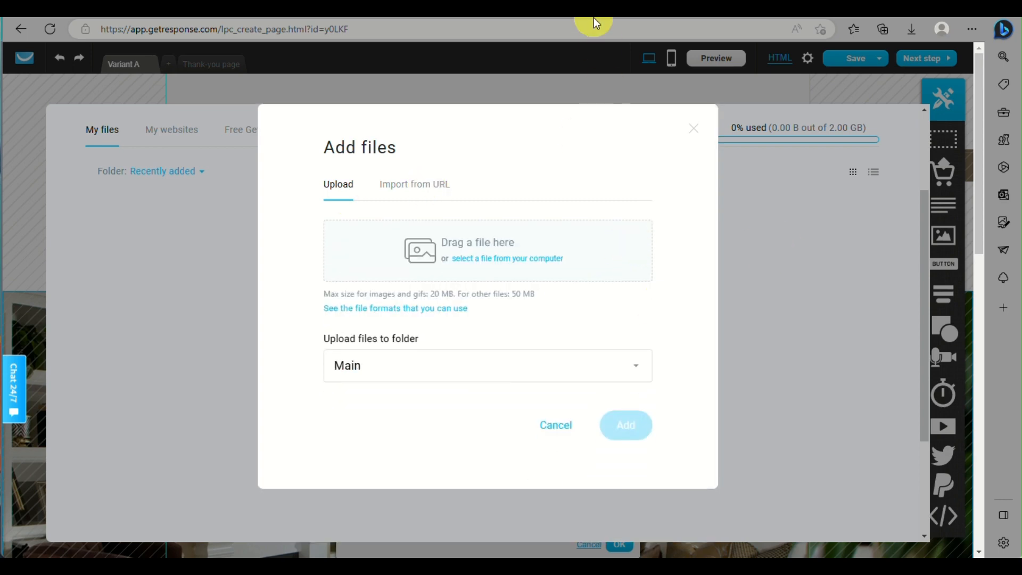
- Upload four JPG interior photos from Downloads to the Main image folder
{"action": "left_click", "coordinate": [468, 259]}
{"action": "left_click", "coordinate": [109, 356]}
{"action": "left_click", "coordinate": [298, 326]}
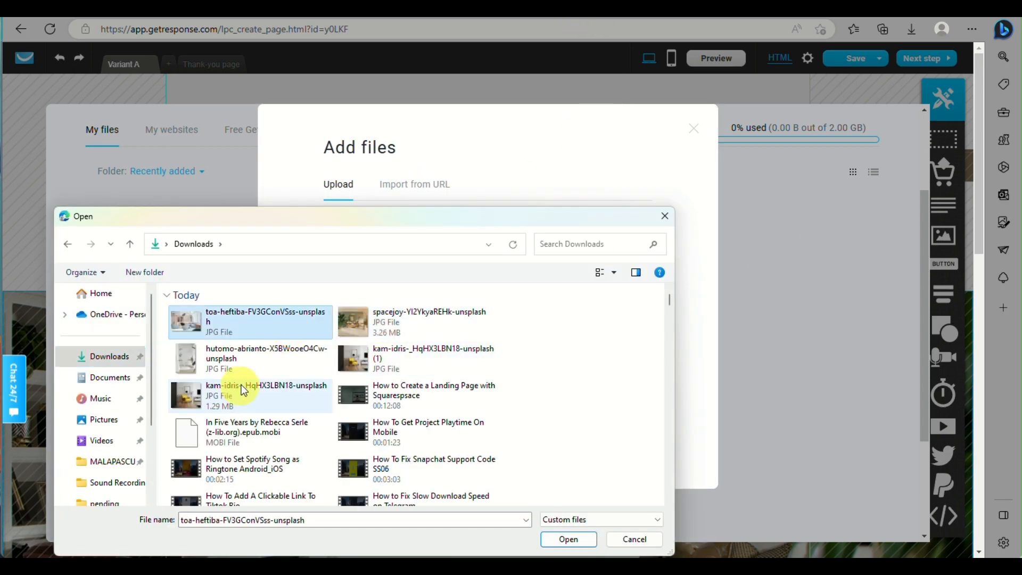
{"action": "left_click", "coordinate": [415, 358], "text": "shift"}
{"action": "left_click", "coordinate": [568, 540]}
{"action": "left_click", "coordinate": [613, 526]}
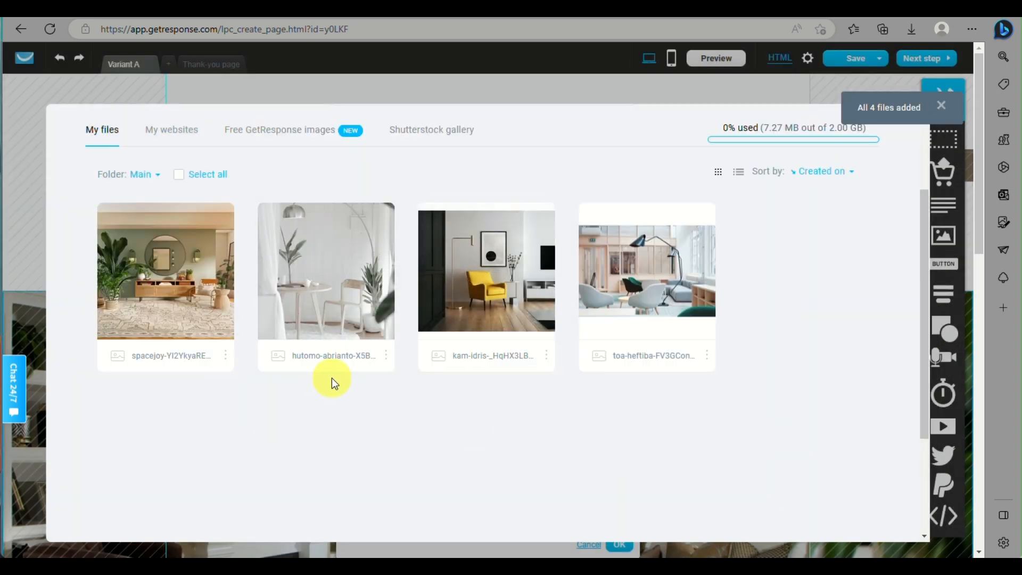
{"action": "mouse_move", "coordinate": [320, 330]}
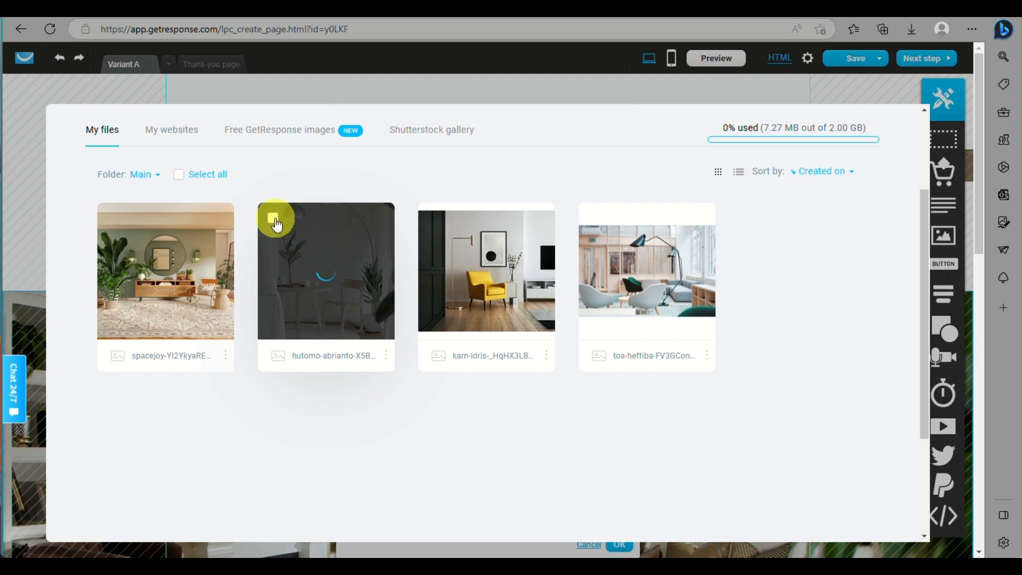
- Try centre and bottom positions for the header background image, ending with it centred
{"action": "scroll", "coordinate": [797, 462], "scroll_direction": "down", "scroll_amount": 6}
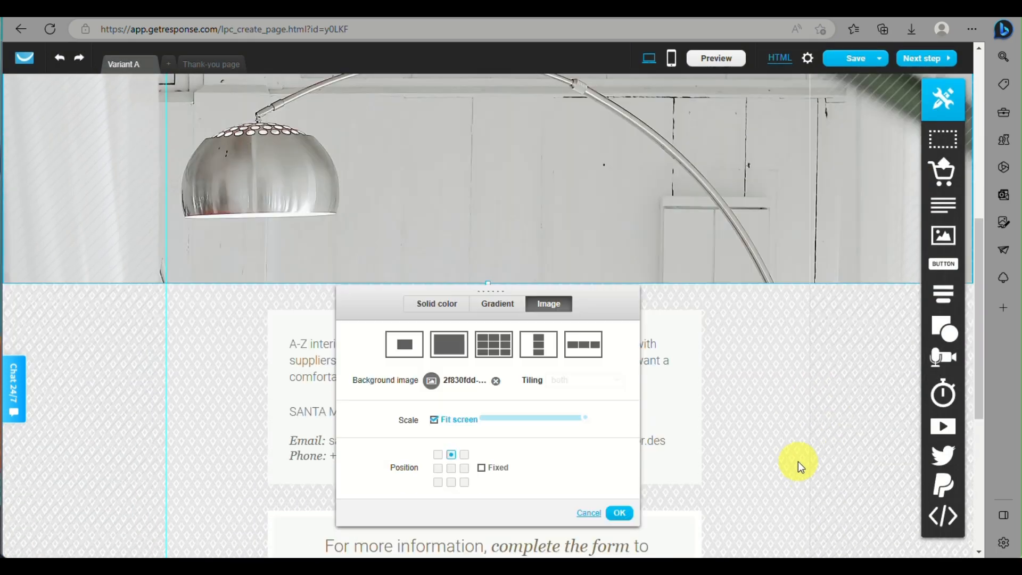
{"action": "scroll", "coordinate": [797, 462], "scroll_direction": "up", "scroll_amount": 6}
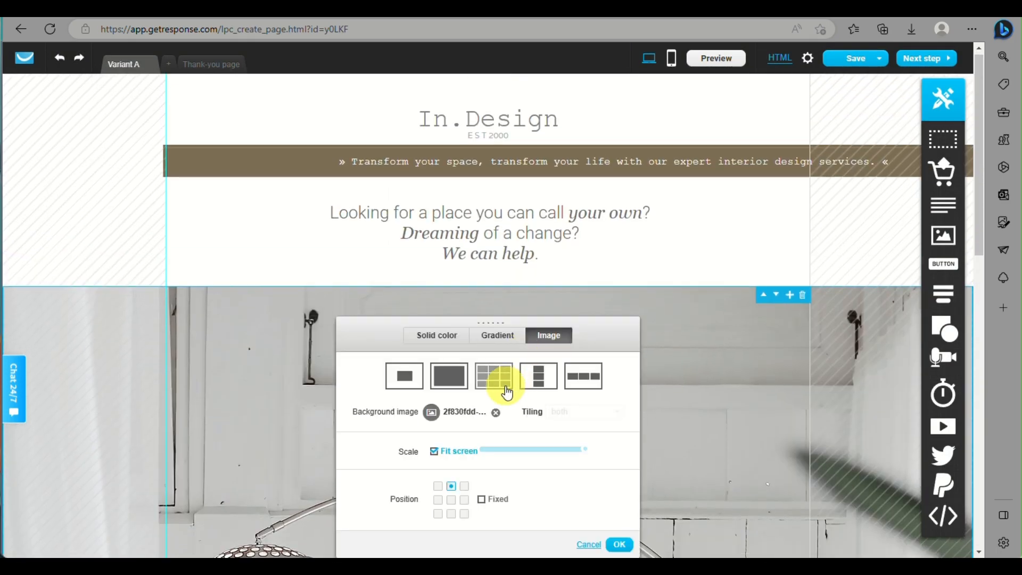
{"action": "scroll", "coordinate": [506, 393], "scroll_direction": "down", "scroll_amount": 3}
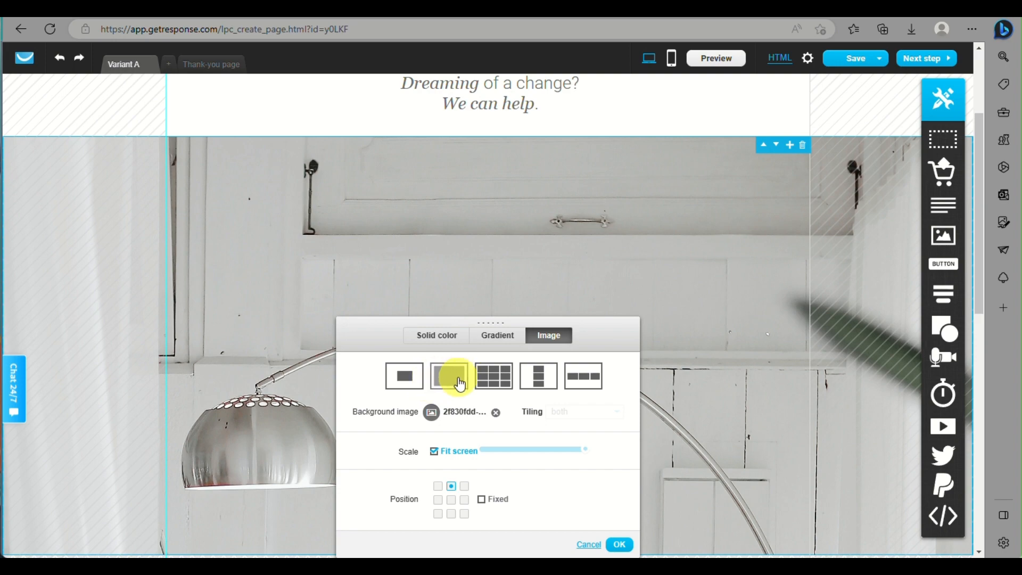
{"action": "left_click", "coordinate": [451, 501]}
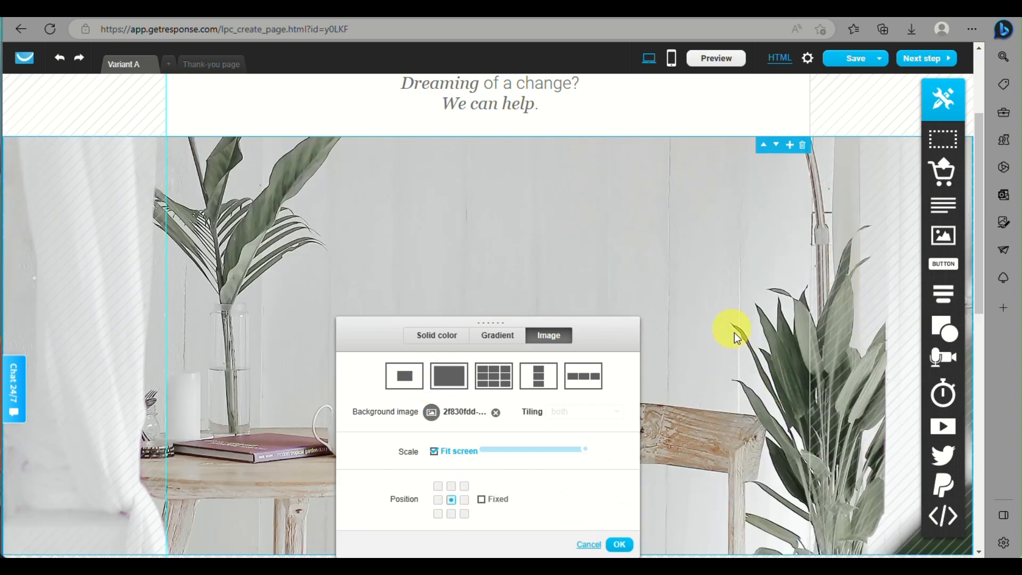
{"action": "scroll", "coordinate": [692, 333], "scroll_direction": "down", "scroll_amount": 3}
{"action": "scroll", "coordinate": [712, 346], "scroll_direction": "up", "scroll_amount": 5}
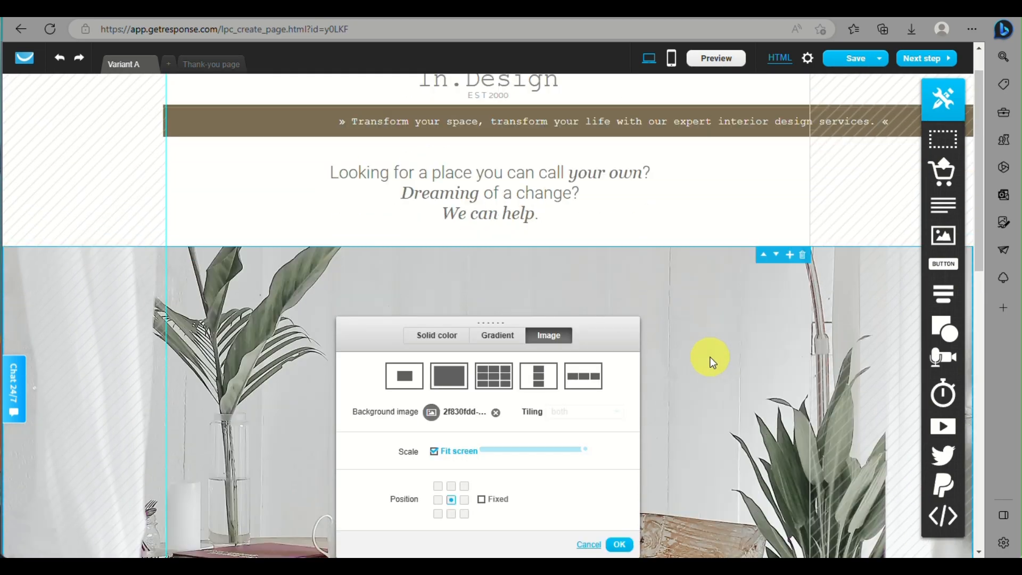
{"action": "scroll", "coordinate": [711, 358], "scroll_direction": "down", "scroll_amount": 5}
{"action": "scroll", "coordinate": [473, 462], "scroll_direction": "down", "scroll_amount": 5}
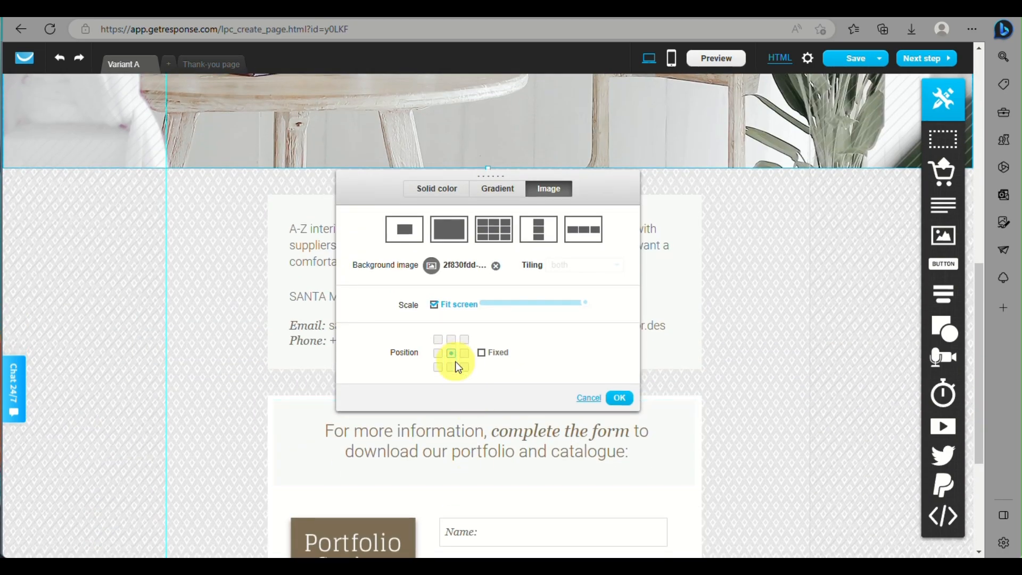
{"action": "left_click", "coordinate": [452, 366]}
{"action": "scroll", "coordinate": [775, 417], "scroll_direction": "up", "scroll_amount": 5}
{"action": "scroll", "coordinate": [745, 407], "scroll_direction": "down", "scroll_amount": 4}
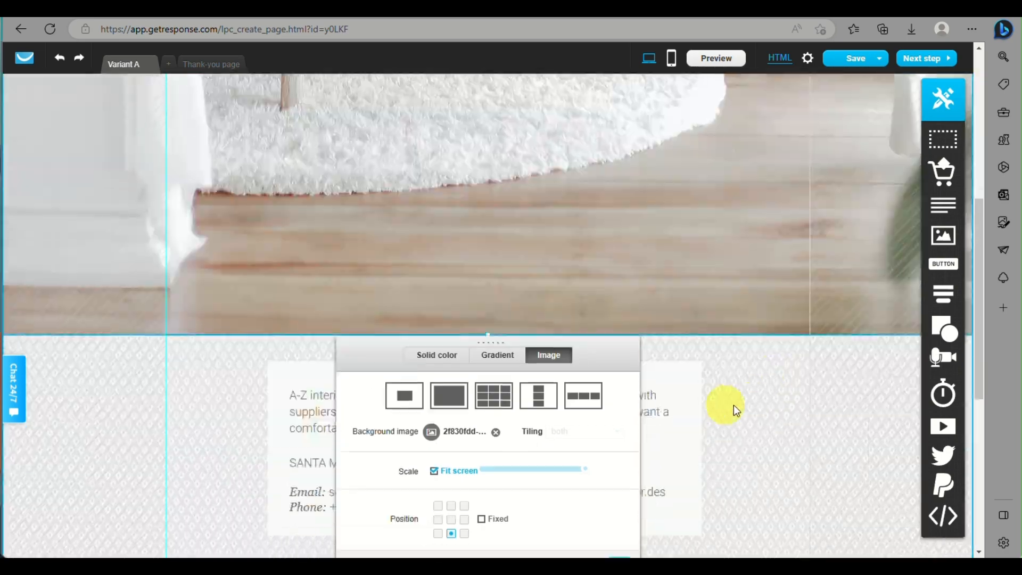
{"action": "scroll", "coordinate": [463, 404], "scroll_direction": "down", "scroll_amount": 4}
{"action": "left_click", "coordinate": [451, 354]}
{"action": "scroll", "coordinate": [821, 384], "scroll_direction": "up", "scroll_amount": 1}
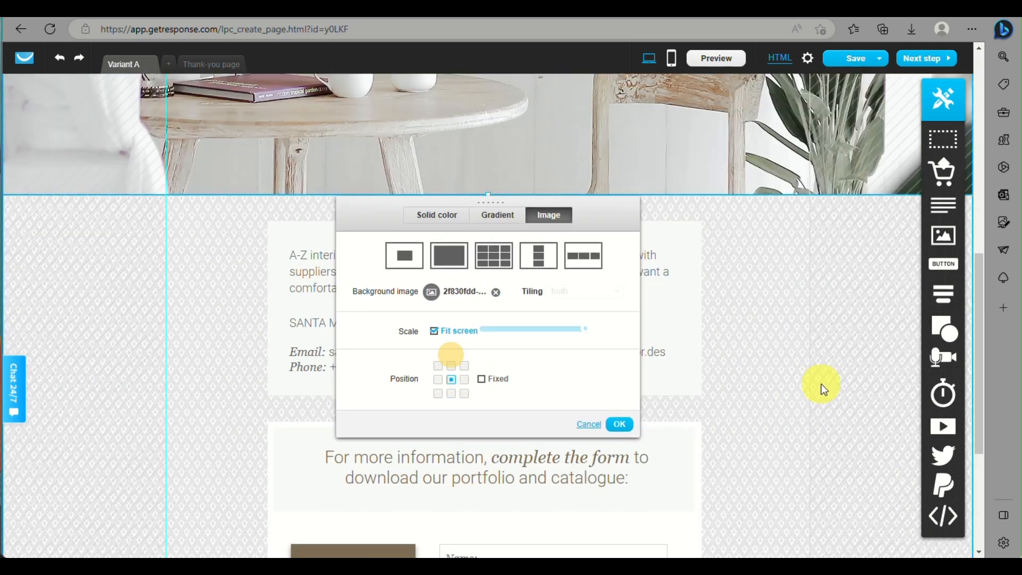
{"action": "scroll", "coordinate": [821, 384], "scroll_direction": "up", "scroll_amount": 5}
{"action": "scroll", "coordinate": [818, 385], "scroll_direction": "down", "scroll_amount": 2}
{"action": "scroll", "coordinate": [761, 373], "scroll_direction": "down", "scroll_amount": 4}
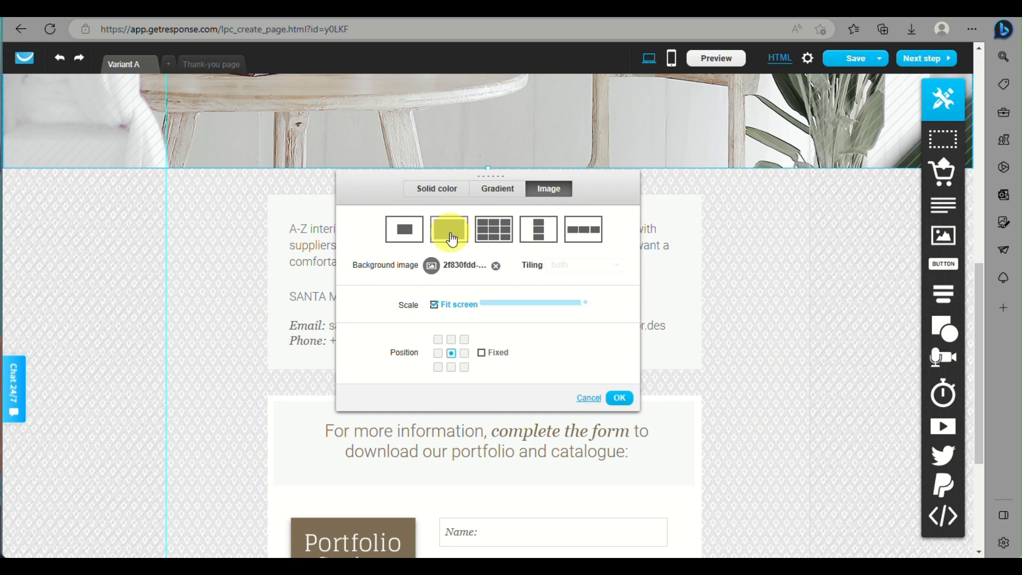
- Try the no-repeat and tiling options, then set the header photo to fit screen and confirm
{"action": "left_click", "coordinate": [402, 229]}
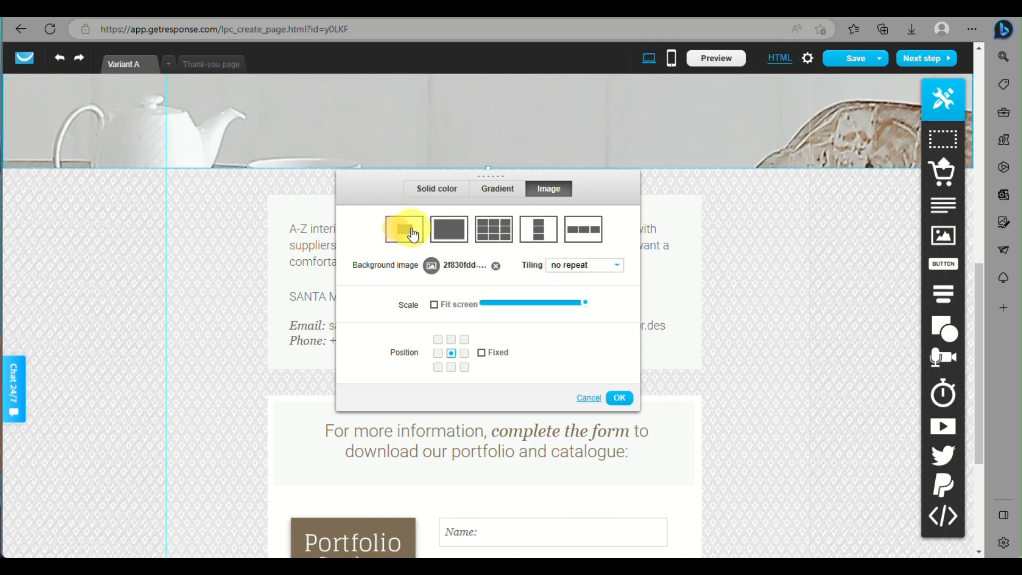
{"action": "left_click", "coordinate": [465, 234]}
{"action": "left_click", "coordinate": [494, 230]}
{"action": "scroll", "coordinate": [787, 365], "scroll_direction": "up", "scroll_amount": 5}
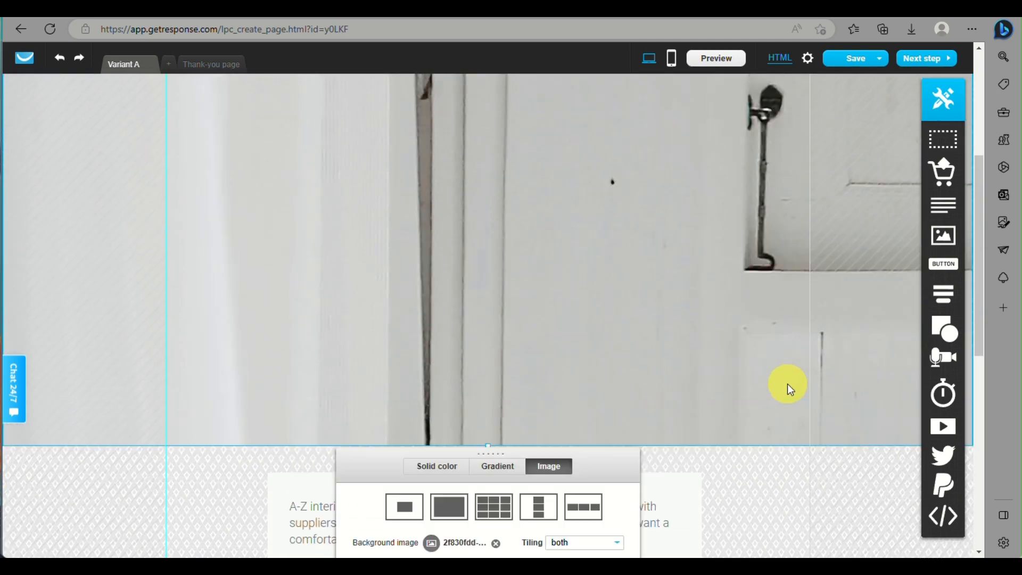
{"action": "scroll", "coordinate": [787, 384], "scroll_direction": "down", "scroll_amount": 3}
{"action": "scroll", "coordinate": [713, 386], "scroll_direction": "down", "scroll_amount": 1}
{"action": "left_click", "coordinate": [547, 318]}
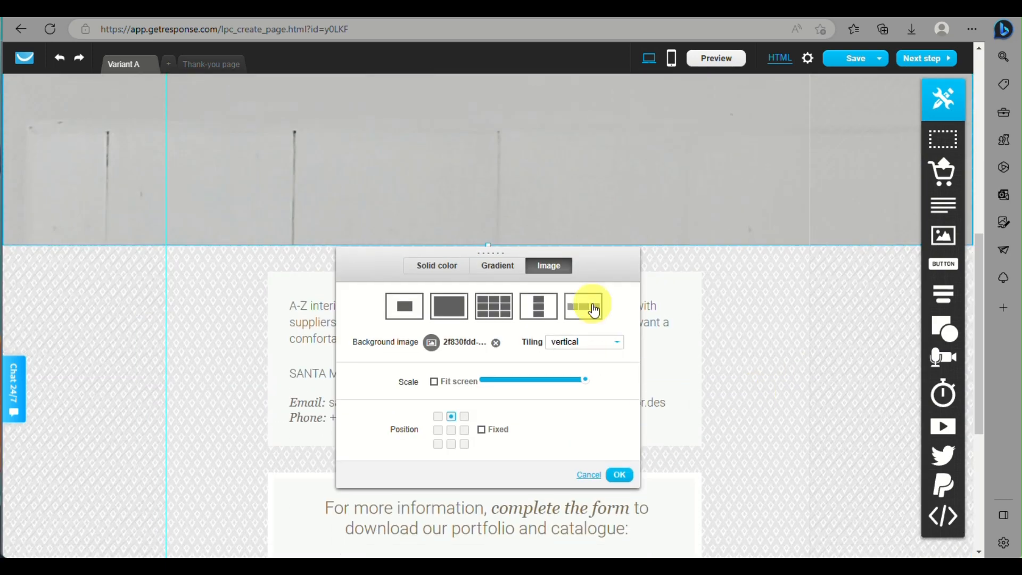
{"action": "left_click", "coordinate": [589, 303]}
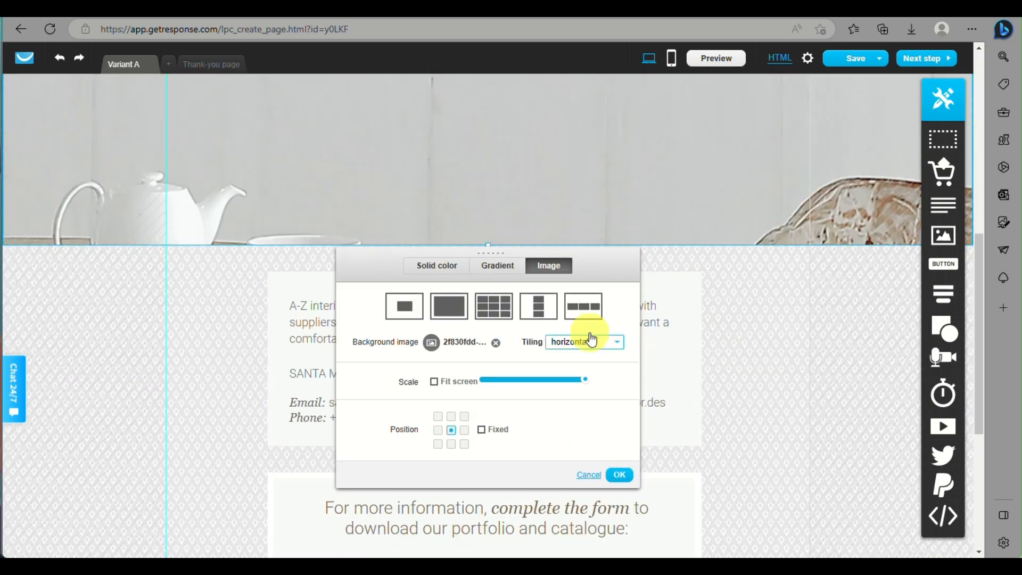
{"action": "left_click", "coordinate": [544, 306]}
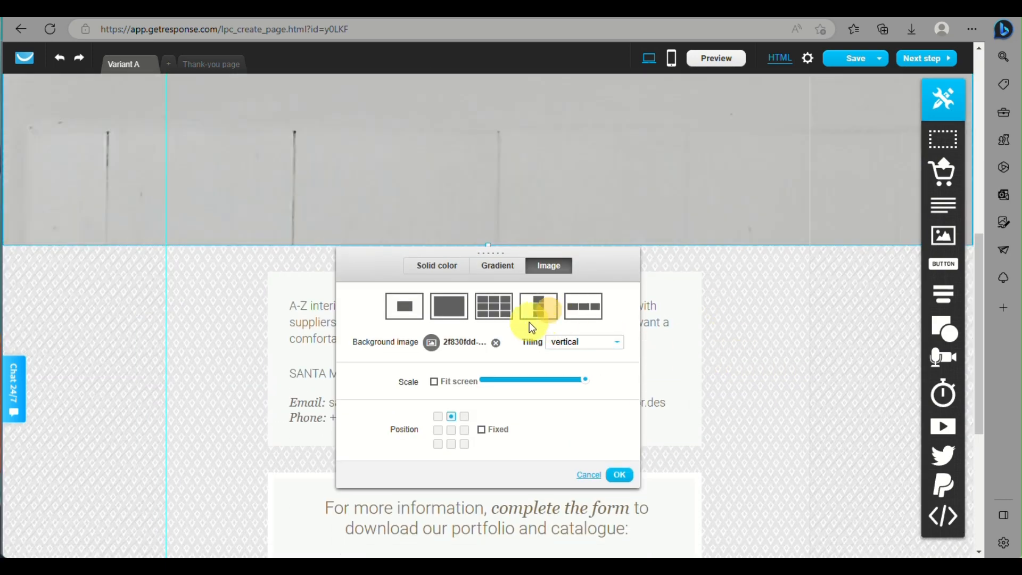
{"action": "left_click", "coordinate": [452, 430]}
{"action": "left_click", "coordinate": [449, 308]}
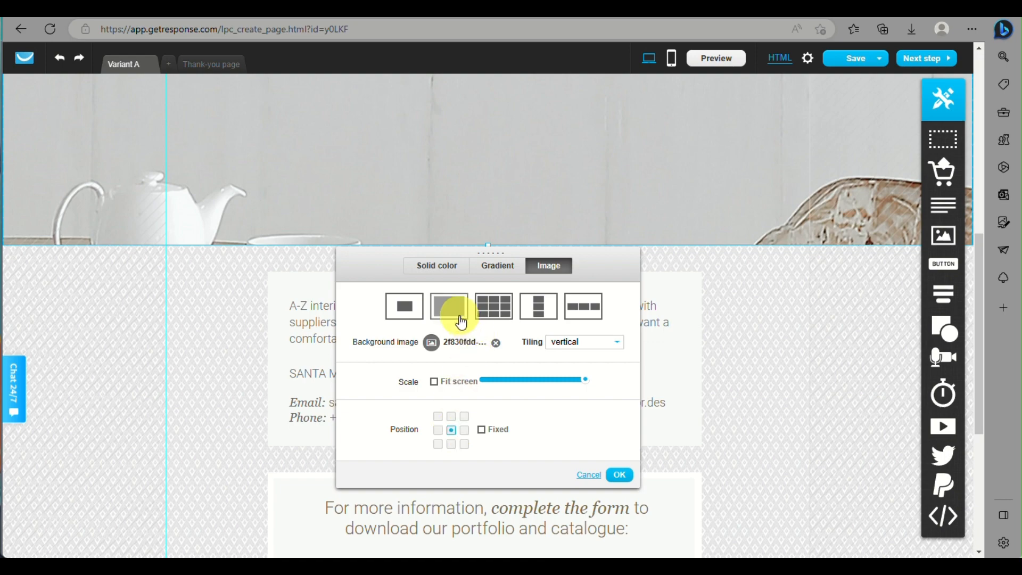
{"action": "scroll", "coordinate": [448, 350], "scroll_direction": "up", "scroll_amount": 5}
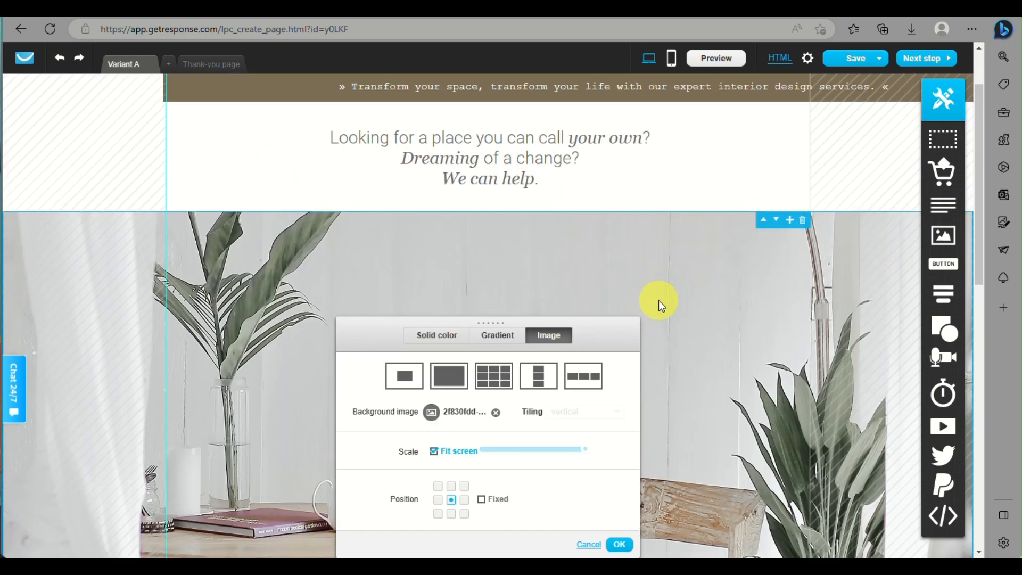
{"action": "scroll", "coordinate": [659, 282], "scroll_direction": "down", "scroll_amount": 10}
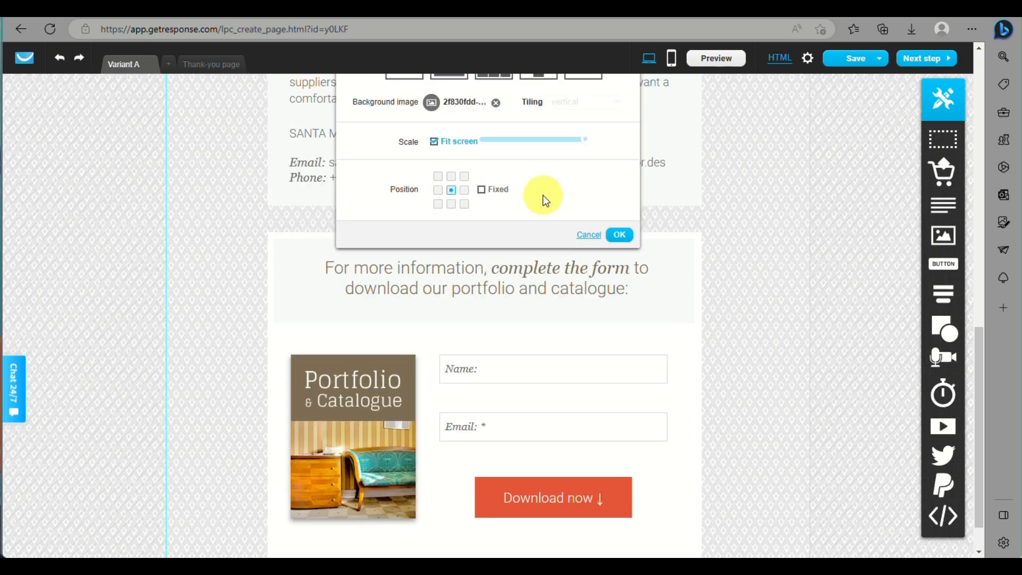
{"action": "scroll", "coordinate": [544, 199], "scroll_direction": "up", "scroll_amount": 2}
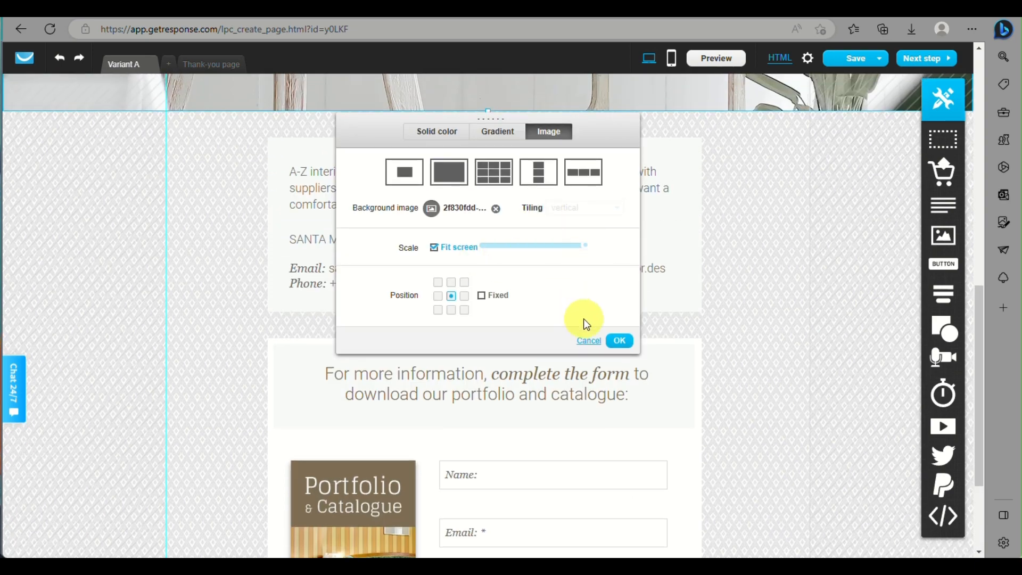
{"action": "left_click", "coordinate": [619, 341]}
{"action": "scroll", "coordinate": [719, 346], "scroll_direction": "up", "scroll_amount": 5}
{"action": "scroll", "coordinate": [745, 362], "scroll_direction": "down", "scroll_amount": 4}
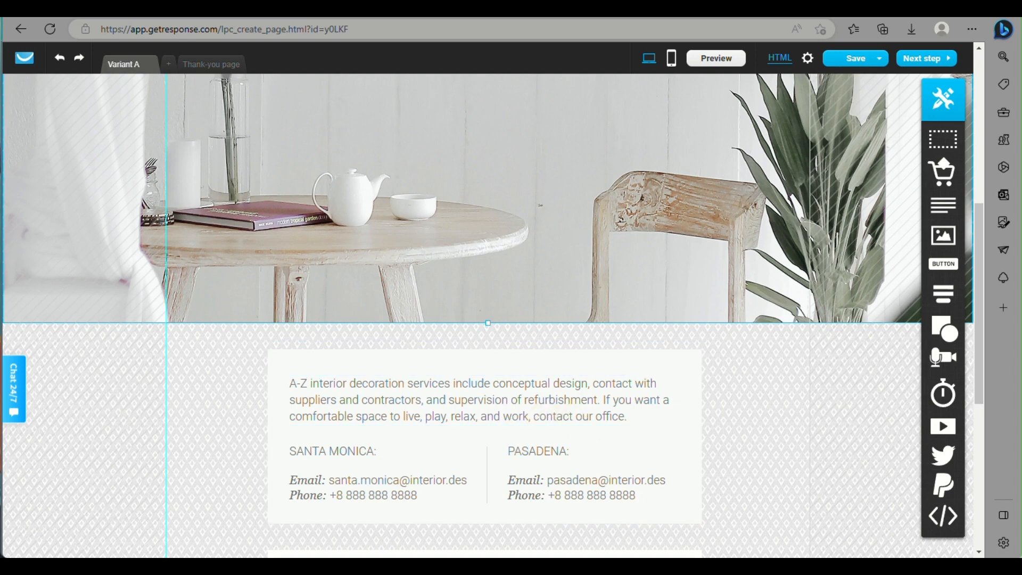
- Replace the description paragraph with the pasted services text and shrink its font to 11
{"action": "left_click_drag", "start_coordinate": [292, 377], "coordinate": [357, 379]}
{"action": "left_click", "coordinate": [356, 379]}
{"action": "double_click", "coordinate": [365, 392]}
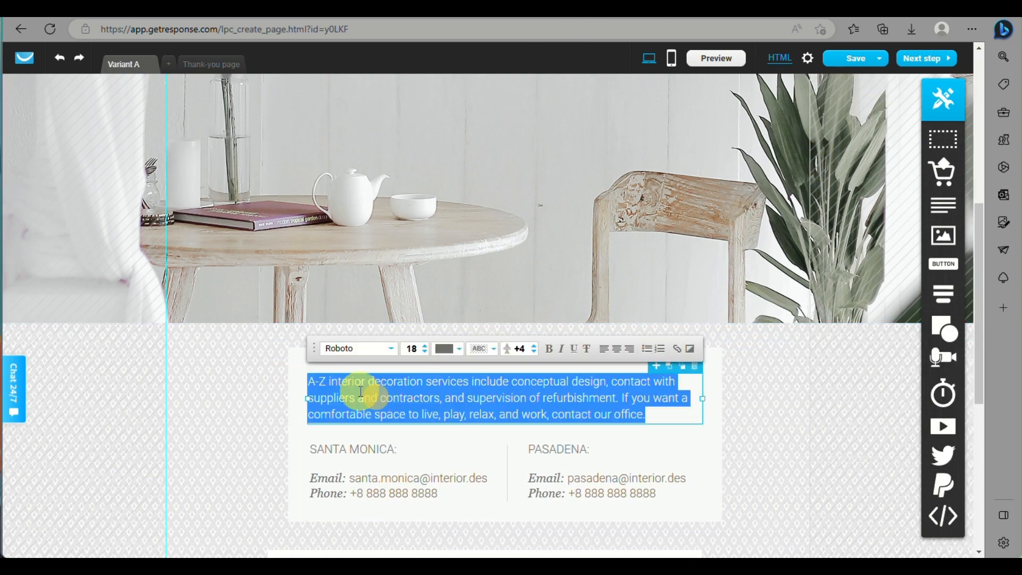
{"action": "type", "text": "Our team of experienced designers will work with you to create a customized design plan that perfectly fits your needs, budget, and vision. We offer a wide range of services, including space planning, color consultations, furniture selection, lighting design, and more. We take the time to understand your preferences and requirements, and we use our expertise and creativity to transform your space into a functional, comfortable, and aesthetically pleasing environment. From concept to completion, we'll handle all the details, ensuring that your project is completed on time and within budget. Whether you're looking to update a single room or your entire home or office, our interior design services will help you achieve the look and feel you desire."}
{"action": "left_click", "coordinate": [425, 352]}
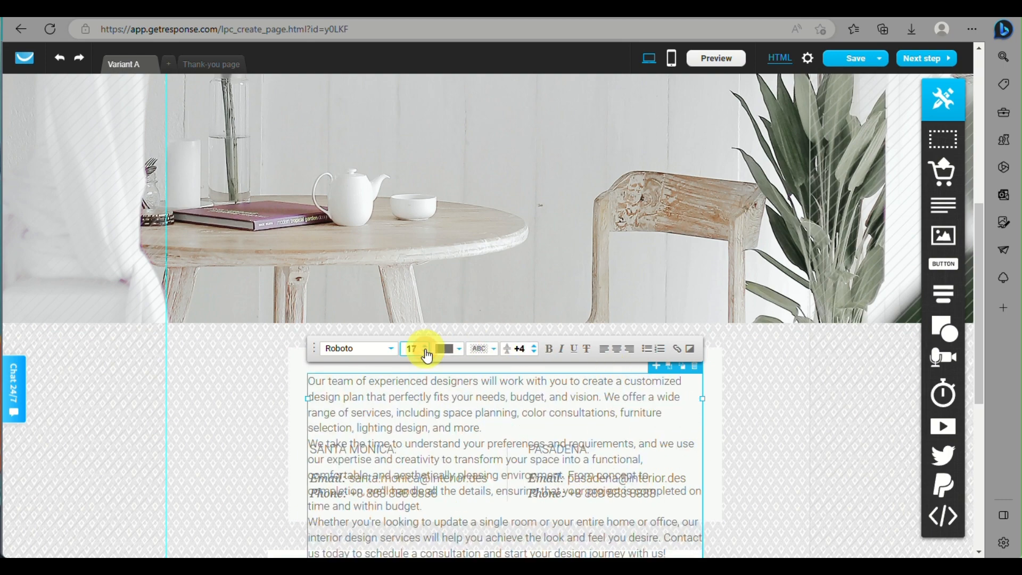
{"action": "left_click", "coordinate": [424, 351]}
{"action": "left_click", "coordinate": [424, 352]}
{"action": "left_click", "coordinate": [424, 352]}
{"action": "left_click", "coordinate": [424, 352]}
{"action": "left_click", "coordinate": [424, 352]}
{"action": "left_click", "coordinate": [424, 352]}
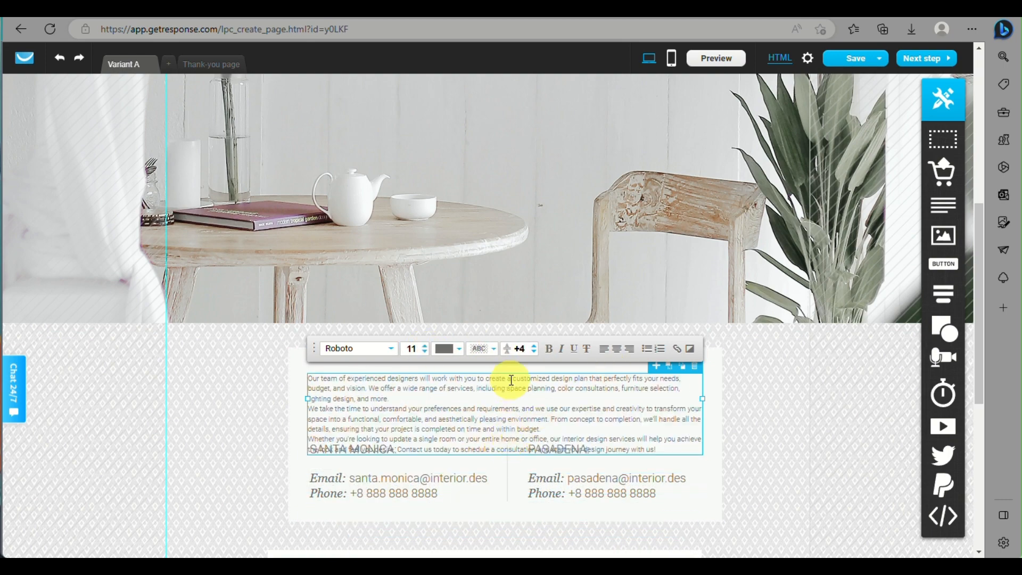
- Drag the Santa Monica contact block and nearby elements to new positions
{"action": "left_click", "coordinate": [372, 487]}
{"action": "left_click_drag", "start_coordinate": [459, 494], "coordinate": [459, 498]}
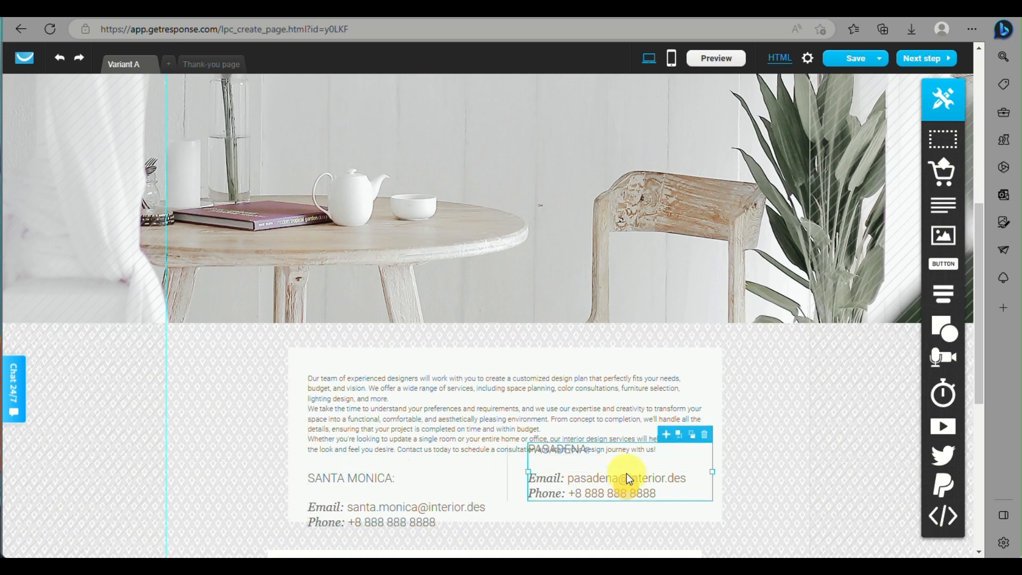
{"action": "left_click_drag", "start_coordinate": [632, 463], "coordinate": [630, 483]}
{"action": "scroll", "coordinate": [617, 463], "scroll_direction": "down", "scroll_amount": 4}
{"action": "left_click_drag", "start_coordinate": [607, 272], "coordinate": [608, 317]}
{"action": "left_click_drag", "start_coordinate": [347, 284], "coordinate": [351, 351]}
{"action": "scroll", "coordinate": [745, 442], "scroll_direction": "up", "scroll_amount": 2}
{"action": "scroll", "coordinate": [744, 446], "scroll_direction": "up", "scroll_amount": 2}
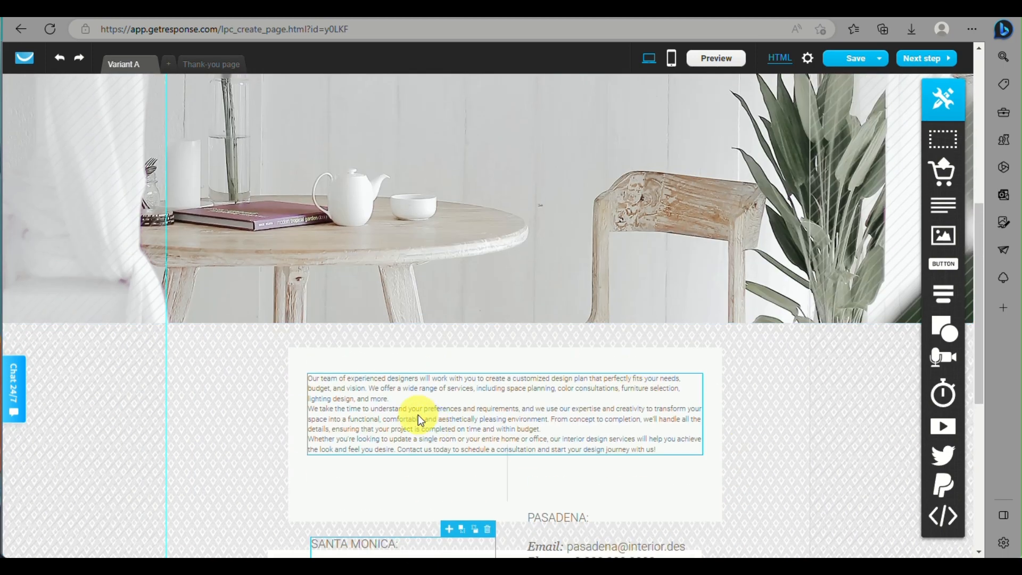
- Adjust the description font size (13, then 12) and add blank lines between its three paragraphs
{"action": "left_click", "coordinate": [417, 414]}
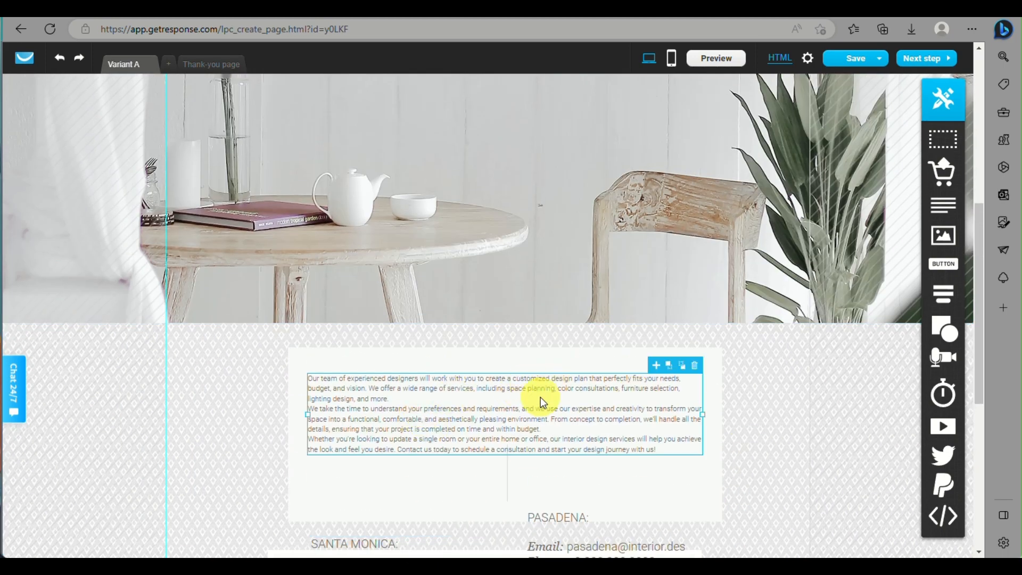
{"action": "triple_click", "coordinate": [429, 414]}
{"action": "key", "text": "ctrl+a"}
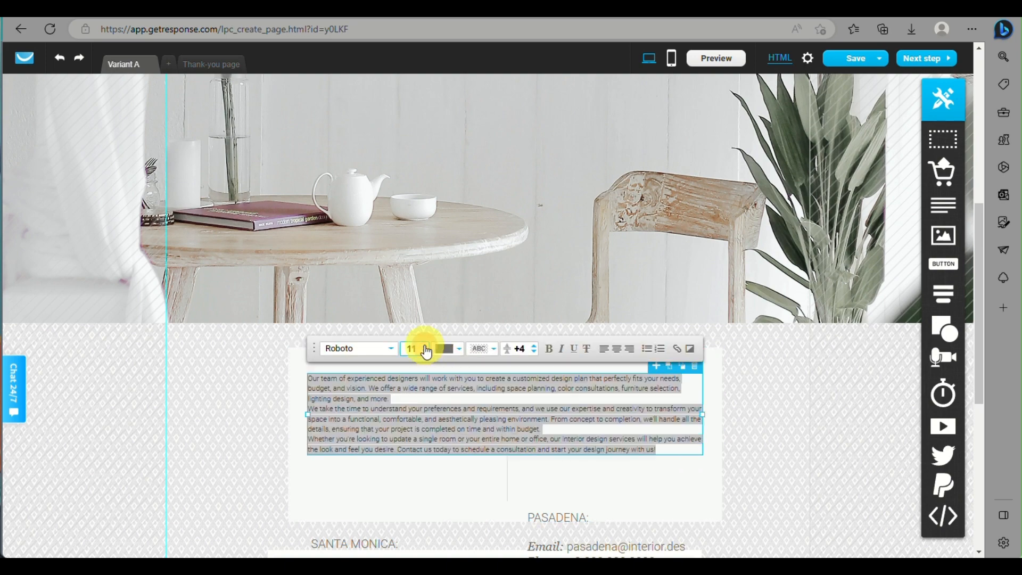
{"action": "left_click", "coordinate": [424, 346]}
{"action": "left_click", "coordinate": [425, 346]}
{"action": "scroll", "coordinate": [548, 253], "scroll_direction": "down", "scroll_amount": 3}
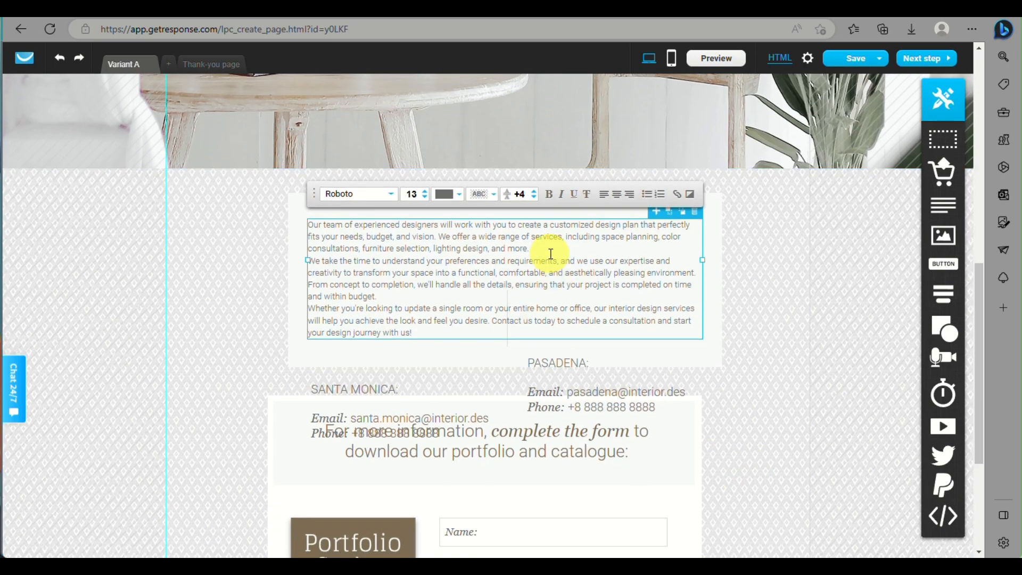
{"action": "left_click", "coordinate": [547, 253]}
{"action": "key", "text": "Return"}
{"action": "key", "text": "Return"}
{"action": "left_click", "coordinate": [399, 319]}
{"action": "key", "text": "Return"}
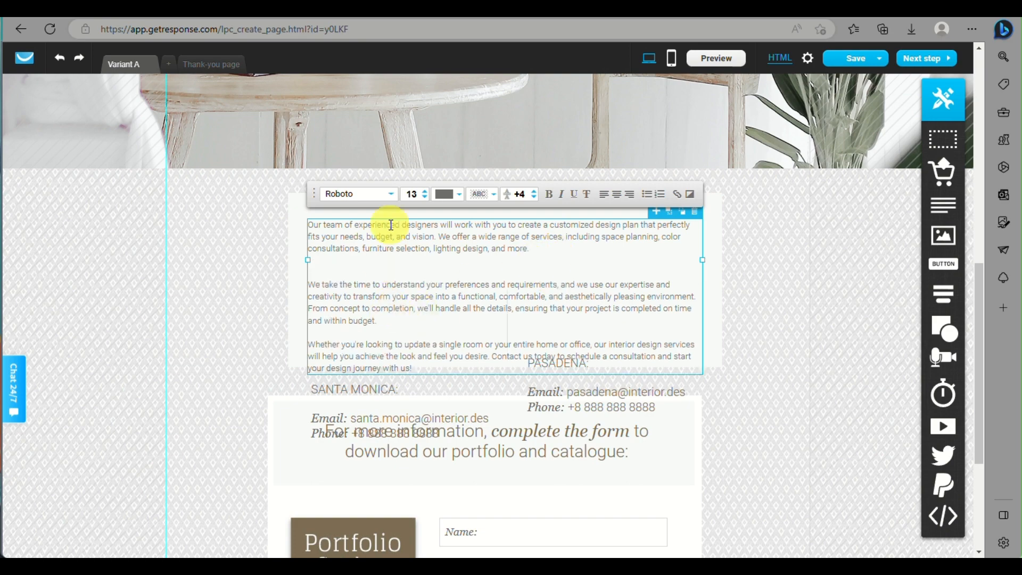
{"action": "left_click", "coordinate": [424, 197]}
{"action": "left_click", "coordinate": [744, 282]}
- Nudge the description box up, delete the Santa Monica contact box and reposition Pasadena's
{"action": "left_click", "coordinate": [366, 265]}
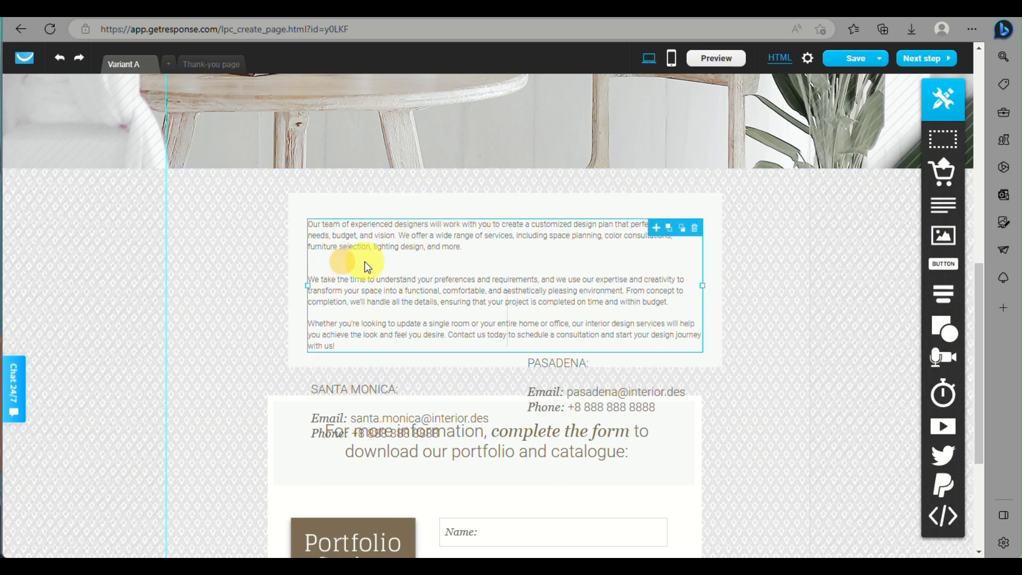
{"action": "left_click_drag", "start_coordinate": [473, 218], "coordinate": [474, 213]}
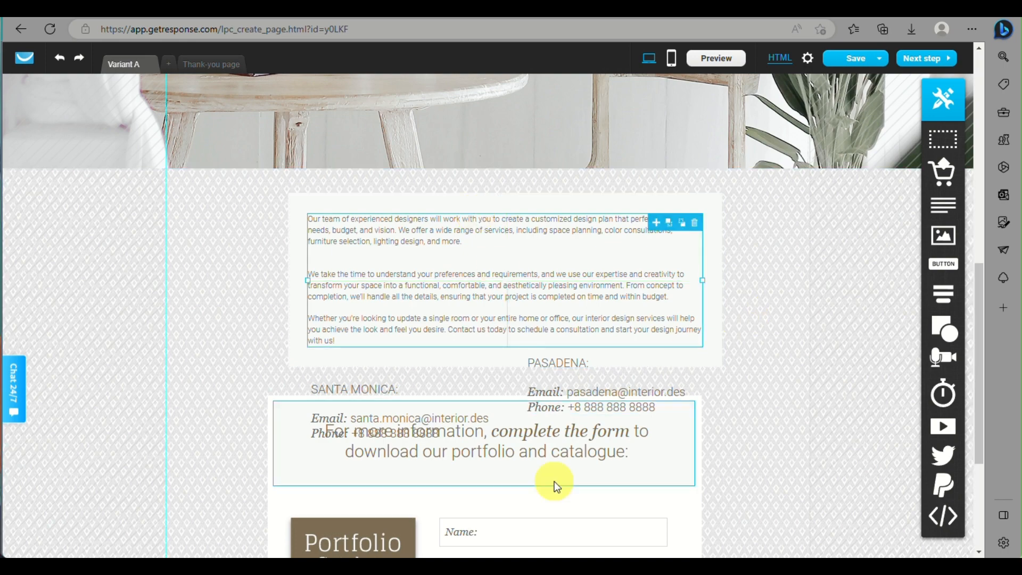
{"action": "left_click", "coordinate": [591, 395]}
{"action": "left_click_drag", "start_coordinate": [591, 395], "coordinate": [803, 407]}
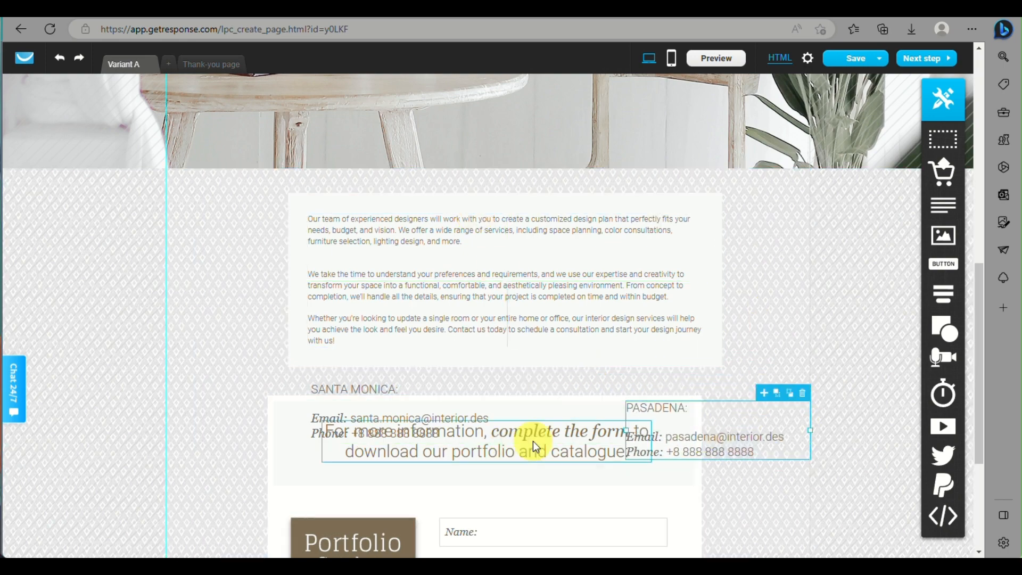
{"action": "left_click", "coordinate": [365, 395]}
{"action": "left_click", "coordinate": [487, 376]}
{"action": "left_click_drag", "start_coordinate": [670, 415], "coordinate": [452, 349]}
- Move the form section down, place the Pasadena box below the description and centre its text
{"action": "scroll", "coordinate": [620, 417], "scroll_direction": "down", "scroll_amount": 4}
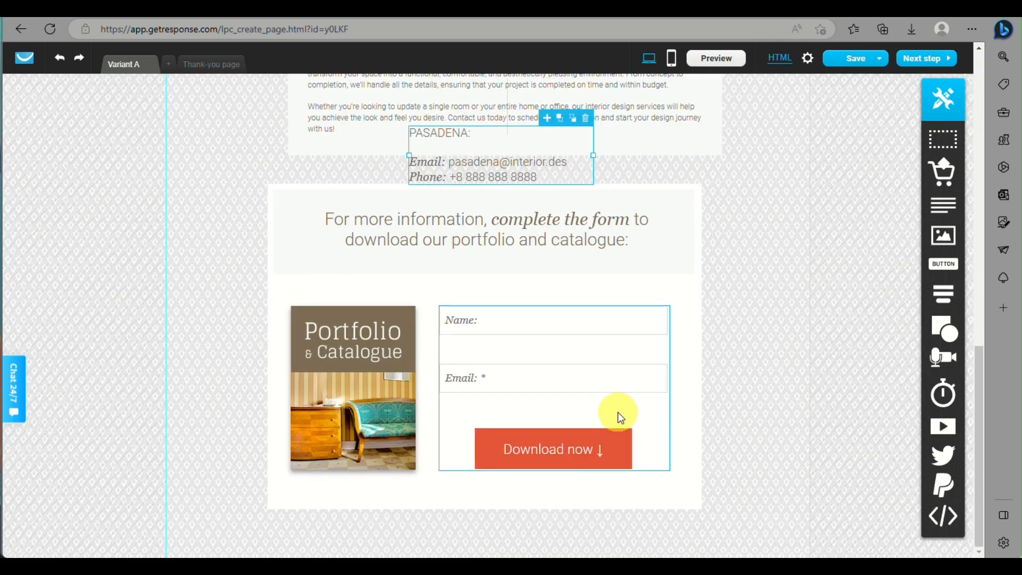
{"action": "left_click", "coordinate": [620, 187]}
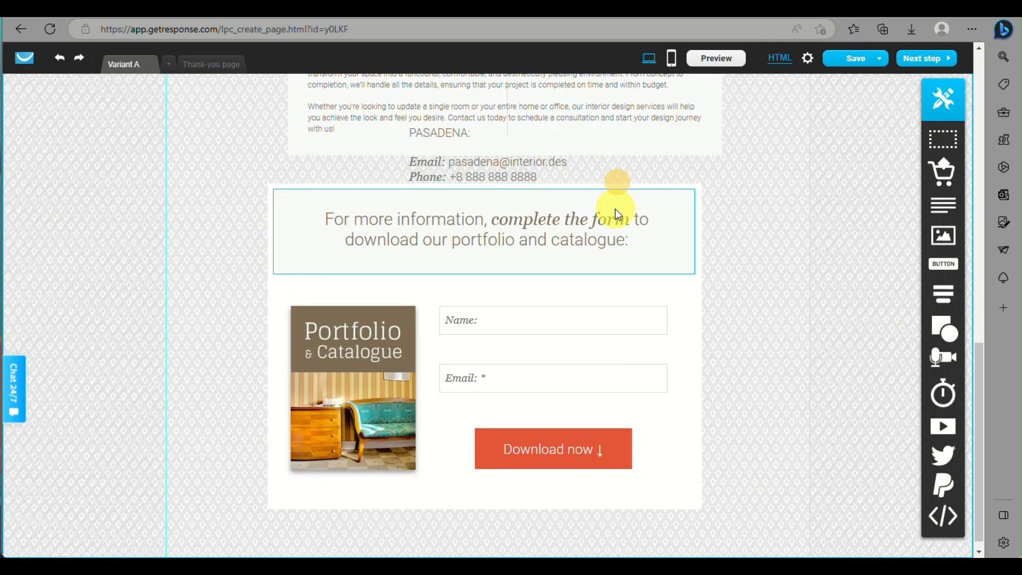
{"action": "left_click", "coordinate": [293, 185]}
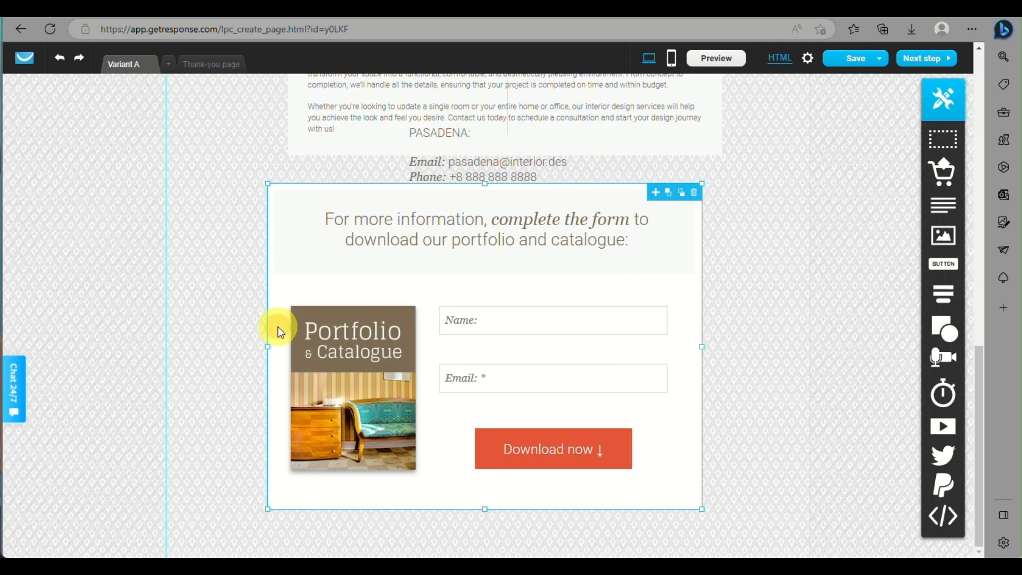
{"action": "left_click_drag", "start_coordinate": [278, 327], "coordinate": [298, 414]}
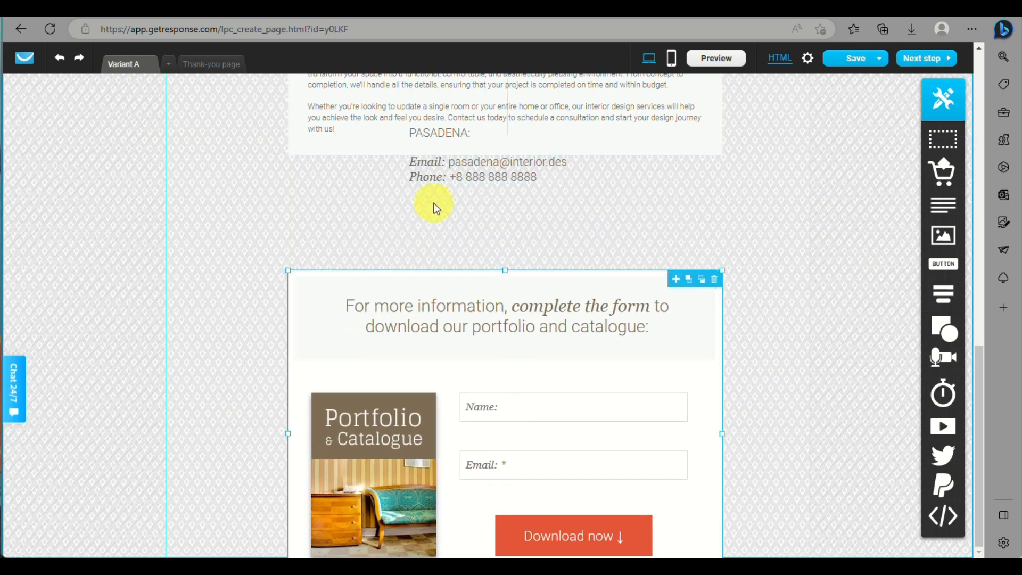
{"action": "left_click_drag", "start_coordinate": [433, 203], "coordinate": [462, 228]}
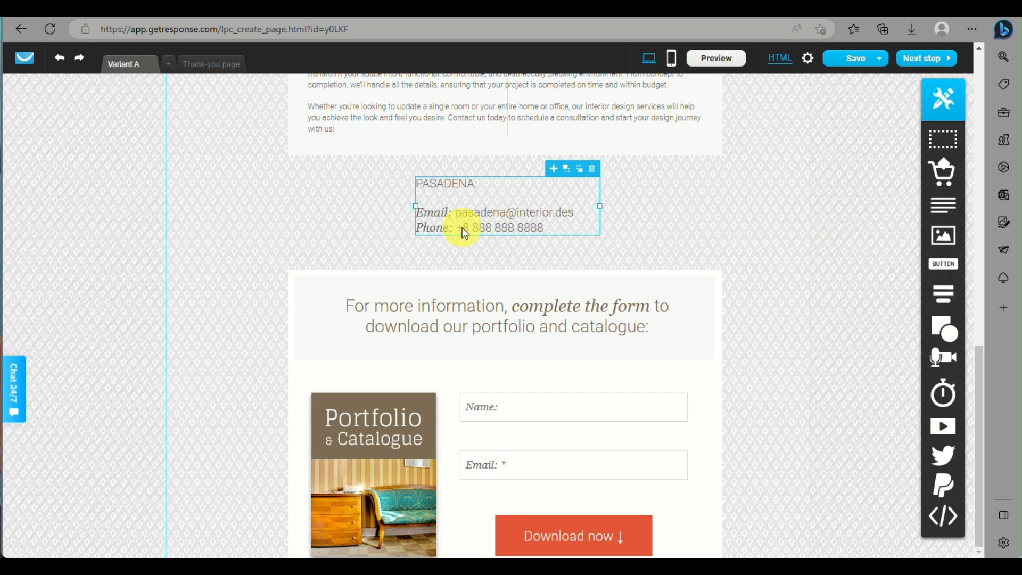
{"action": "double_click", "coordinate": [444, 192]}
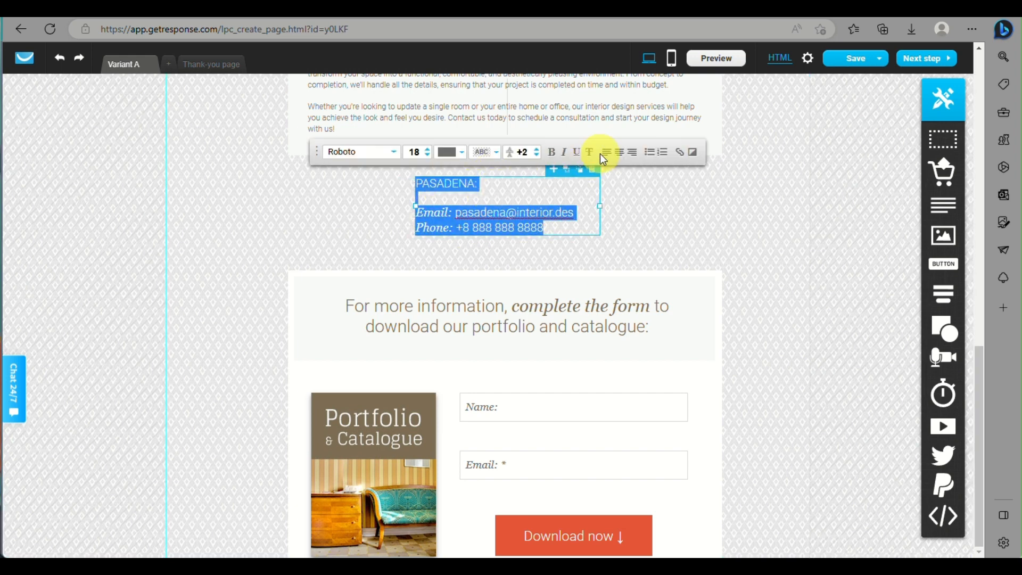
{"action": "left_click", "coordinate": [621, 153]}
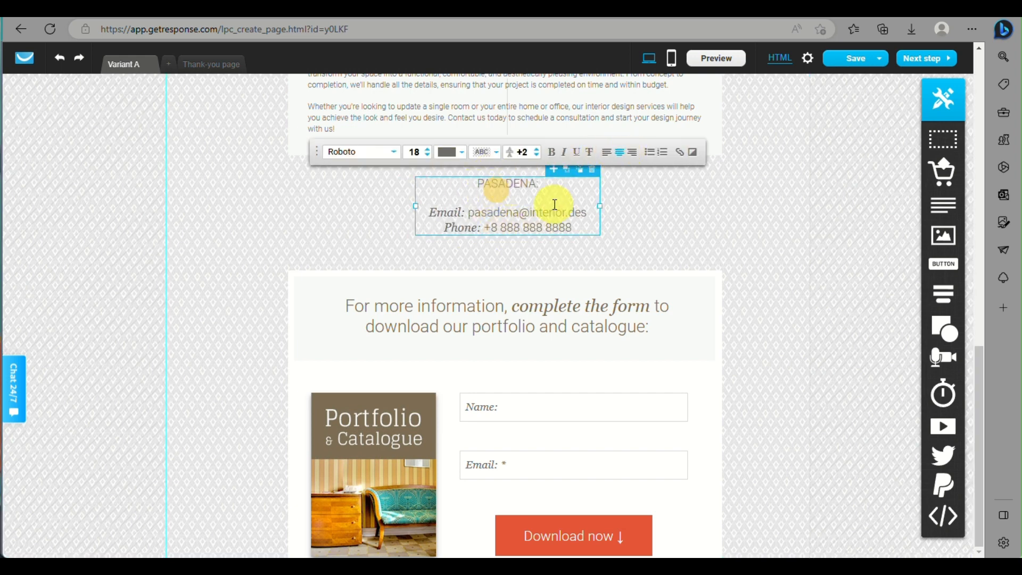
- Replace PASADENA with In.Design, update the e-mail's name part and enter the new phone number
{"action": "left_click_drag", "start_coordinate": [536, 184], "coordinate": [459, 189]}
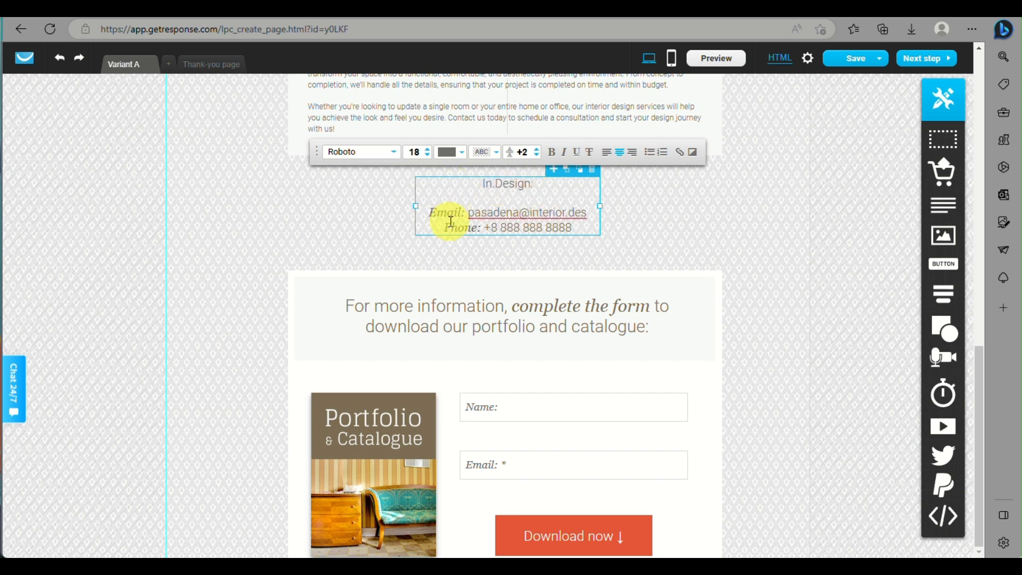
{"action": "right_click", "coordinate": [471, 213]}
{"action": "left_click_drag", "start_coordinate": [520, 211], "coordinate": [479, 211]}
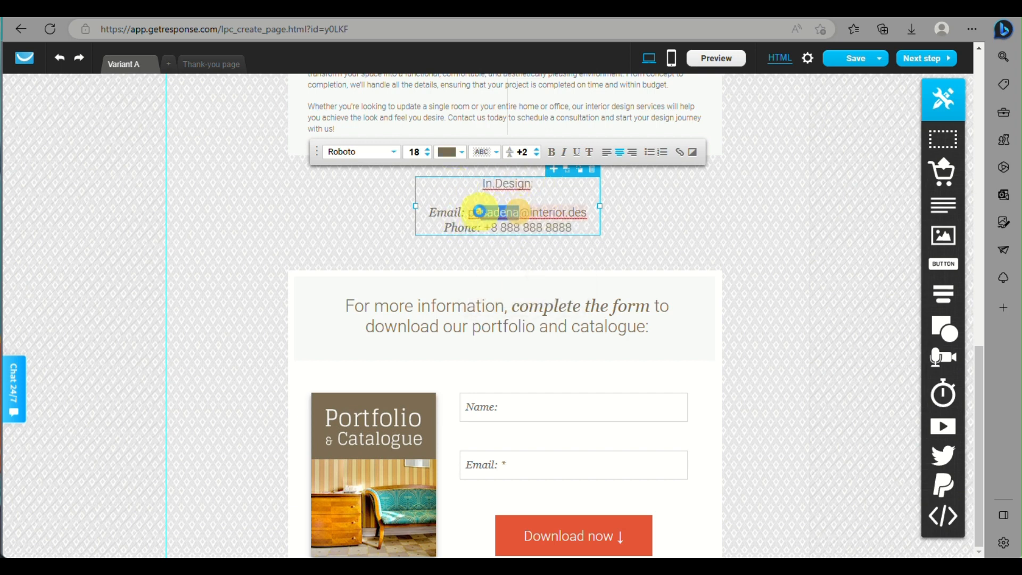
{"action": "type", "text": "In.Desig"}
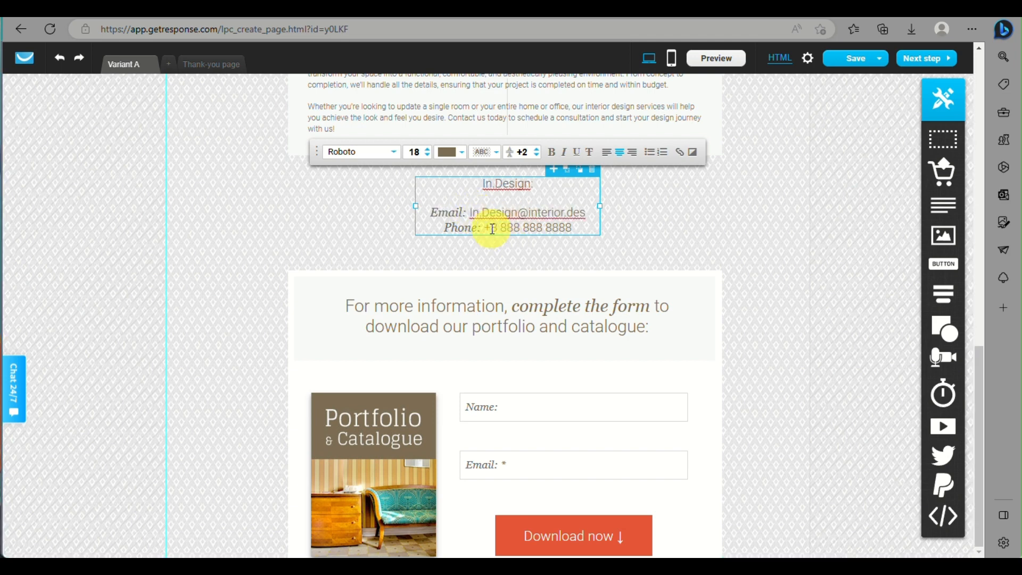
{"action": "left_click_drag", "start_coordinate": [489, 228], "coordinate": [601, 231]}
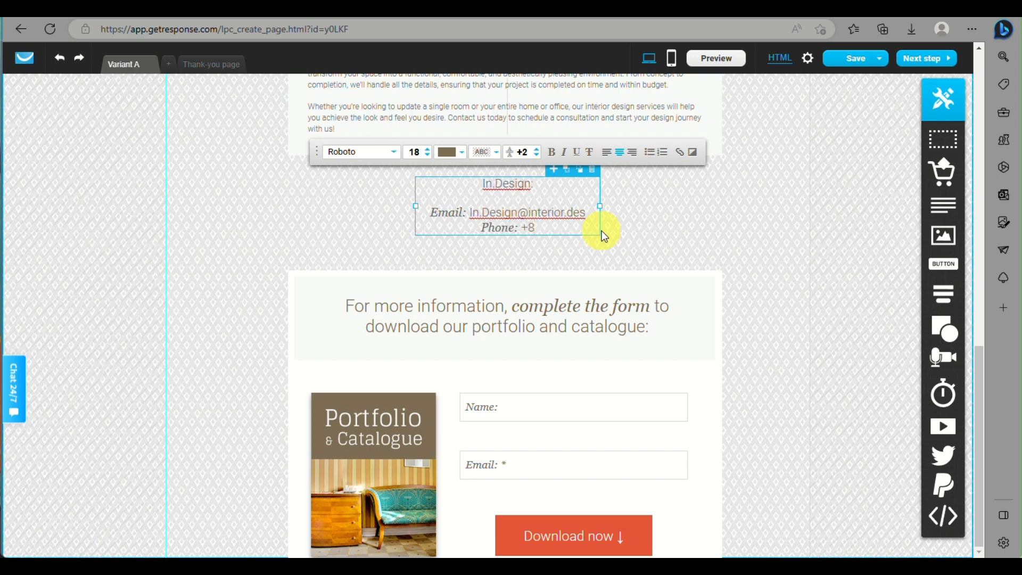
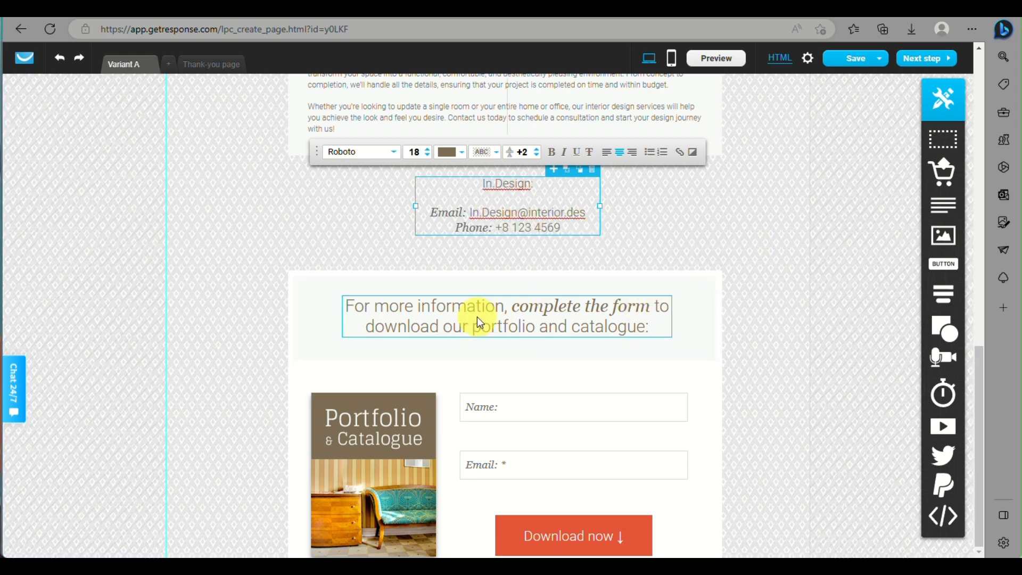
{"action": "left_click", "coordinate": [578, 319]}
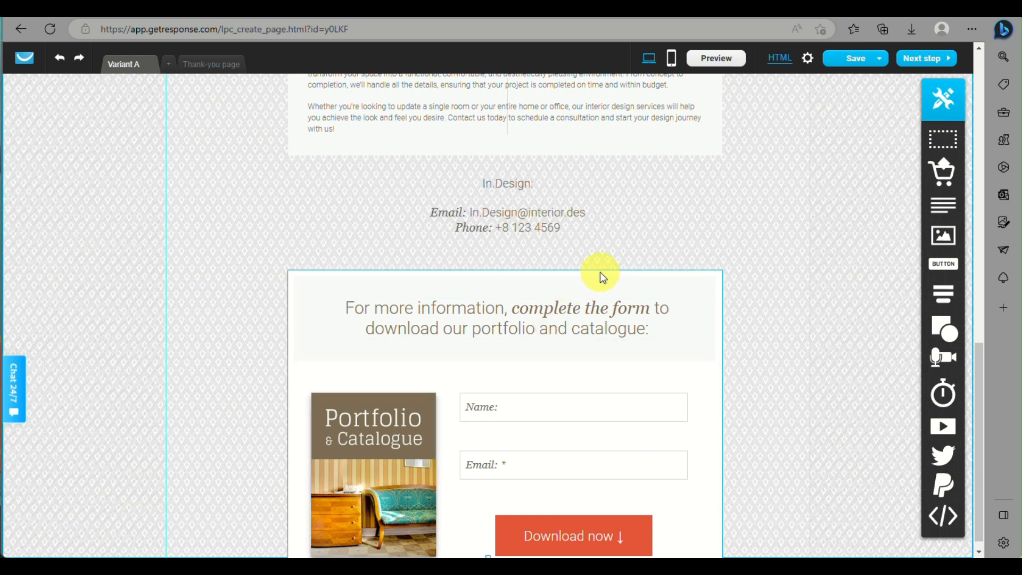
- Shorten the form heading box, widen it on both sides and centre it on the page
{"action": "left_click_drag", "start_coordinate": [599, 273], "coordinate": [576, 269]}
{"action": "left_click_drag", "start_coordinate": [500, 334], "coordinate": [502, 300]}
{"action": "left_click", "coordinate": [509, 289]}
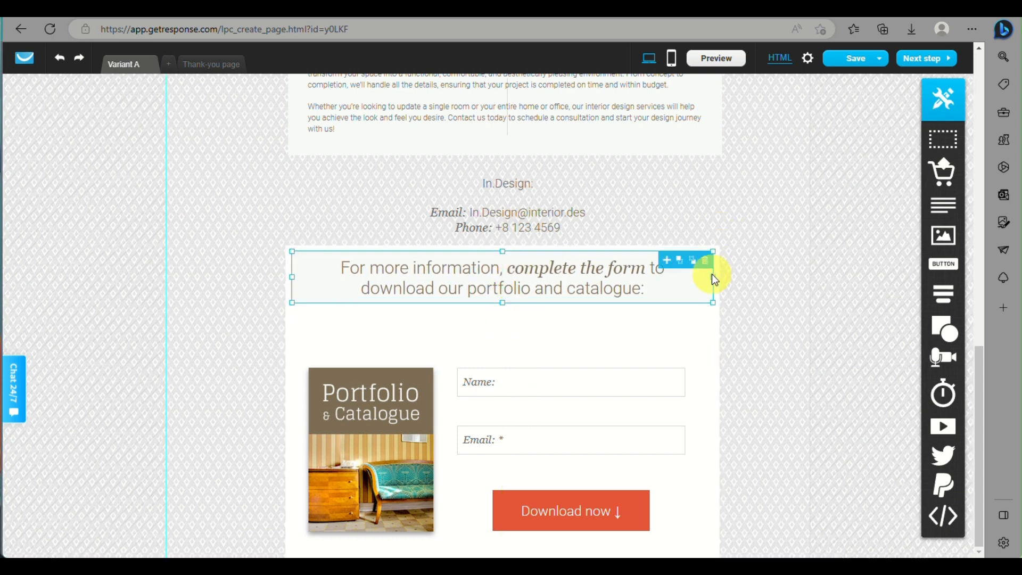
{"action": "left_click_drag", "start_coordinate": [711, 276], "coordinate": [743, 275]}
{"action": "left_click_drag", "start_coordinate": [291, 278], "coordinate": [253, 277]}
{"action": "left_click_drag", "start_coordinate": [543, 296], "coordinate": [550, 301]}
- Move the Portfolio image up about 85 px and shift the form section to centre it
{"action": "left_click", "coordinate": [467, 383]}
{"action": "left_click", "coordinate": [360, 384]}
{"action": "left_click_drag", "start_coordinate": [360, 384], "coordinate": [360, 338]}
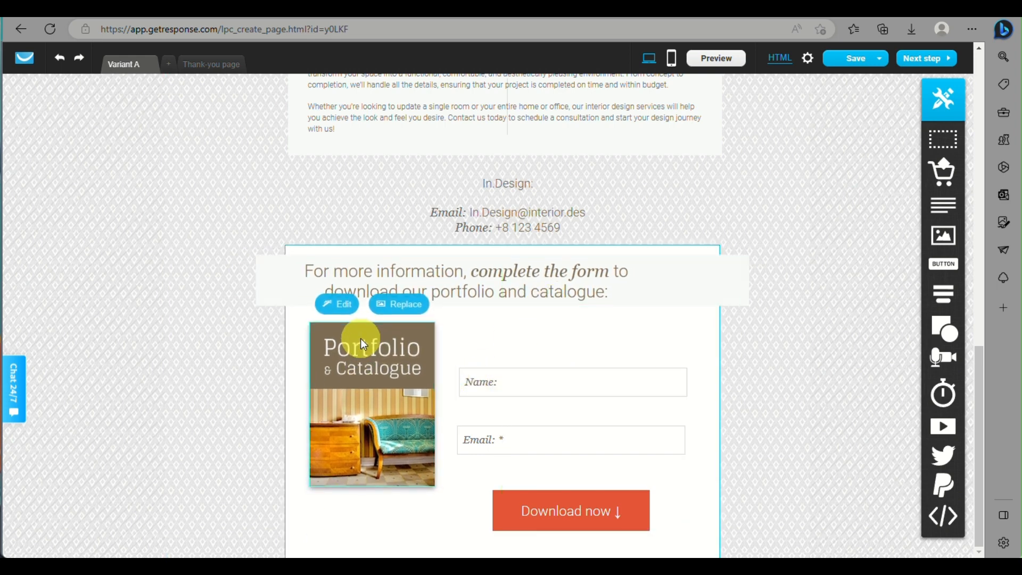
{"action": "mouse_move", "coordinate": [539, 368]}
{"action": "left_mouse_down"}
{"action": "mouse_move", "coordinate": [551, 347]}
{"action": "mouse_move", "coordinate": [548, 366]}
{"action": "mouse_move", "coordinate": [560, 369]}
{"action": "mouse_move", "coordinate": [556, 347]}
{"action": "mouse_move", "coordinate": [548, 372]}
{"action": "mouse_move", "coordinate": [554, 337]}
{"action": "mouse_move", "coordinate": [544, 331]}
{"action": "mouse_move", "coordinate": [540, 429]}
{"action": "mouse_move", "coordinate": [537, 420]}
{"action": "left_mouse_up"}
{"action": "left_click", "coordinate": [532, 334]}
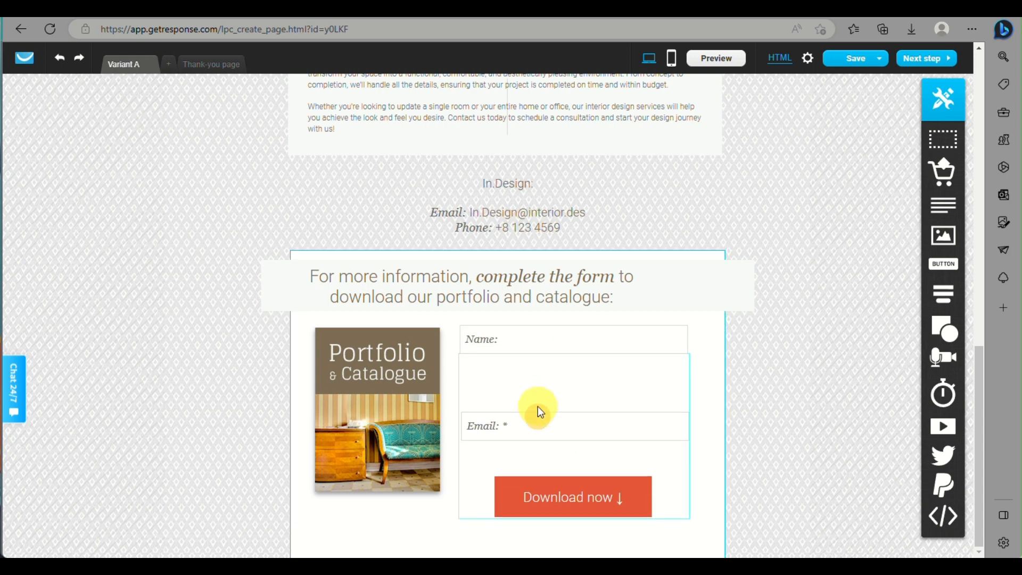
- Move the Download now button up beneath the fields and re-centre the heading text
{"action": "left_click", "coordinate": [537, 440]}
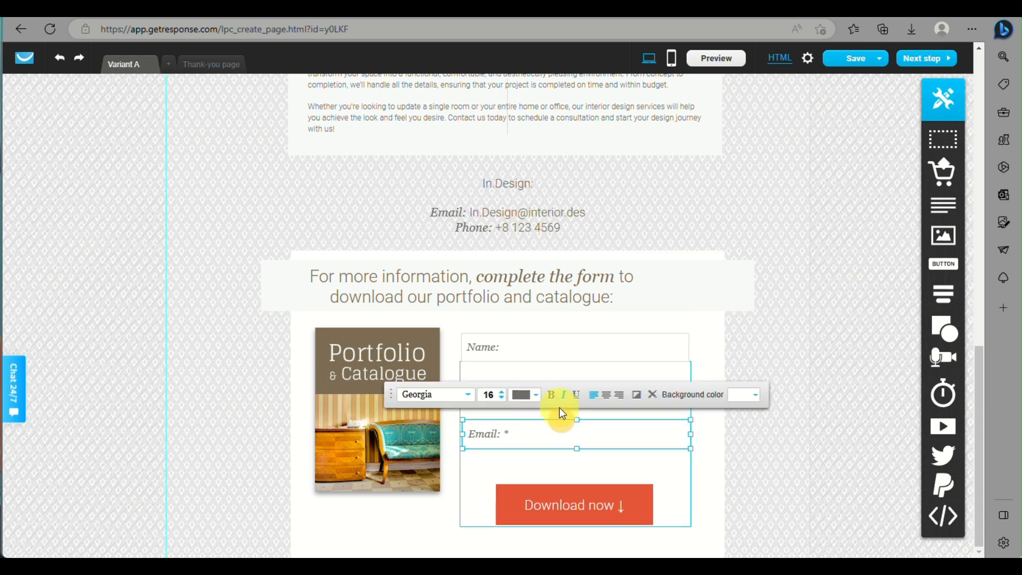
{"action": "left_click", "coordinate": [531, 456]}
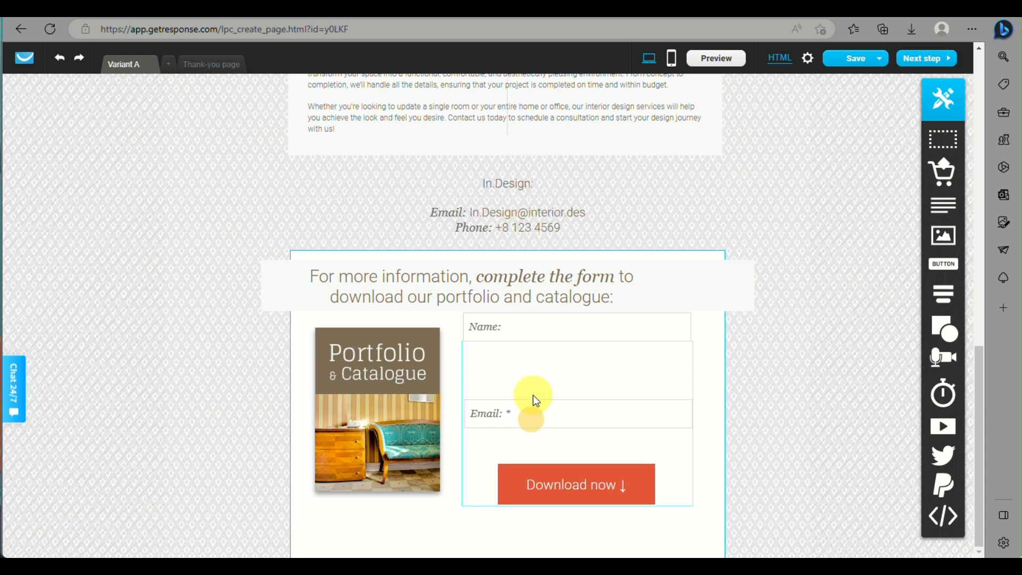
{"action": "left_click", "coordinate": [532, 415]}
{"action": "left_click", "coordinate": [527, 460]}
{"action": "left_click", "coordinate": [529, 434]}
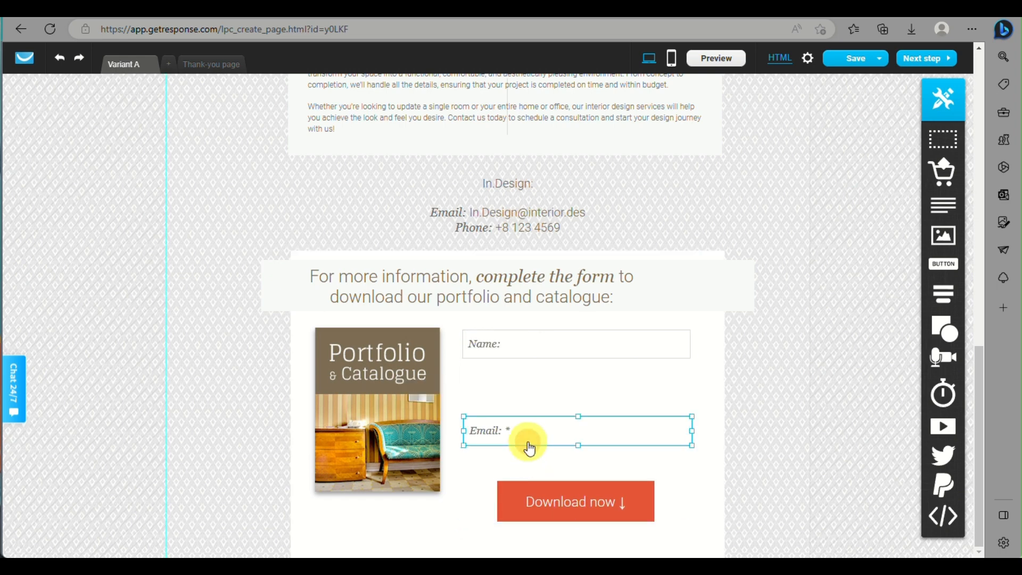
{"action": "left_click_drag", "start_coordinate": [538, 481], "coordinate": [555, 442]}
{"action": "left_click", "coordinate": [489, 282]}
{"action": "left_click_drag", "start_coordinate": [517, 265], "coordinate": [553, 266]}
{"action": "left_click", "coordinate": [591, 457]}
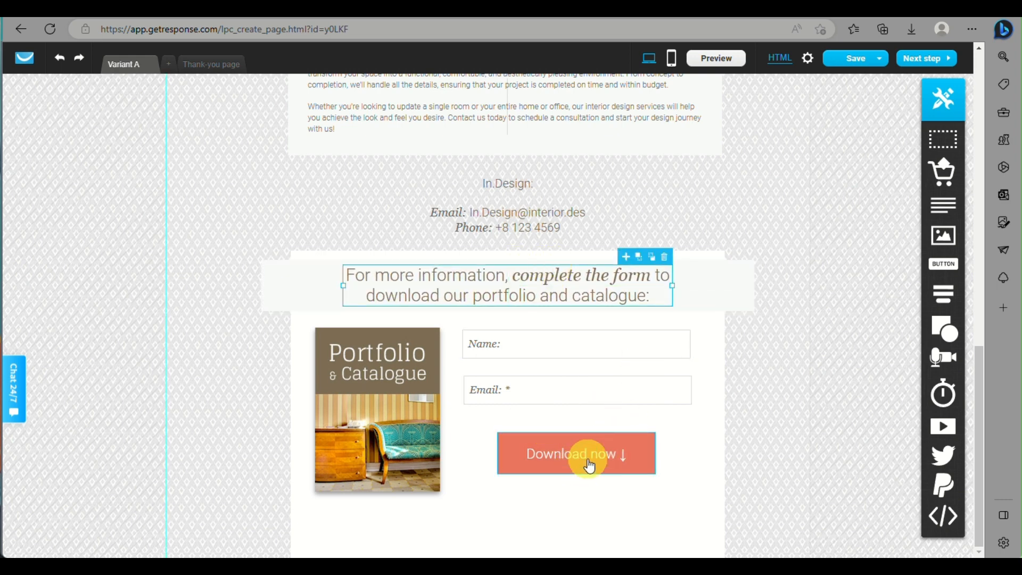
{"action": "double_click", "coordinate": [589, 459]}
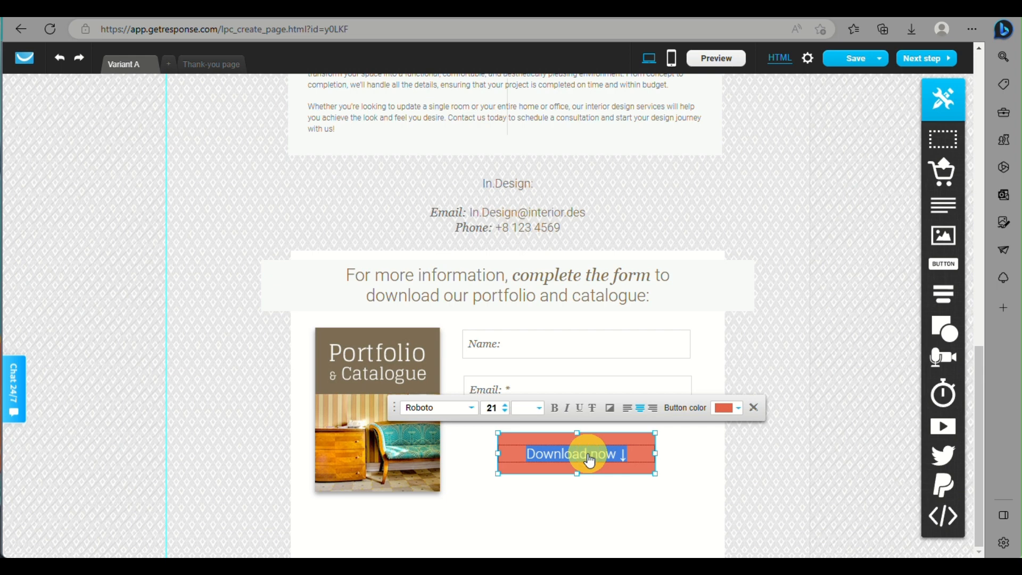
- Type the replacement label over the selected Download now button text
{"action": "type", "text": "Join"}
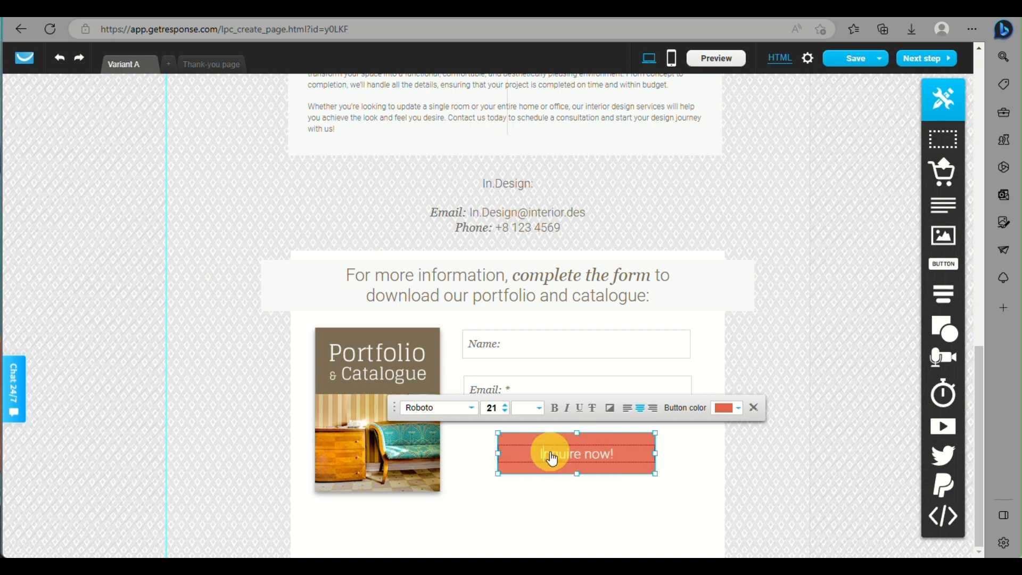
- Swap the Portfolio & Catalogue image for the yellow-armchair room photo and fit it within its frame
{"action": "left_click", "coordinate": [394, 491]}
{"action": "left_click", "coordinate": [407, 506]}
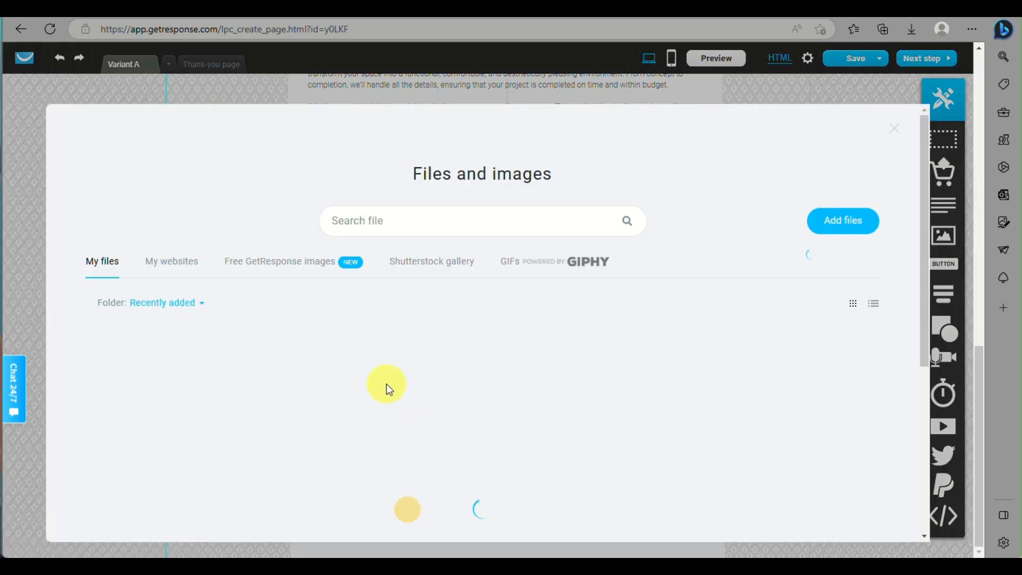
{"action": "left_click", "coordinate": [475, 449]}
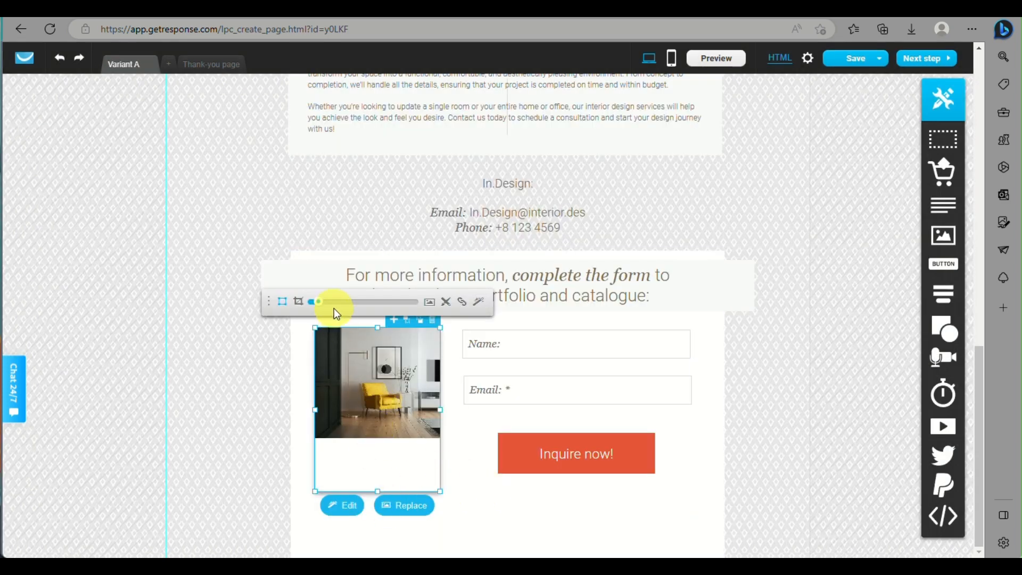
{"action": "mouse_move", "coordinate": [318, 307]}
{"action": "left_mouse_down"}
{"action": "mouse_move", "coordinate": [329, 305]}
{"action": "mouse_move", "coordinate": [318, 301]}
{"action": "left_mouse_up"}
{"action": "left_click_drag", "start_coordinate": [431, 400], "coordinate": [363, 373]}
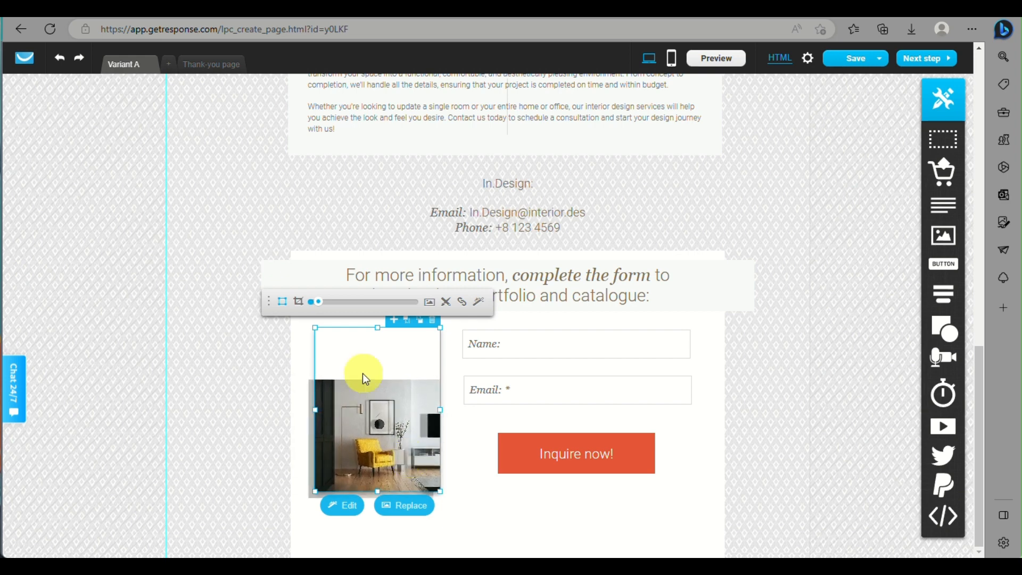
{"action": "left_click", "coordinate": [285, 310]}
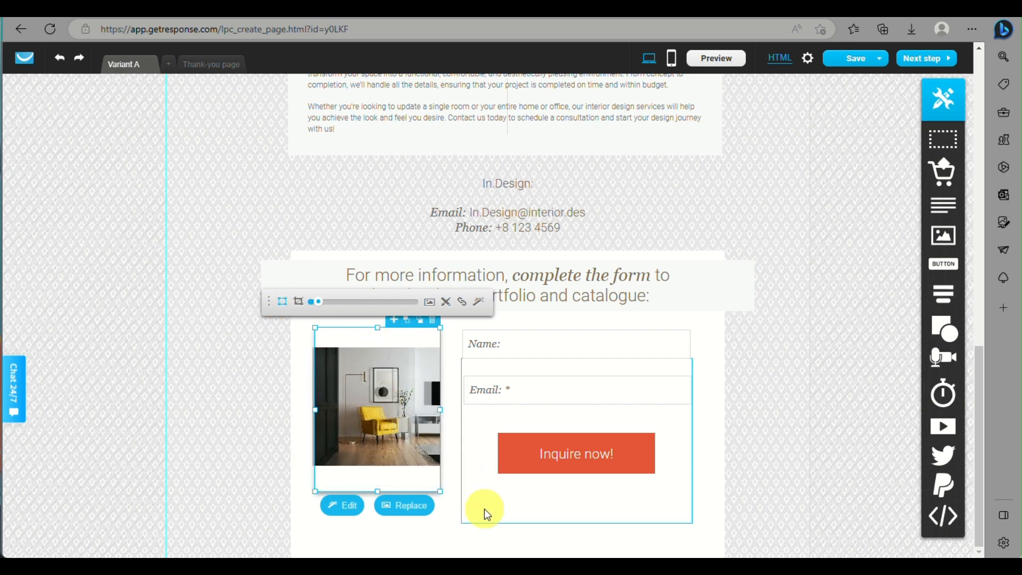
{"action": "left_click", "coordinate": [446, 541]}
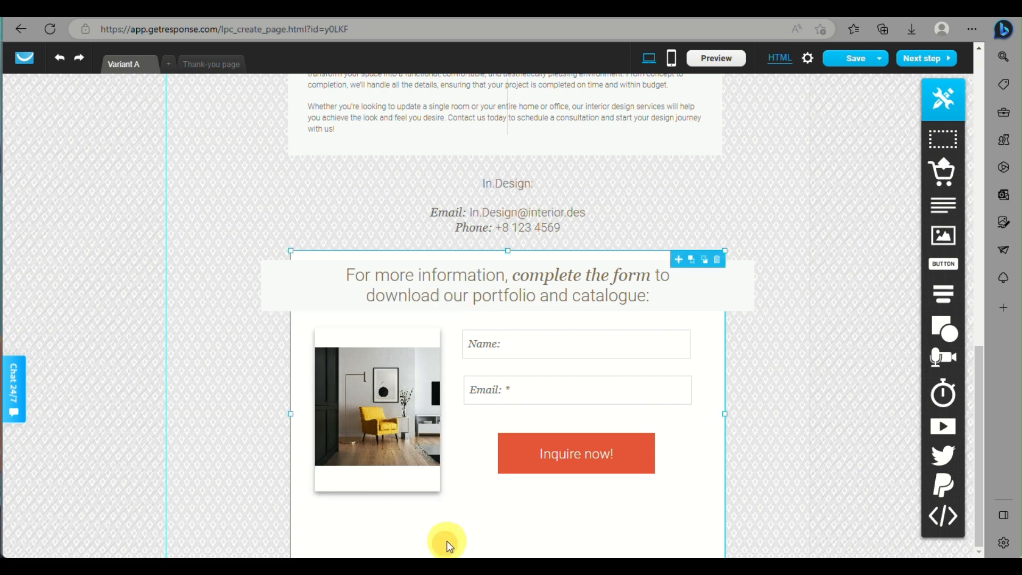
{"action": "left_click", "coordinate": [780, 447]}
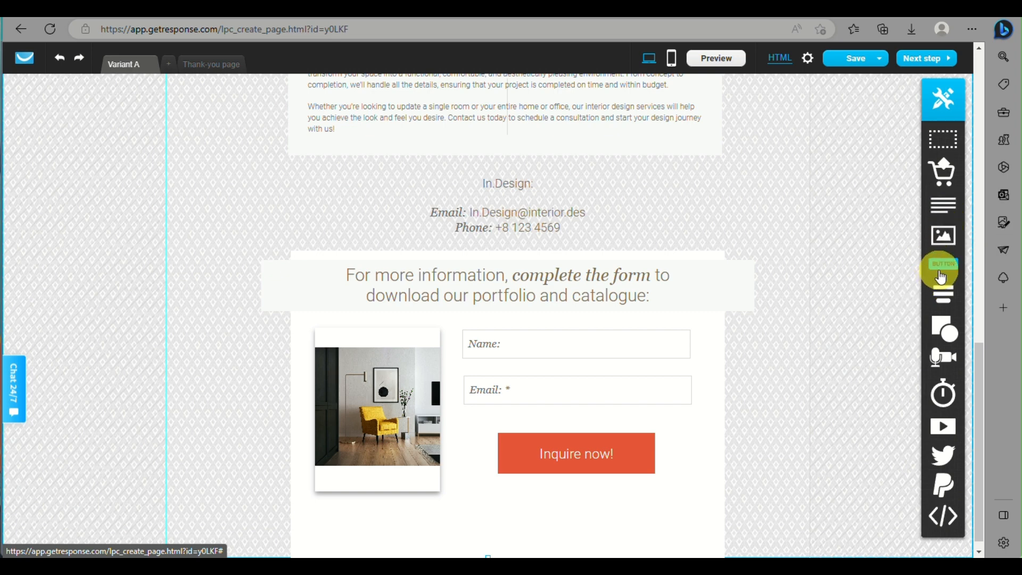
- Return to the top of the In.Design page and launch its Preview in a new tab
{"action": "mouse_move", "coordinate": [940, 299]}
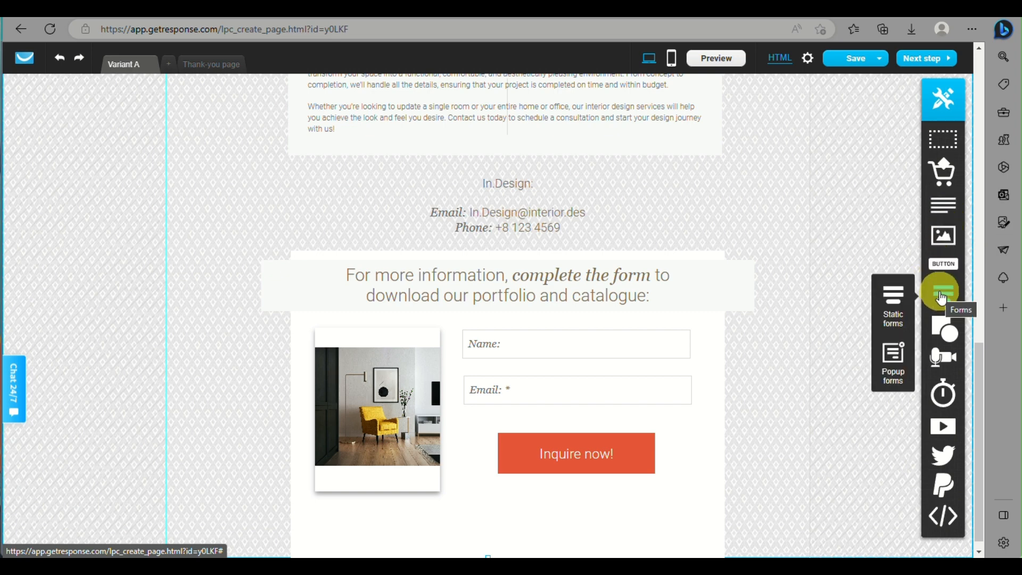
{"action": "mouse_move", "coordinate": [939, 366]}
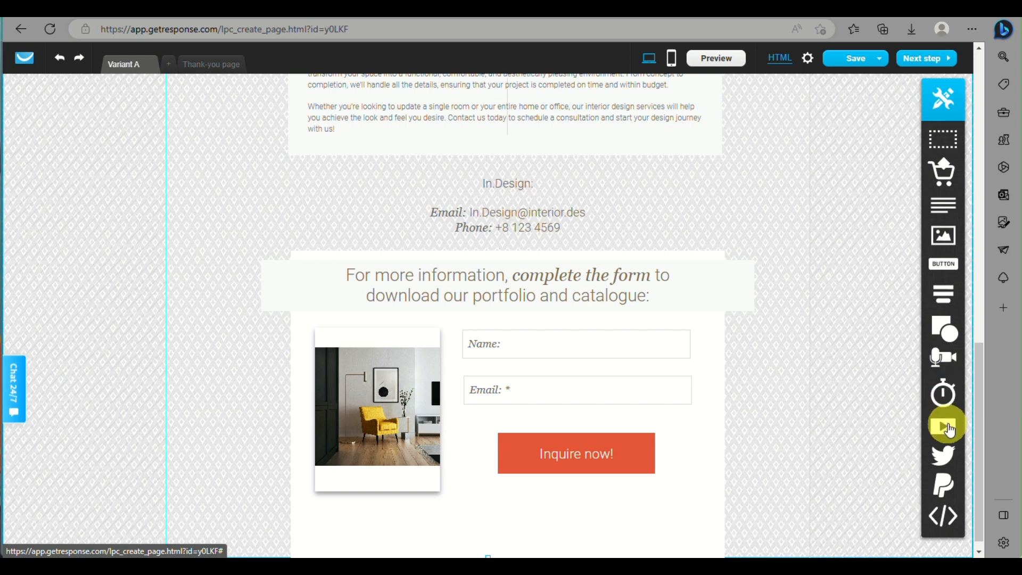
{"action": "mouse_move", "coordinate": [936, 461]}
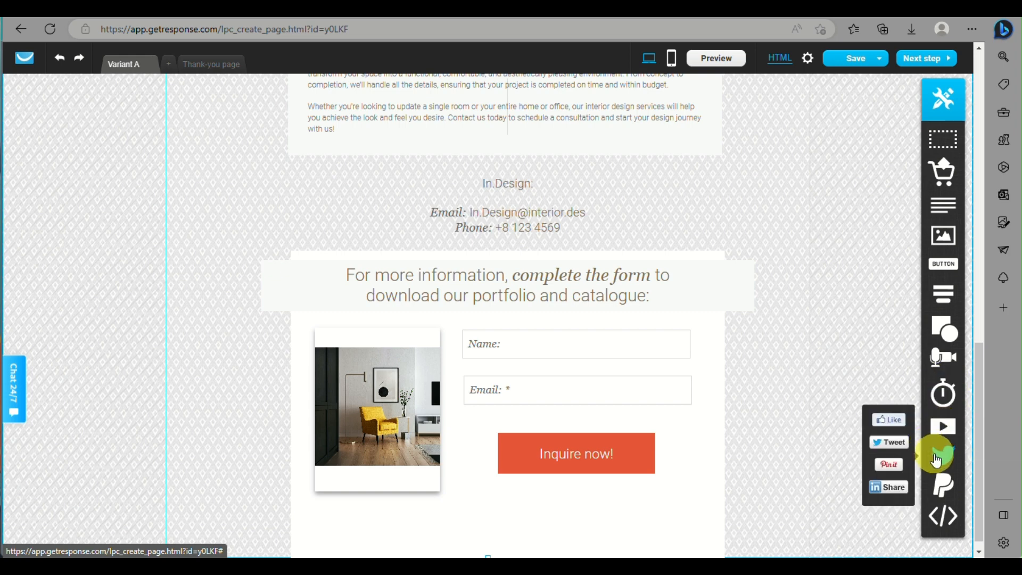
{"action": "mouse_move", "coordinate": [946, 489]}
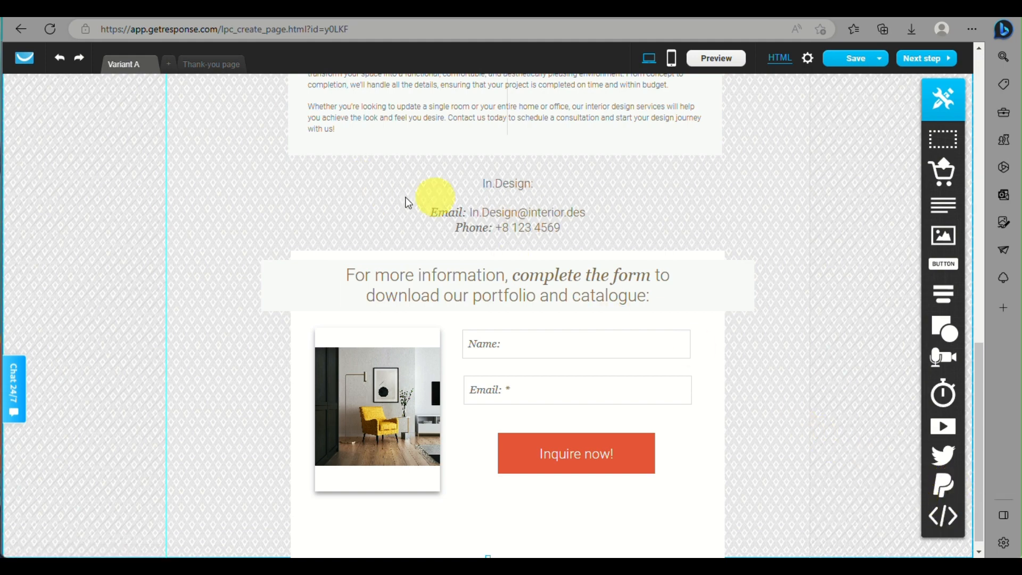
{"action": "scroll", "coordinate": [766, 450], "scroll_direction": "up", "scroll_amount": 15}
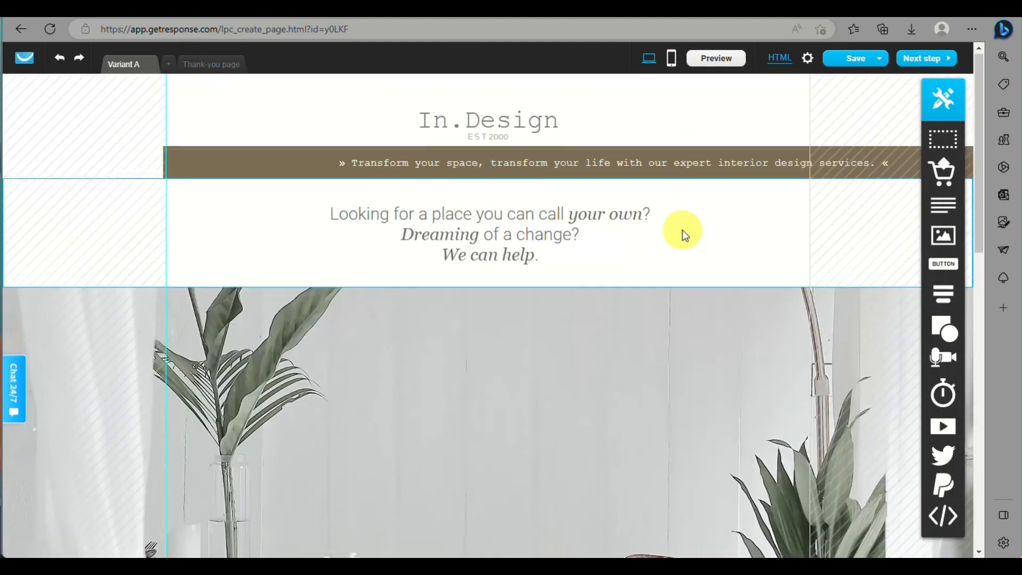
{"action": "left_click", "coordinate": [729, 63]}
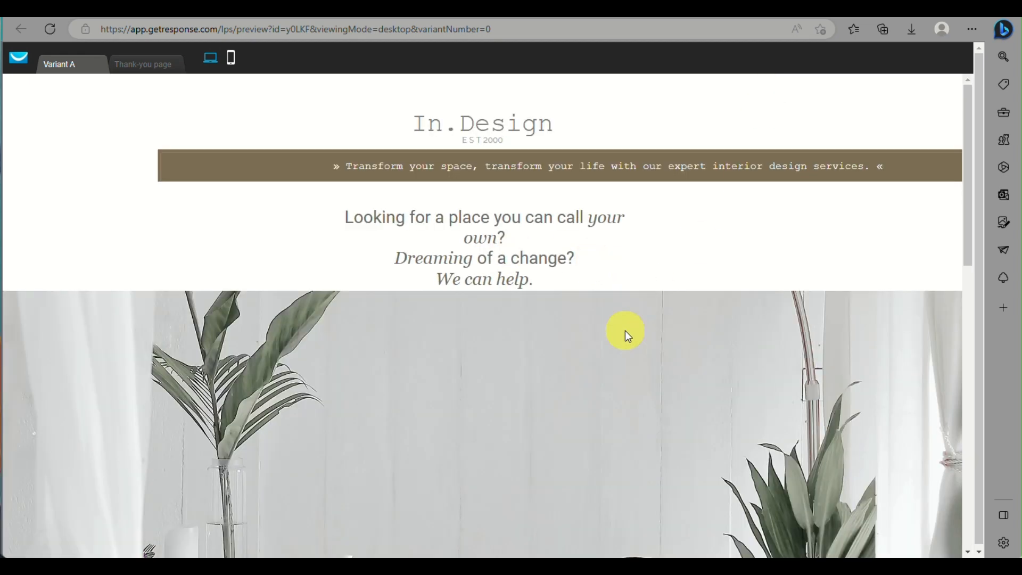
- Review the In.Design desktop preview from header to Inquire form, then show the phone layout
{"action": "scroll", "coordinate": [625, 331], "scroll_direction": "down", "scroll_amount": 5}
{"action": "scroll", "coordinate": [625, 330], "scroll_direction": "up", "scroll_amount": 5}
{"action": "scroll", "coordinate": [625, 330], "scroll_direction": "down", "scroll_amount": 15}
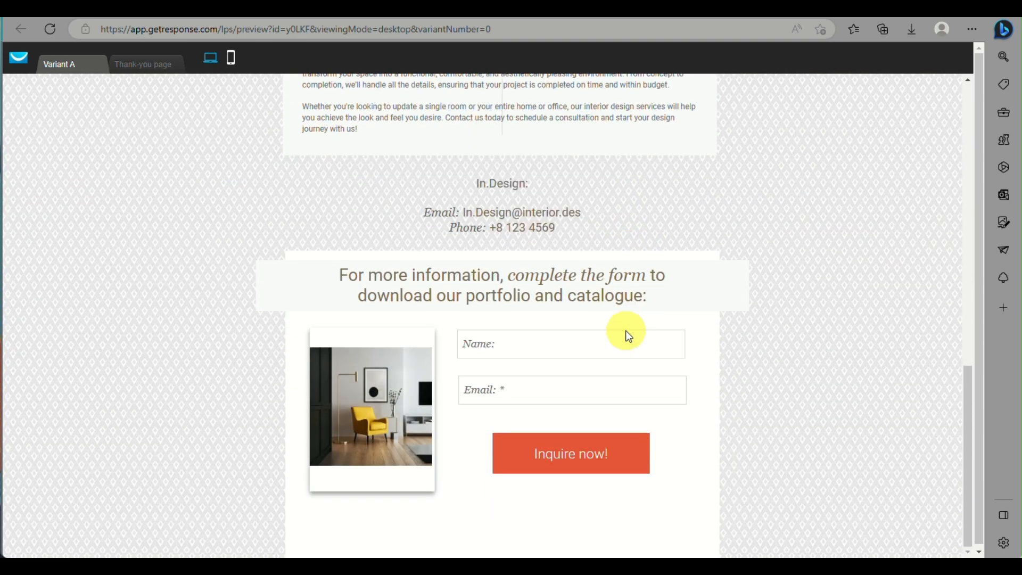
{"action": "scroll", "coordinate": [625, 331], "scroll_direction": "up", "scroll_amount": 15}
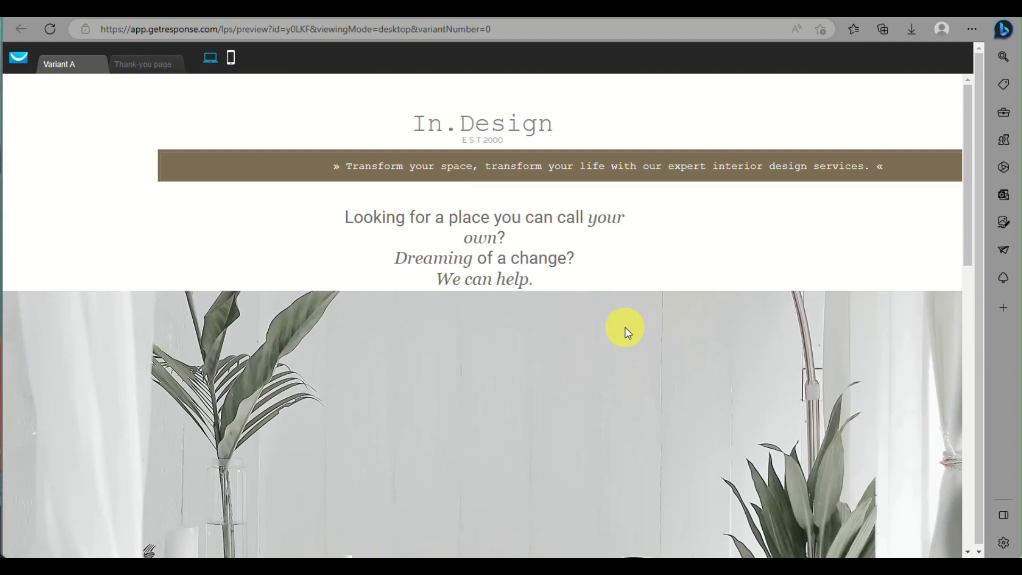
{"action": "scroll", "coordinate": [624, 328], "scroll_direction": "down", "scroll_amount": 5}
{"action": "scroll", "coordinate": [625, 327], "scroll_direction": "down", "scroll_amount": 7}
{"action": "scroll", "coordinate": [625, 326], "scroll_direction": "up", "scroll_amount": 9}
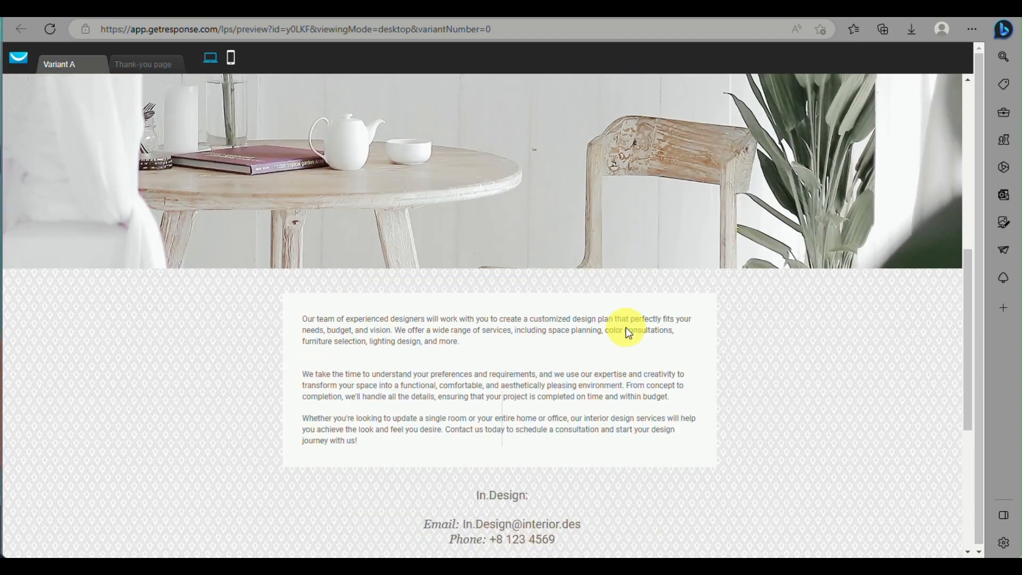
{"action": "scroll", "coordinate": [625, 327], "scroll_direction": "up", "scroll_amount": 5}
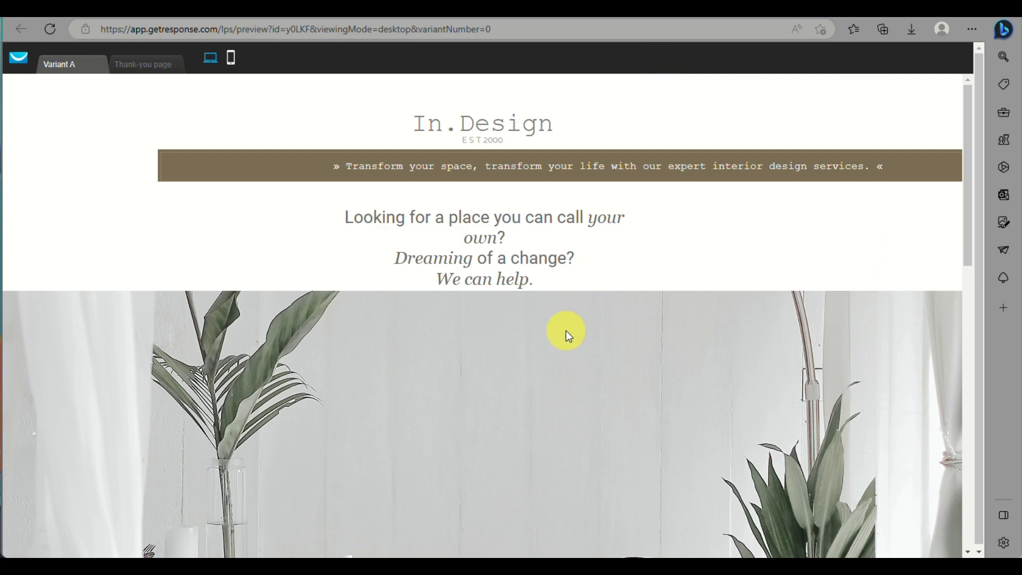
{"action": "scroll", "coordinate": [606, 464], "scroll_direction": "down", "scroll_amount": 10}
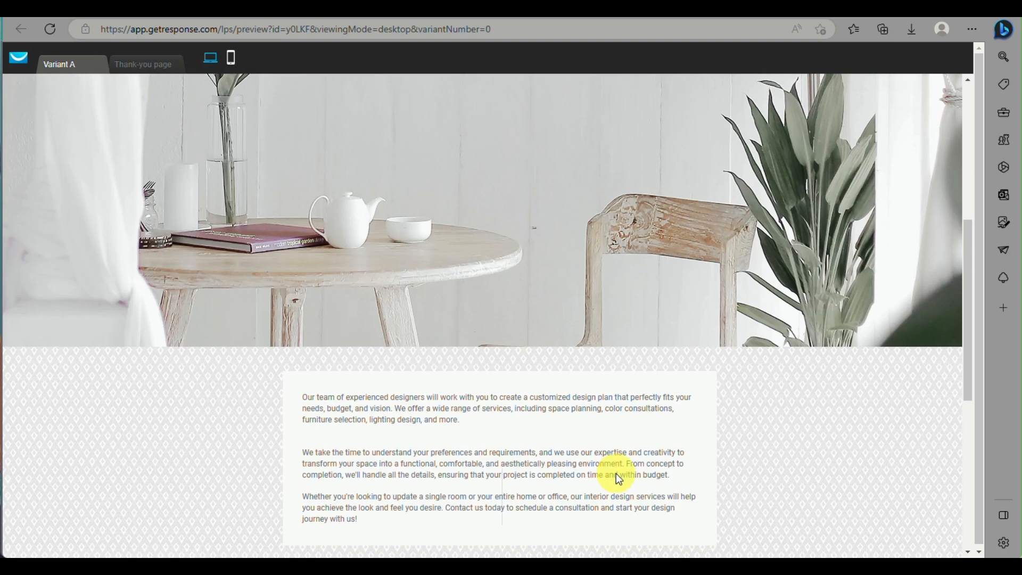
{"action": "scroll", "coordinate": [612, 471], "scroll_direction": "up", "scroll_amount": 10}
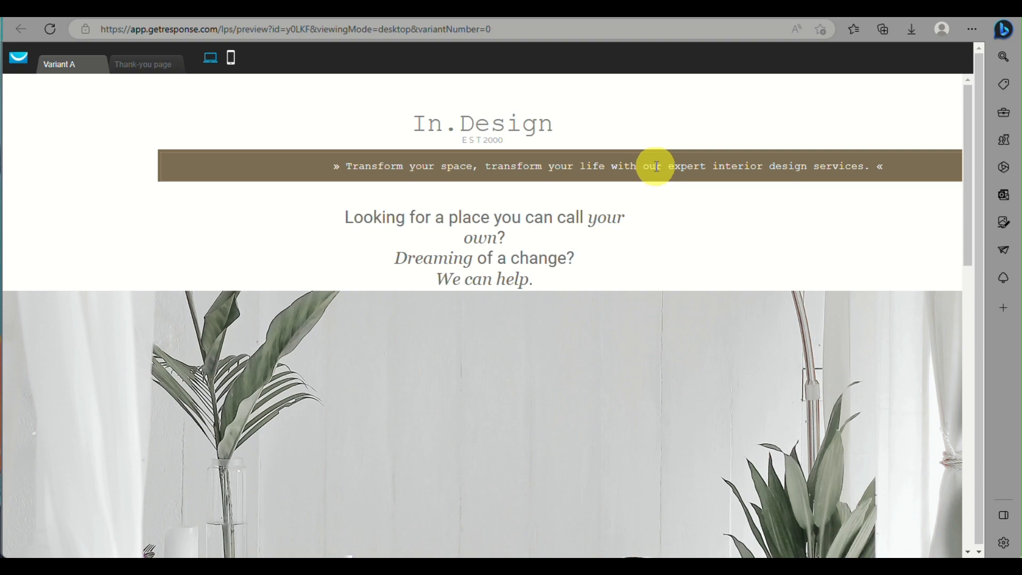
{"action": "scroll", "coordinate": [527, 426], "scroll_direction": "down", "scroll_amount": 10}
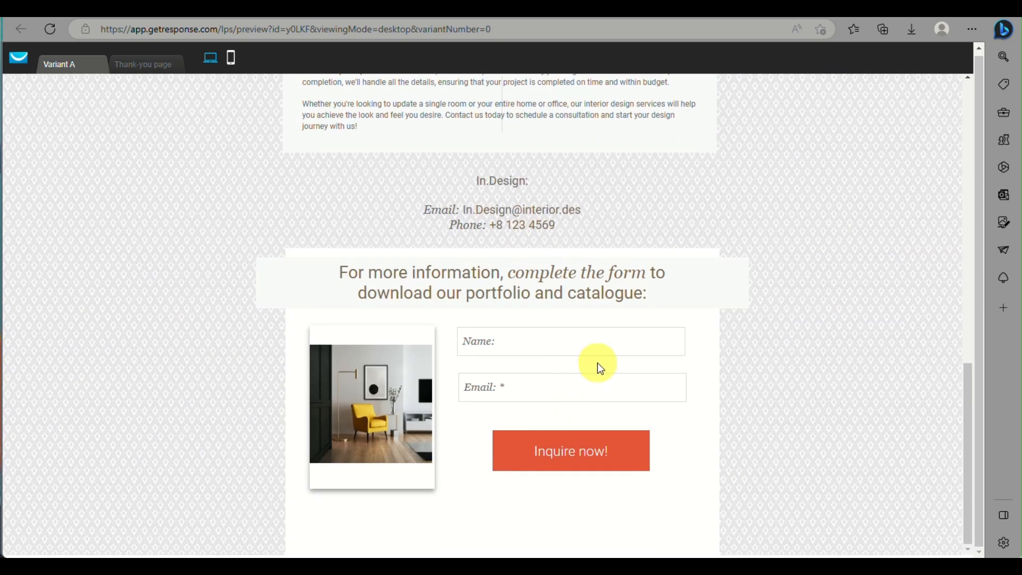
{"action": "scroll", "coordinate": [794, 228], "scroll_direction": "up", "scroll_amount": 15}
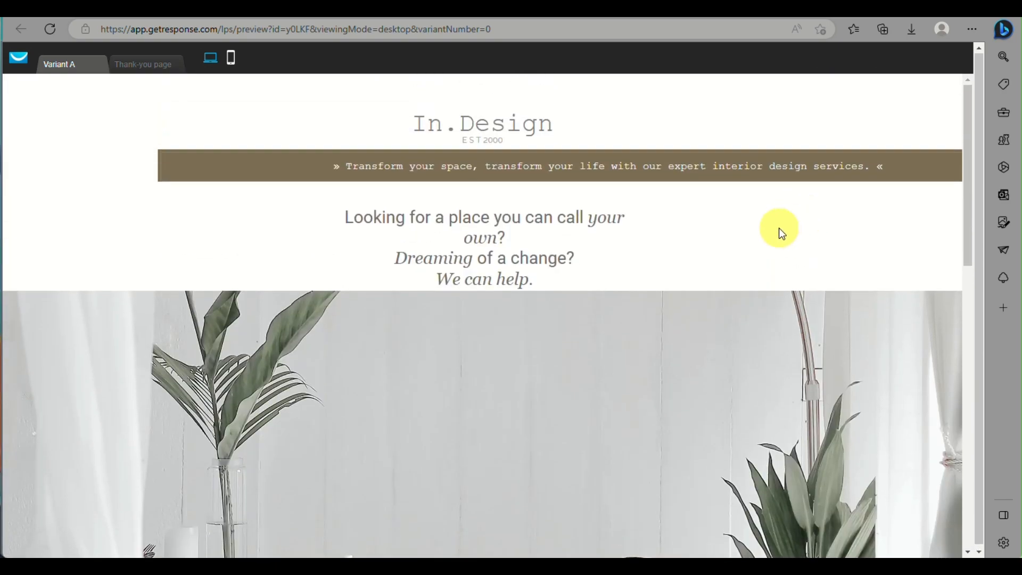
{"action": "left_click", "coordinate": [232, 59]}
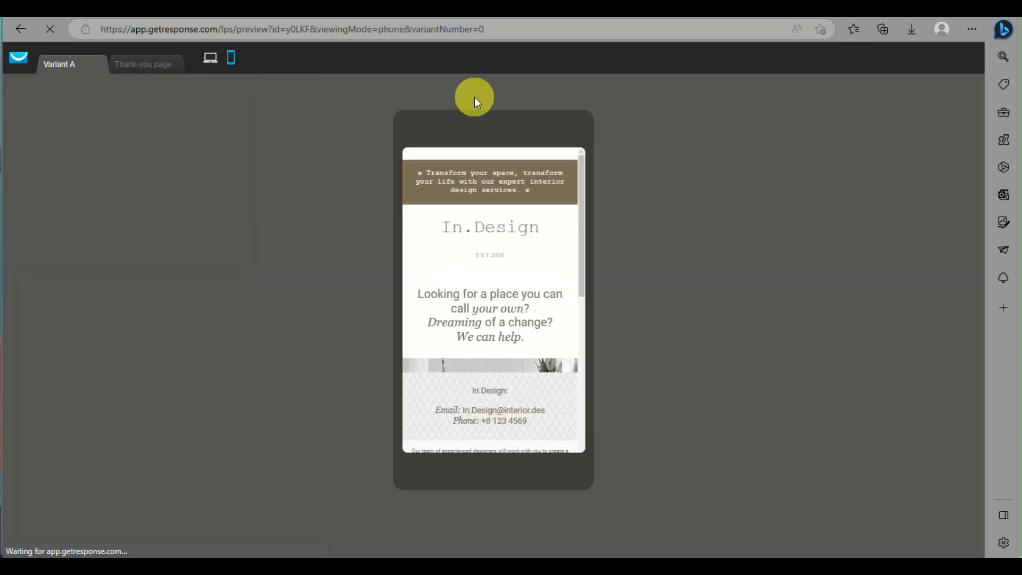
- Check the In.Design page in the phone mockup, then close the preview
{"action": "scroll", "coordinate": [498, 269], "scroll_direction": "down", "scroll_amount": 8}
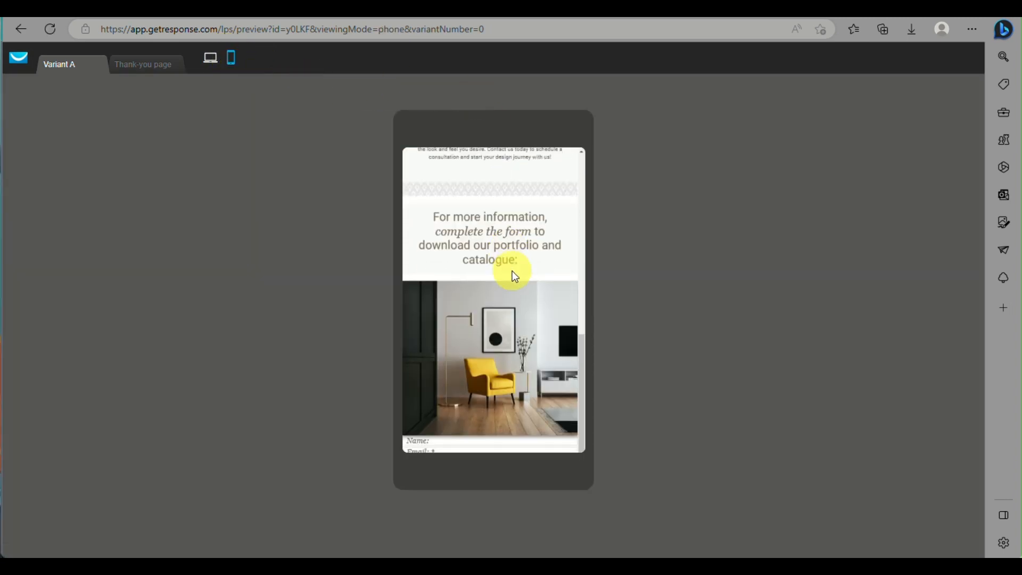
{"action": "scroll", "coordinate": [483, 242], "scroll_direction": "up", "scroll_amount": 8}
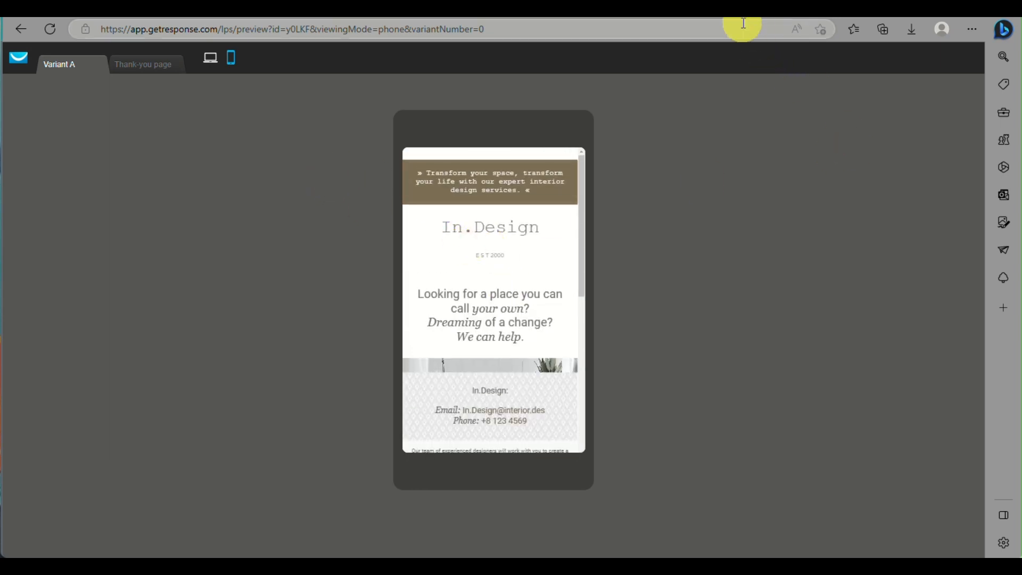
{"action": "left_click", "coordinate": [719, 18]}
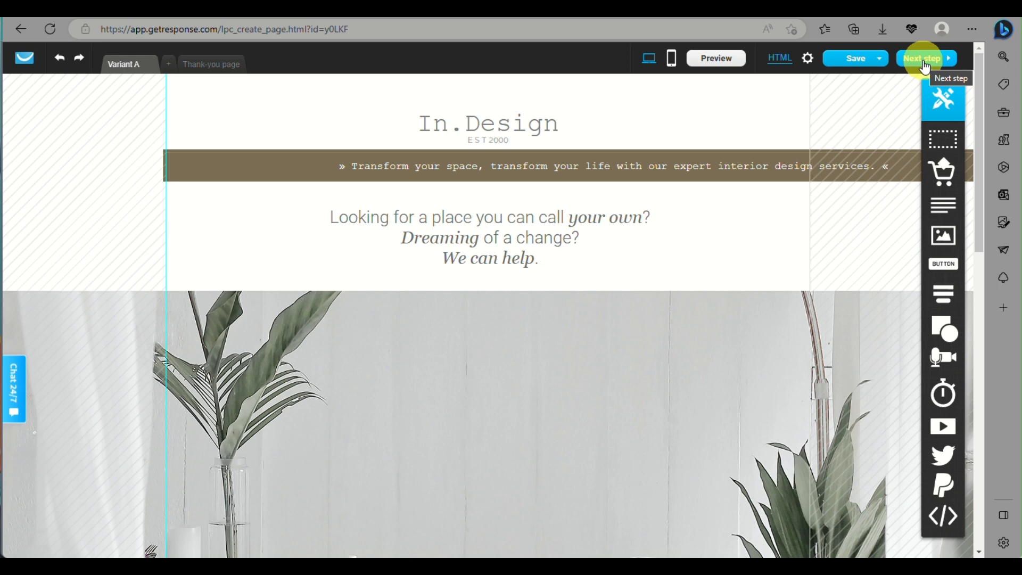
- Advance to the landing page settings, proceeding without mobile versions of the variants
{"action": "left_click", "coordinate": [924, 65]}
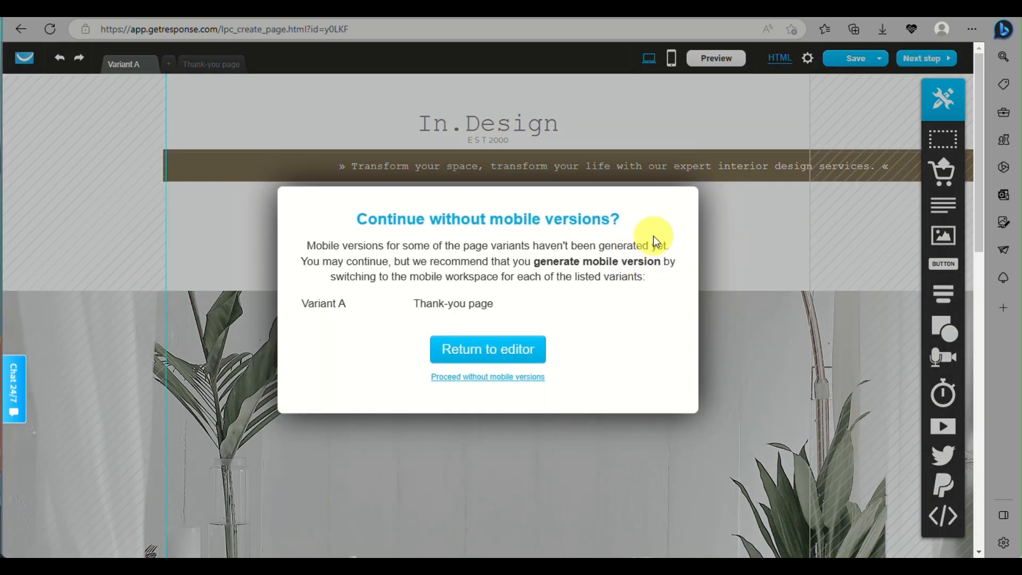
{"action": "left_click", "coordinate": [514, 379]}
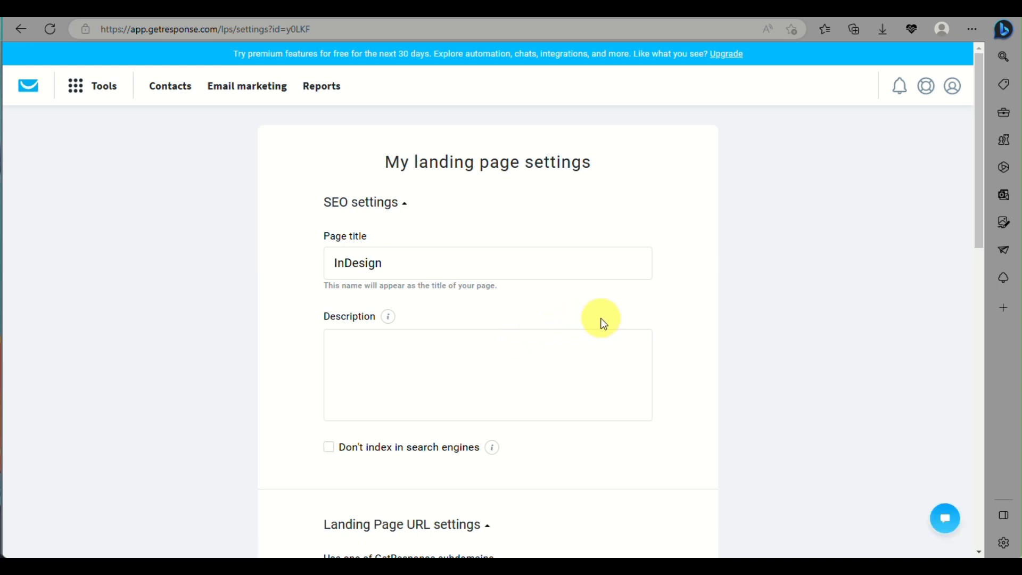
- Look over the SEO title InDesign, URL and subscription settings, keeping the defaults
{"action": "scroll", "coordinate": [605, 320], "scroll_direction": "down", "scroll_amount": 4}
{"action": "scroll", "coordinate": [564, 317], "scroll_direction": "up", "scroll_amount": 4}
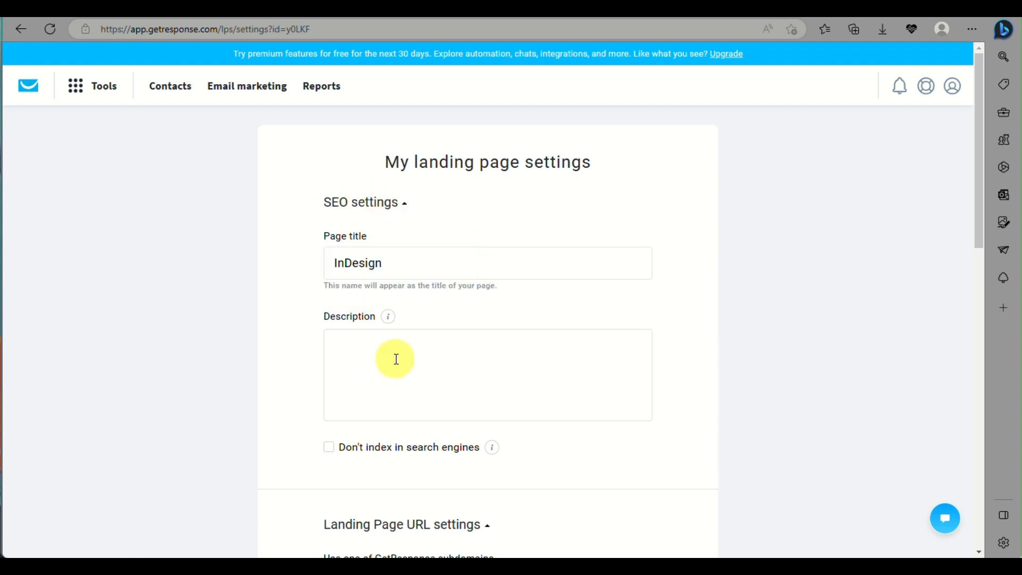
{"action": "scroll", "coordinate": [391, 358], "scroll_direction": "down", "scroll_amount": 5}
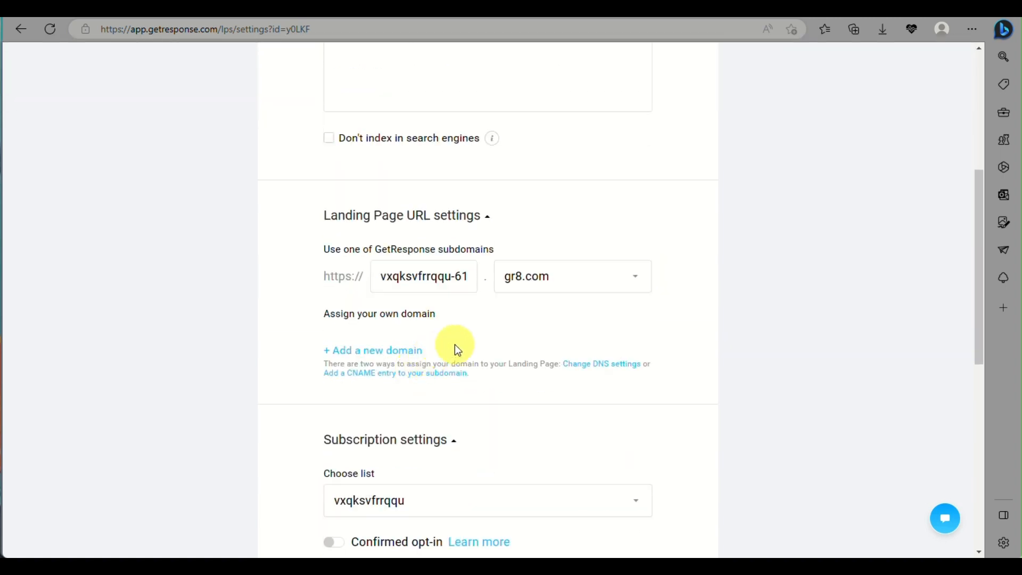
{"action": "scroll", "coordinate": [492, 374], "scroll_direction": "down", "scroll_amount": 6}
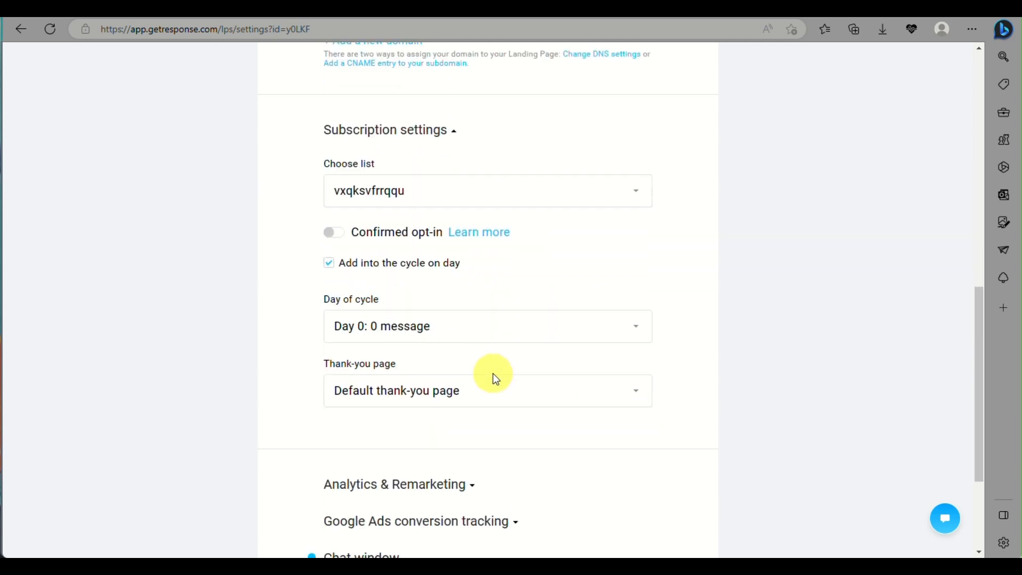
{"action": "scroll", "coordinate": [493, 369], "scroll_direction": "down", "scroll_amount": 3}
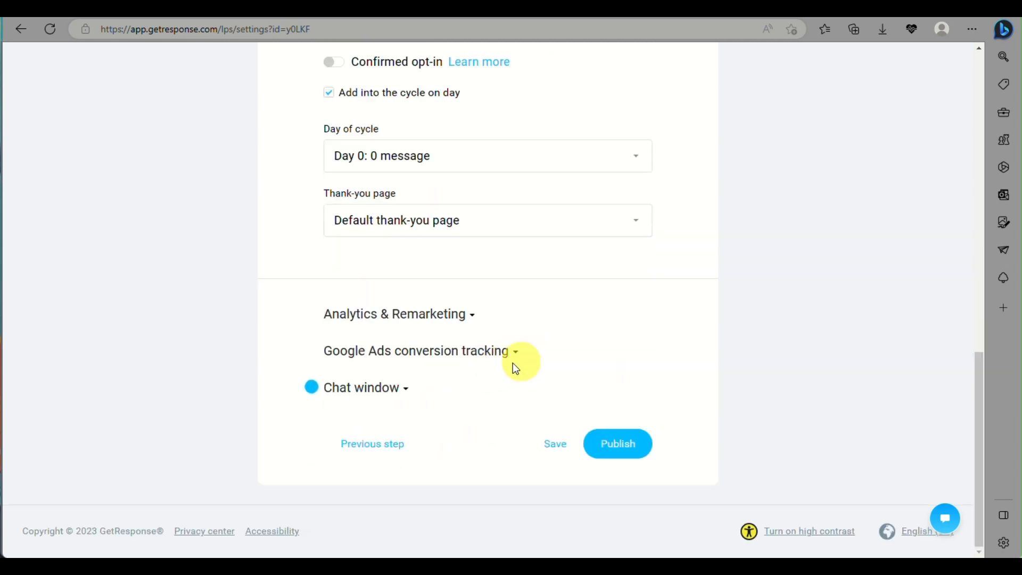
{"action": "scroll", "coordinate": [573, 416], "scroll_direction": "up", "scroll_amount": 10}
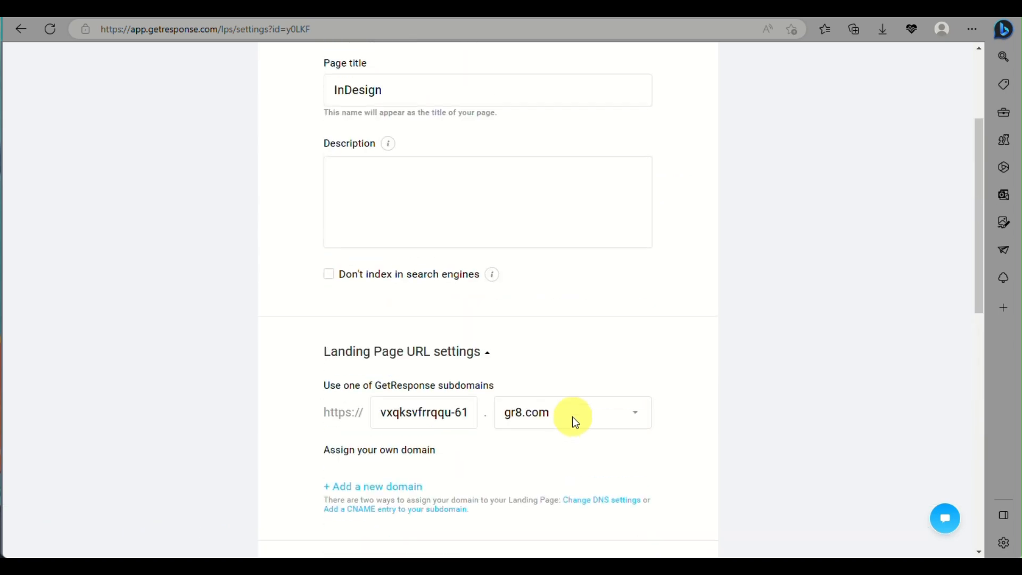
{"action": "scroll", "coordinate": [604, 440], "scroll_direction": "down", "scroll_amount": 10}
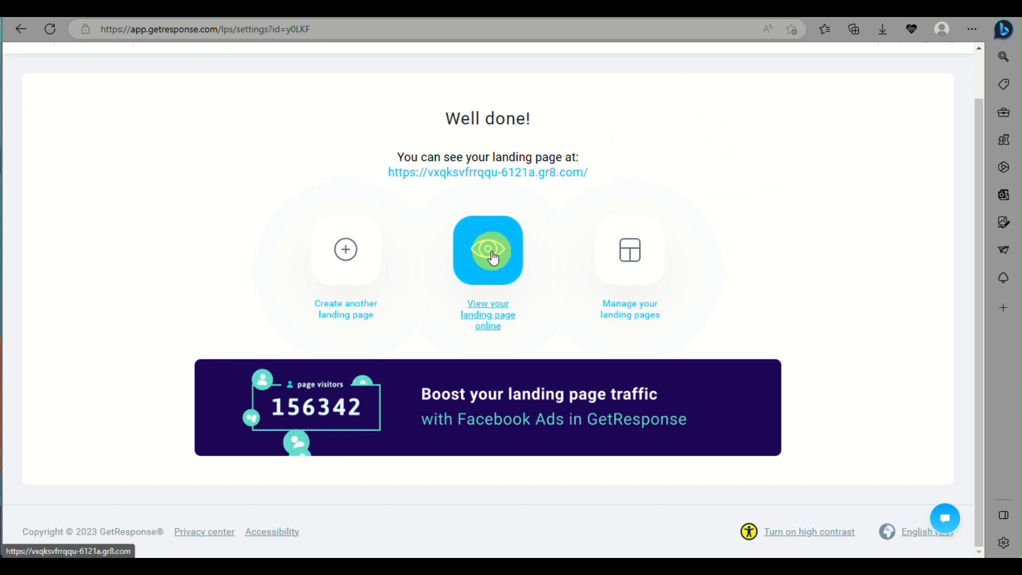
- Select the published gr8.com address and view the landing page online
{"action": "left_click_drag", "start_coordinate": [386, 175], "coordinate": [611, 178]}
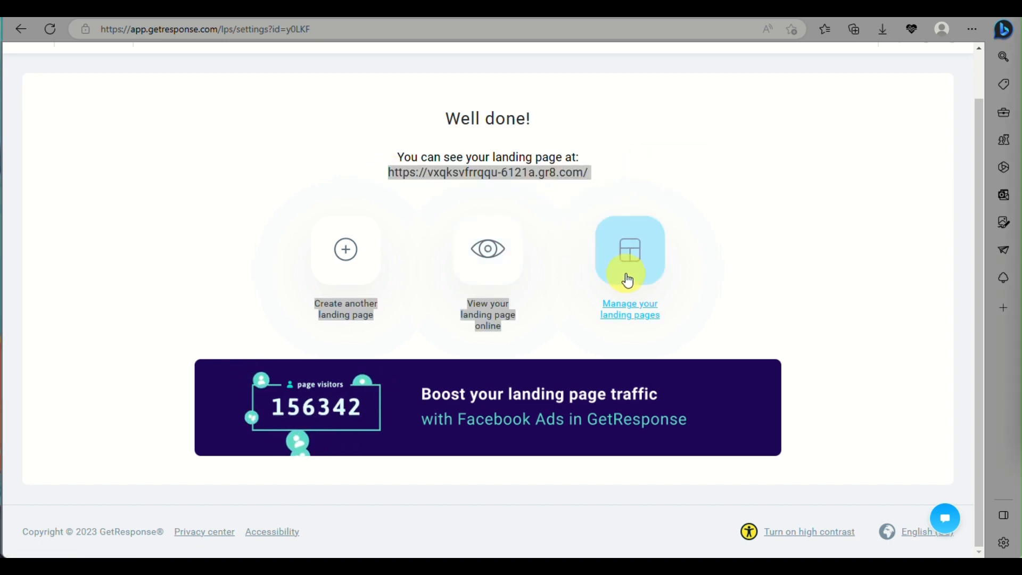
{"action": "left_click", "coordinate": [496, 251]}
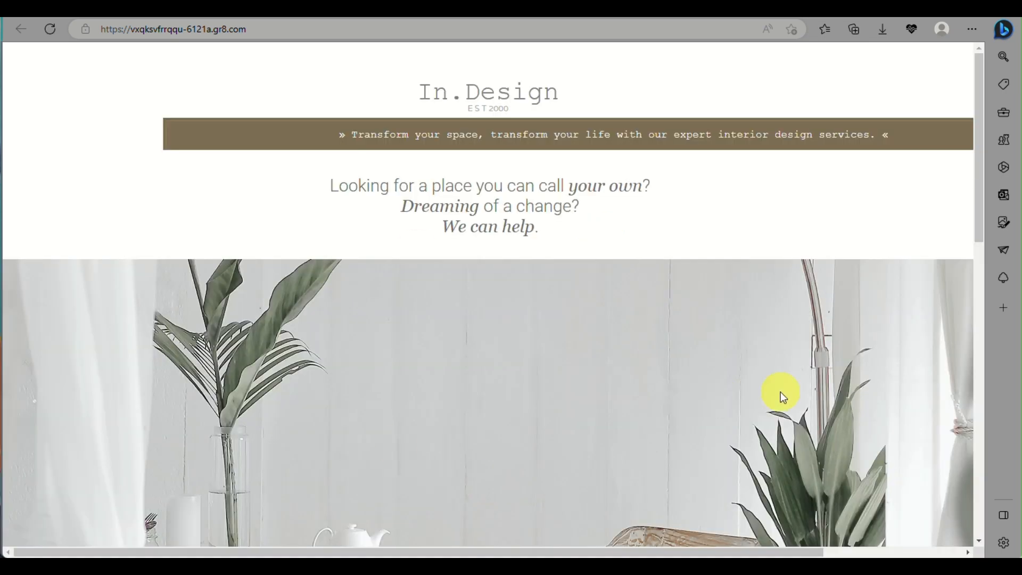
- Scroll the live page down to the 'Inquire now!' form and back to the header
{"action": "scroll", "coordinate": [781, 394], "scroll_direction": "down", "scroll_amount": 15}
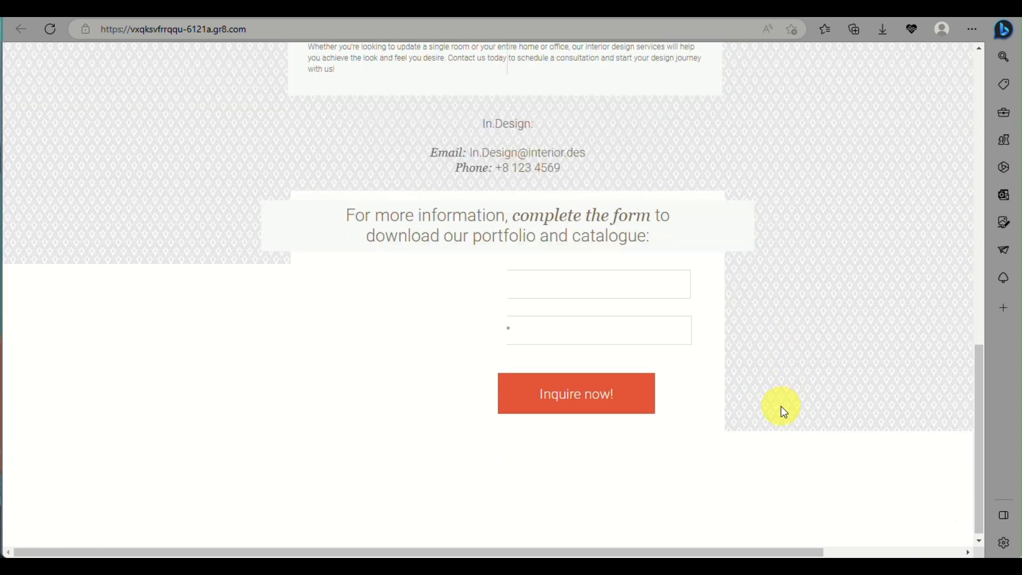
{"action": "scroll", "coordinate": [775, 408], "scroll_direction": "up", "scroll_amount": 7}
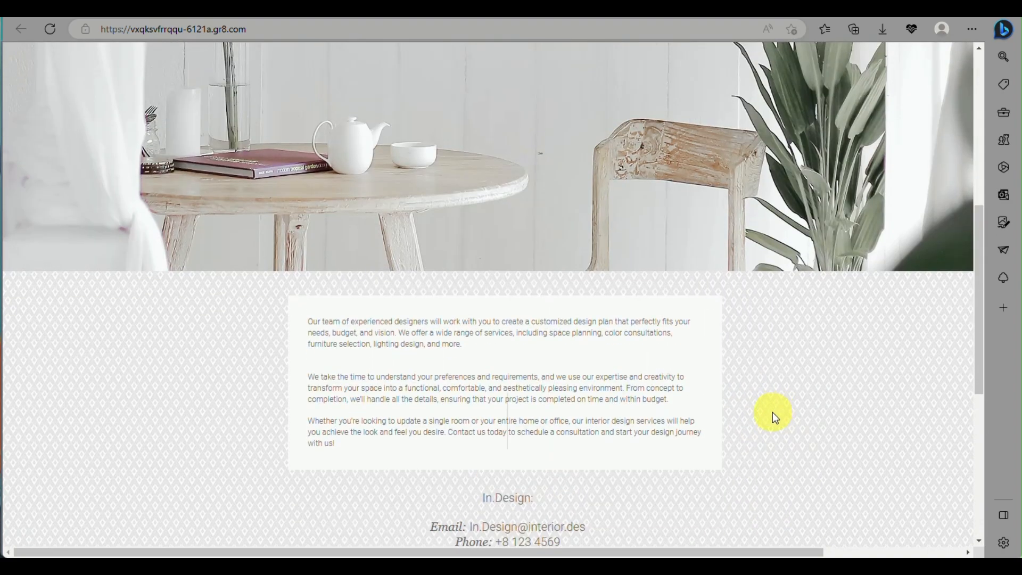